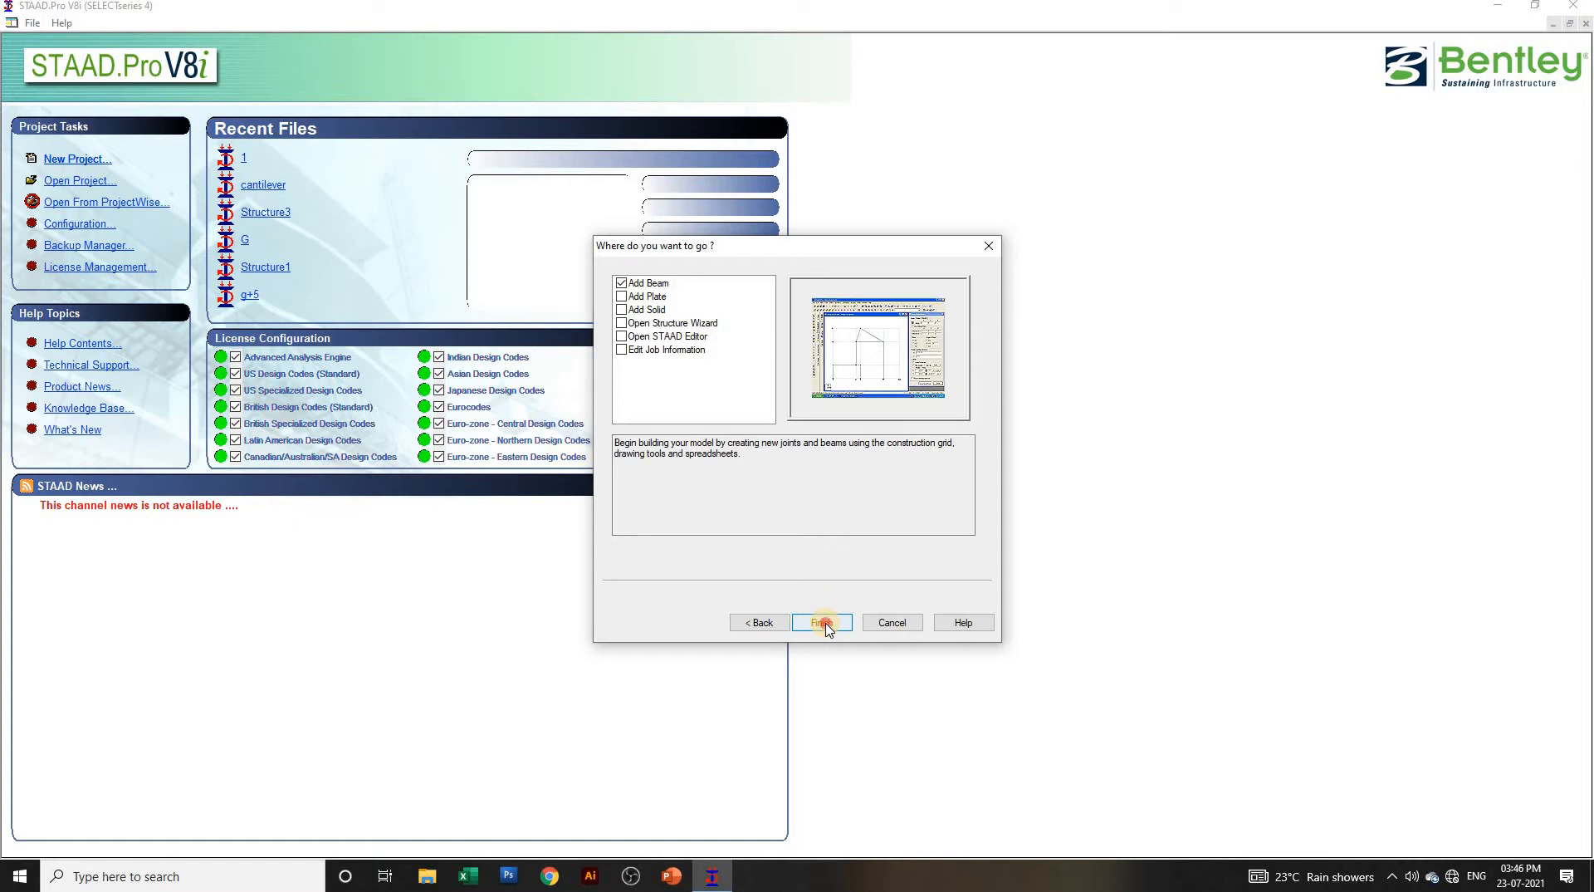
Step: Finish the new project setup with Add Beam as the starting mode and dismiss the snap grid
click(822, 623)
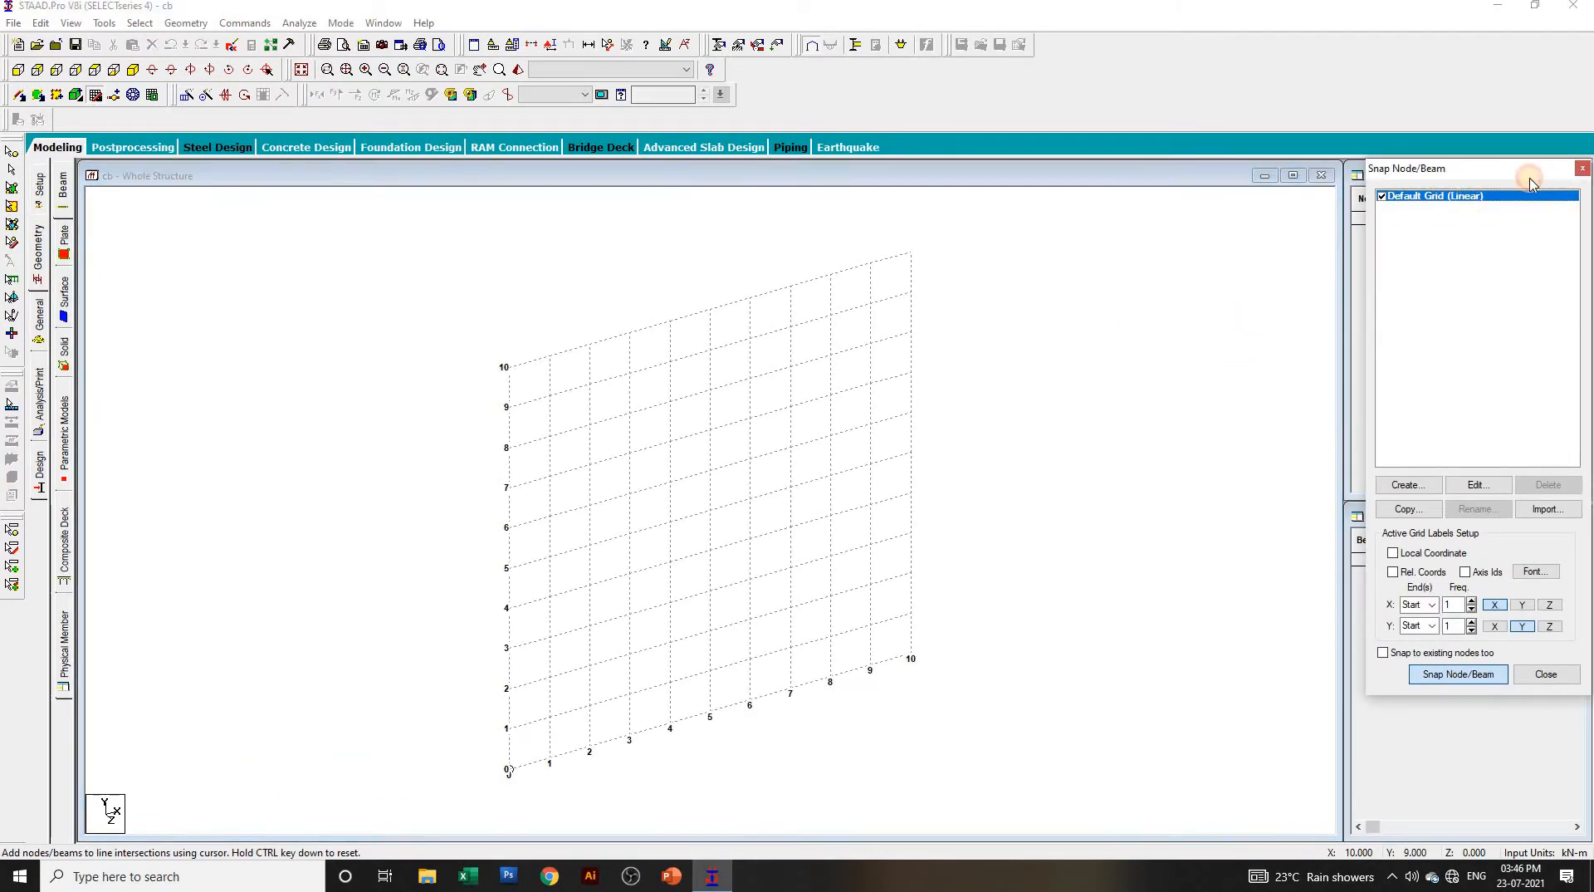
click(1581, 169)
Step: Enter three nodes in the node table at X = 0, 3 and 6 m, with Y and Z at 0
click(1416, 218)
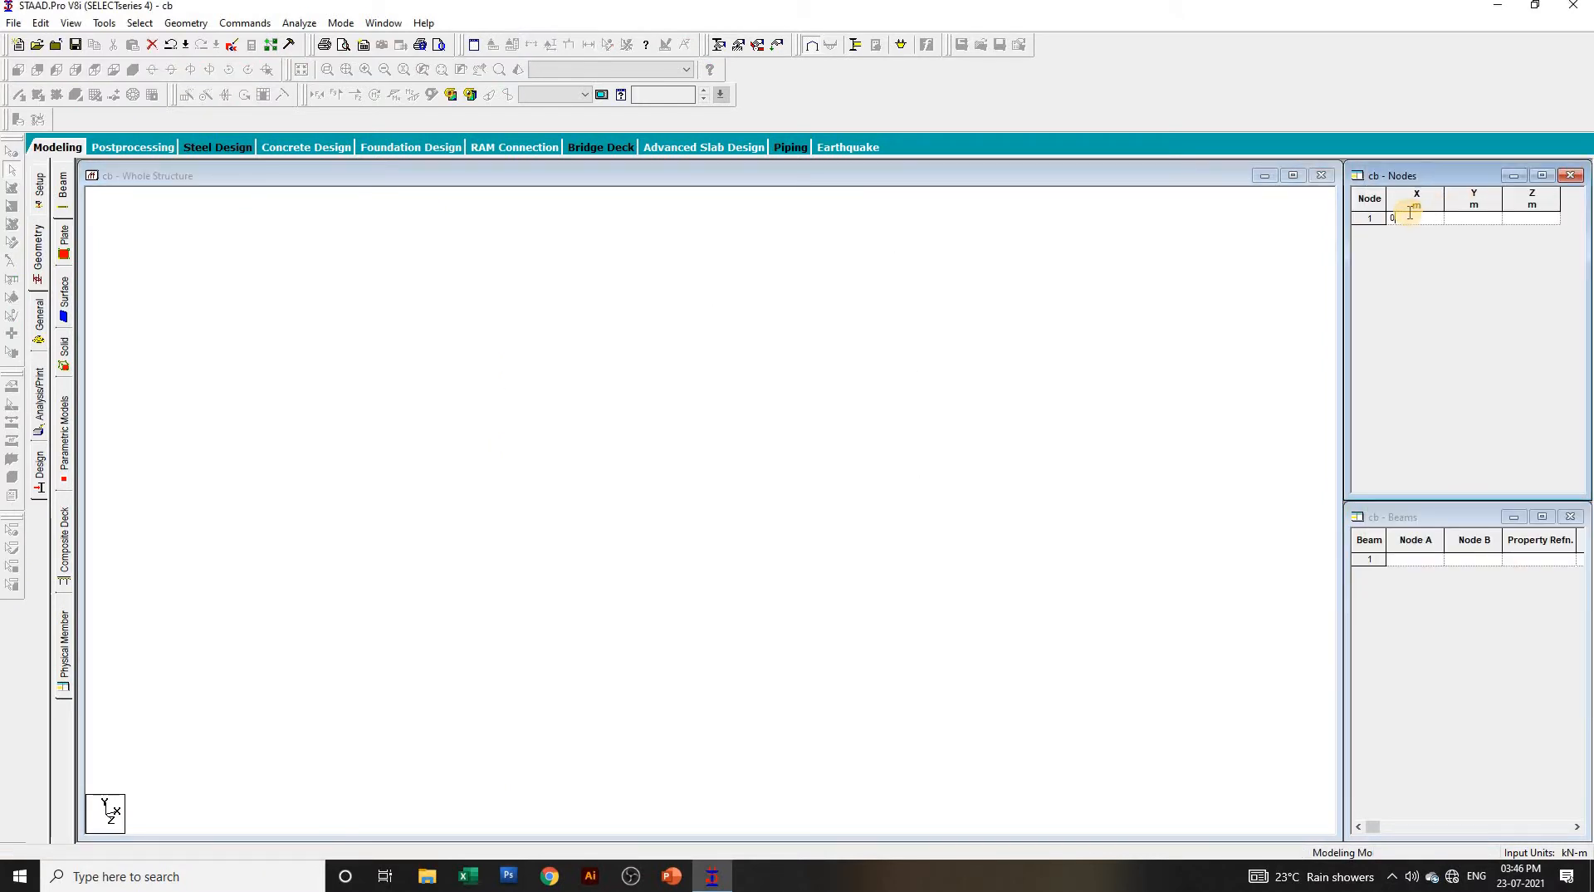
text(0)
key(Tab)
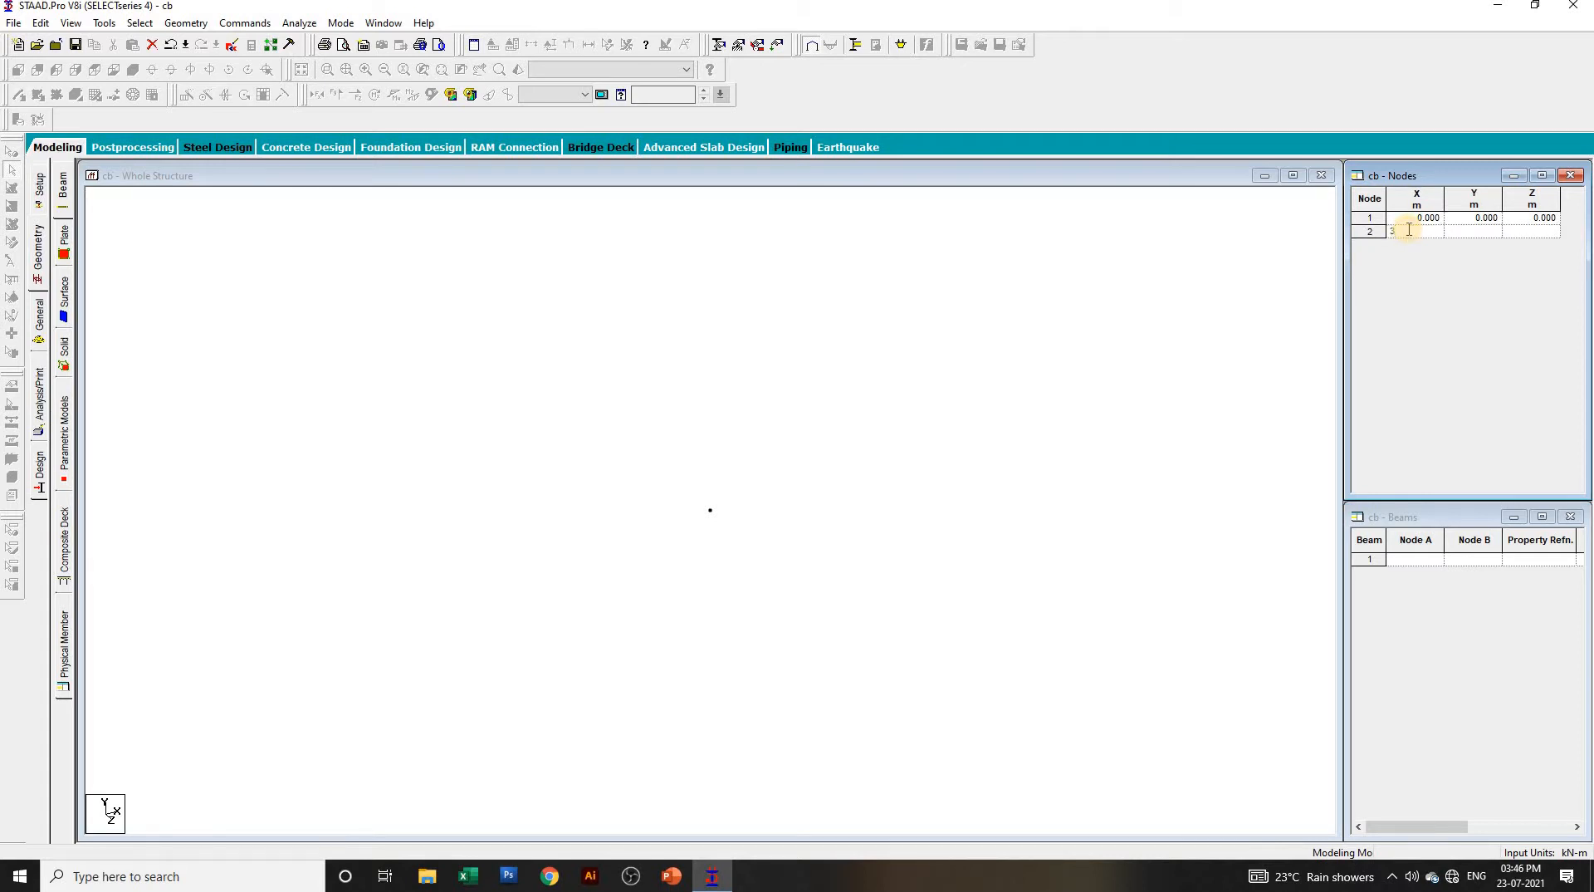
click(1409, 230)
text(3)
key(Tab)
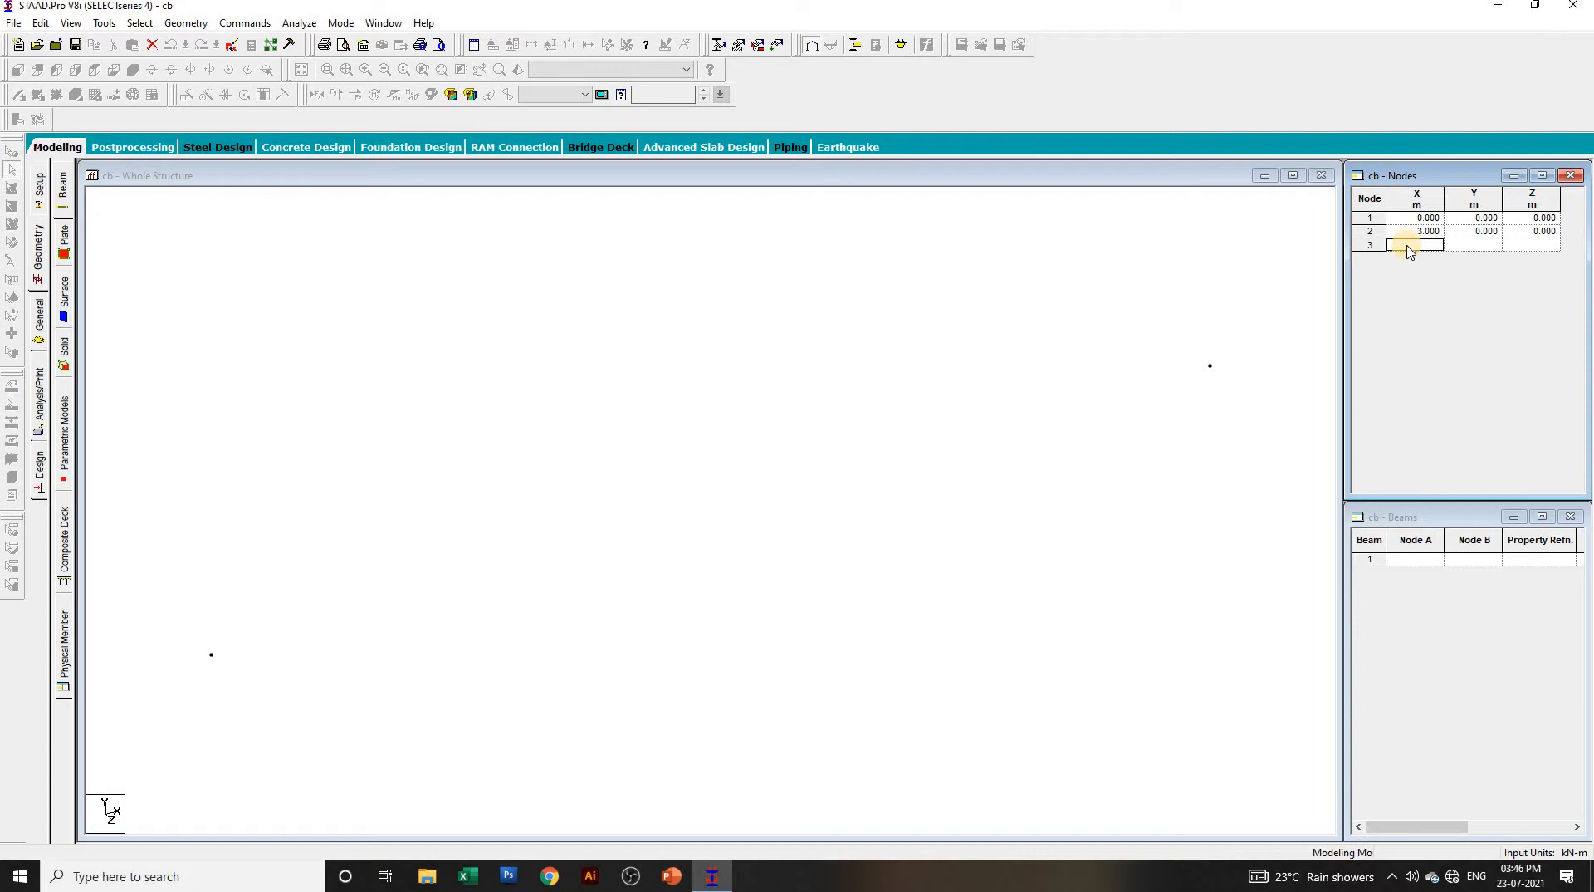
click(1408, 245)
text(6)
key(Tab)
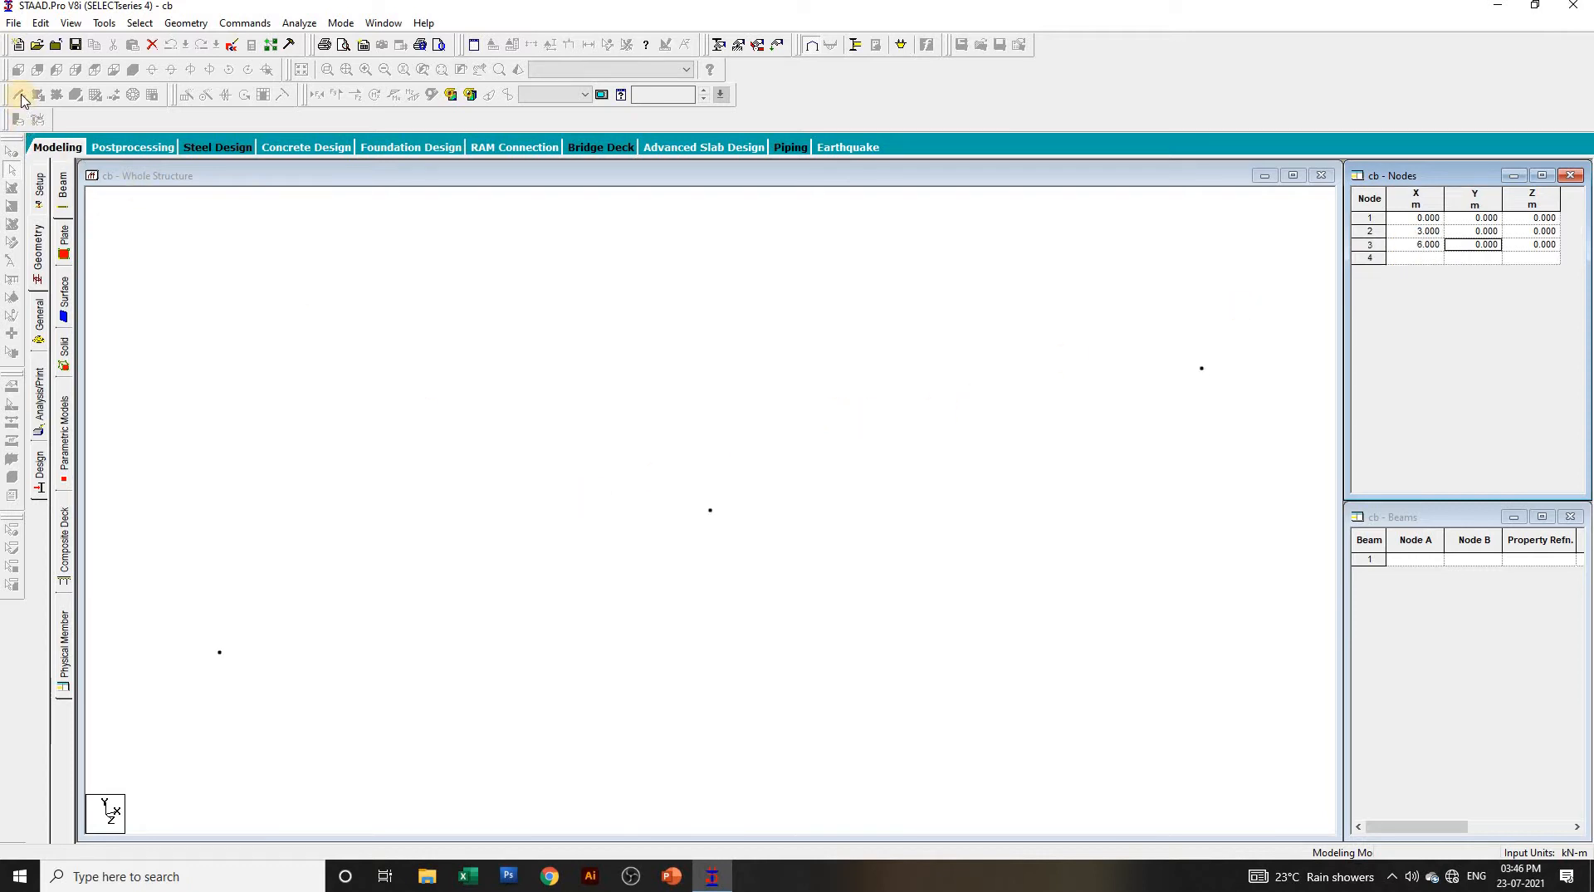
Step: Draw beams connecting the three nodes in sequence, from node 1 through node 2 to node 3
click(187, 277)
click(19, 71)
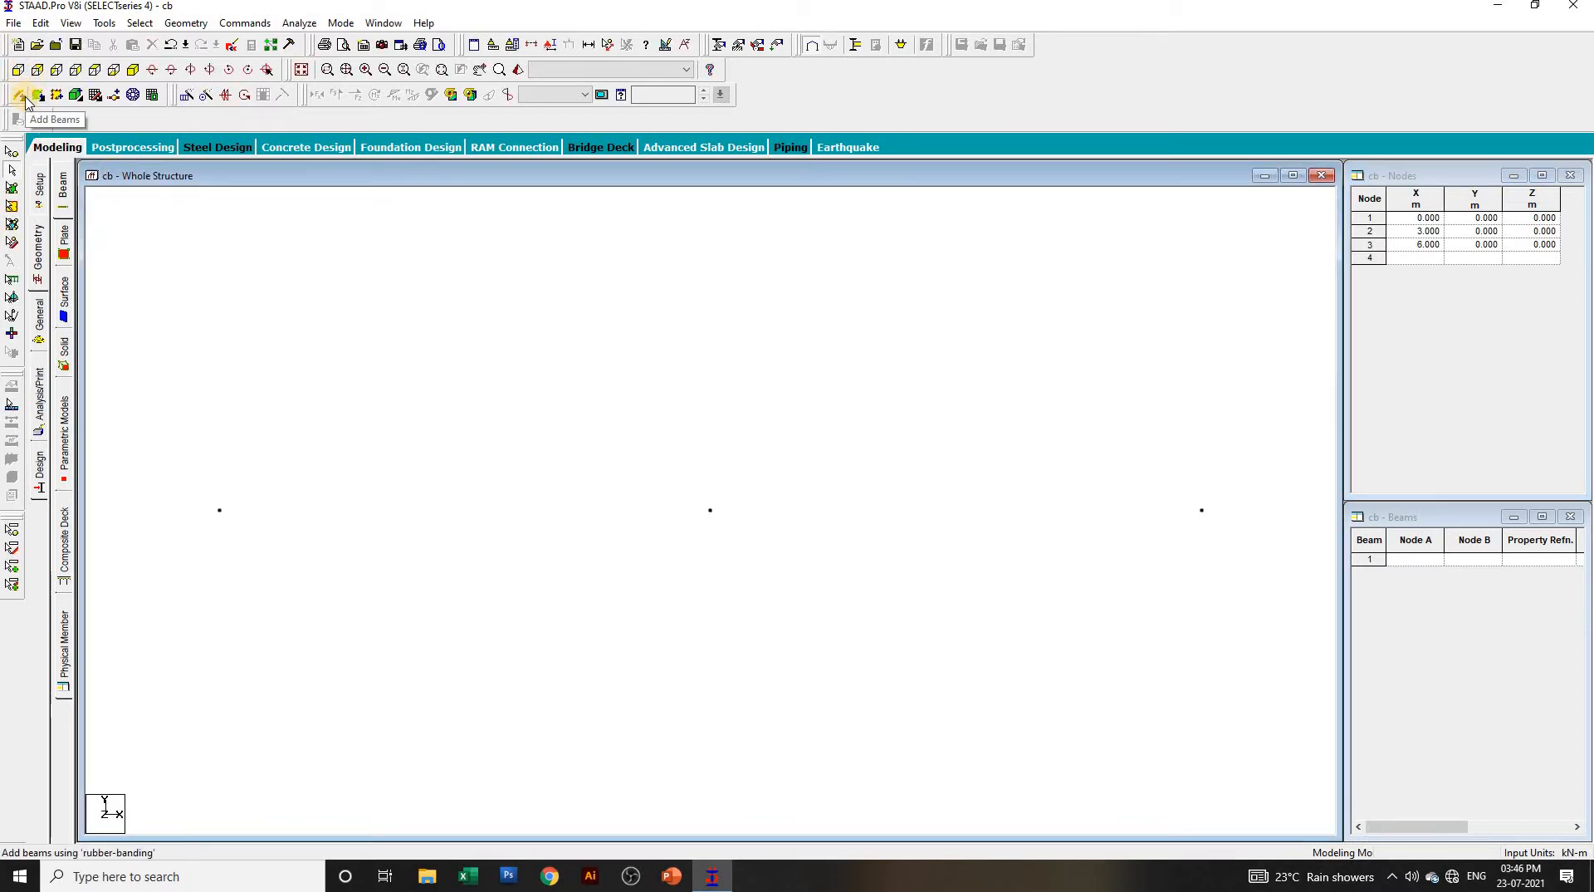
click(20, 96)
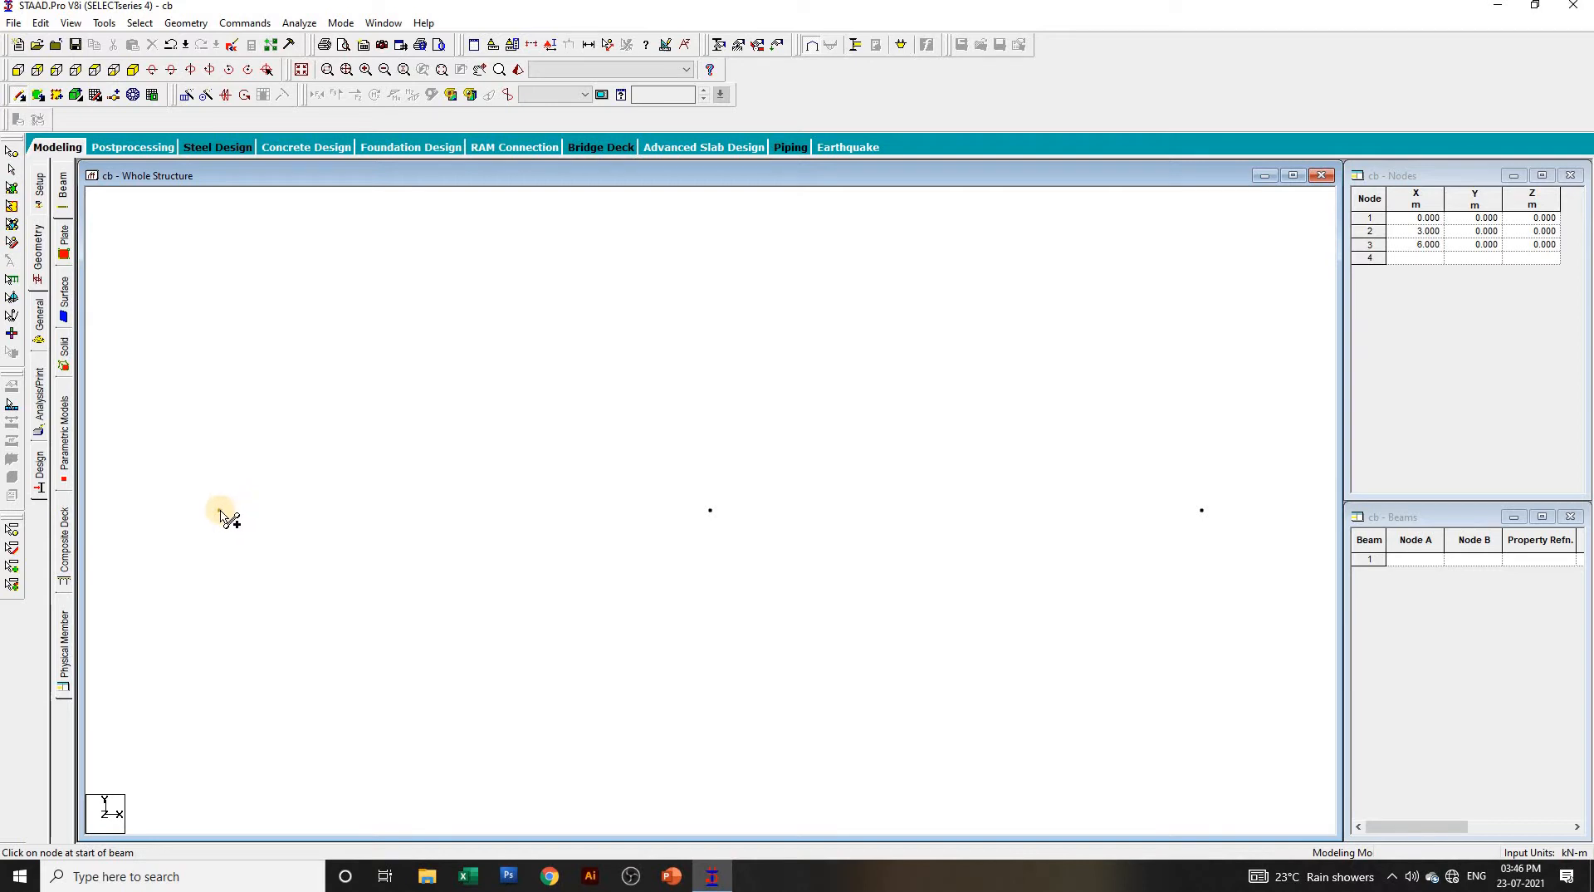
mouse_move(219, 510)
mouse_down()
mouse_move(1220, 523)
mouse_move(1201, 510)
mouse_up()
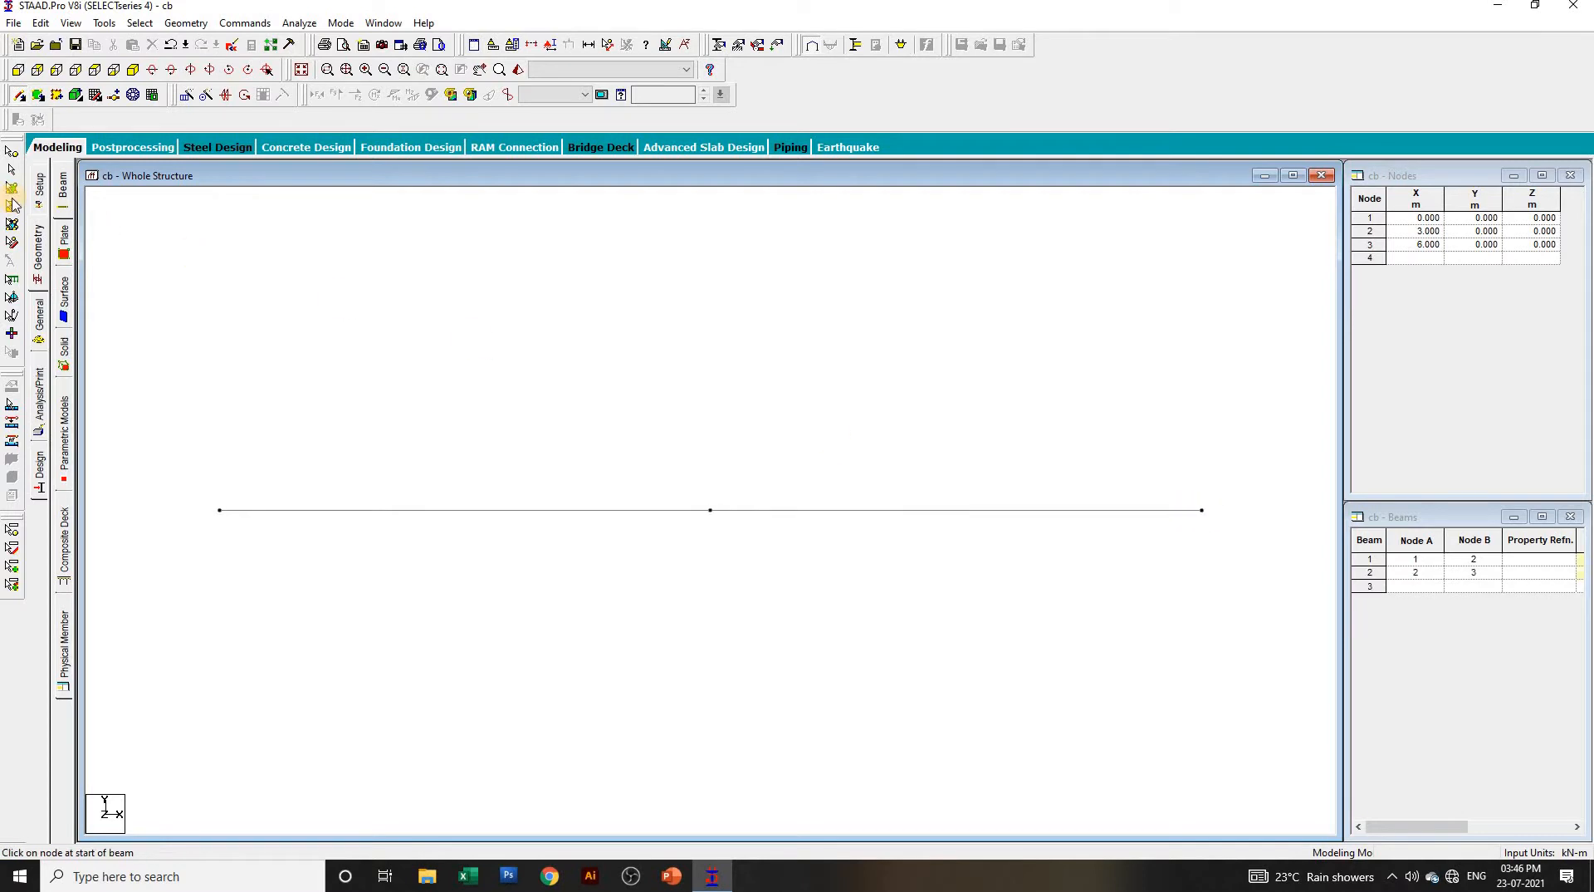
Step: Define a rectangular concrete section with YD 0.4 m and ZD 0.4 m
click(40, 331)
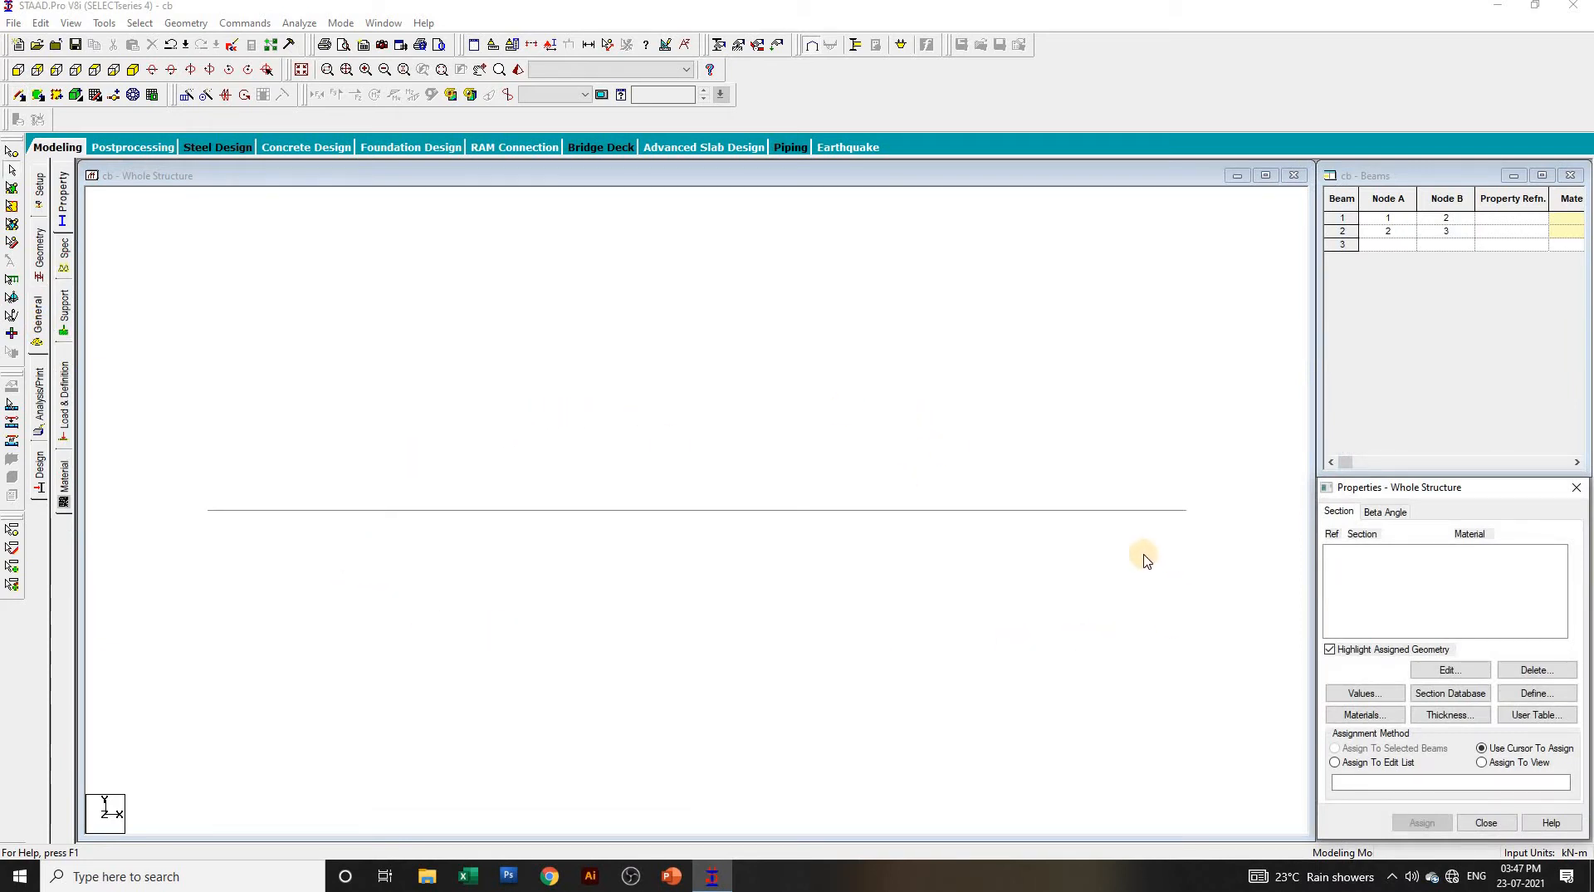
click(1535, 694)
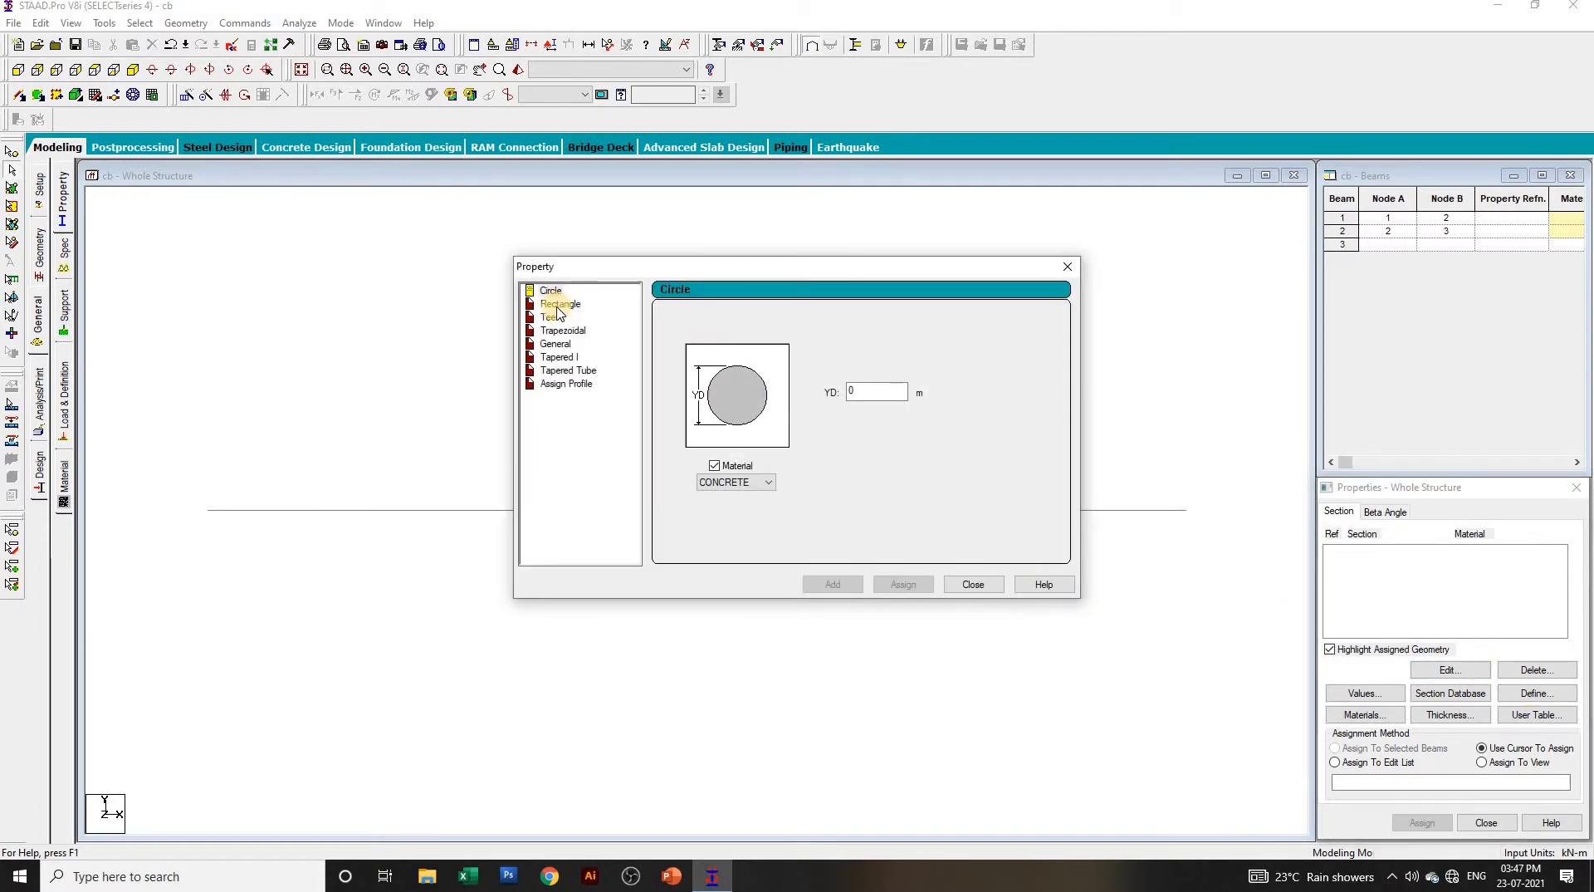
click(556, 305)
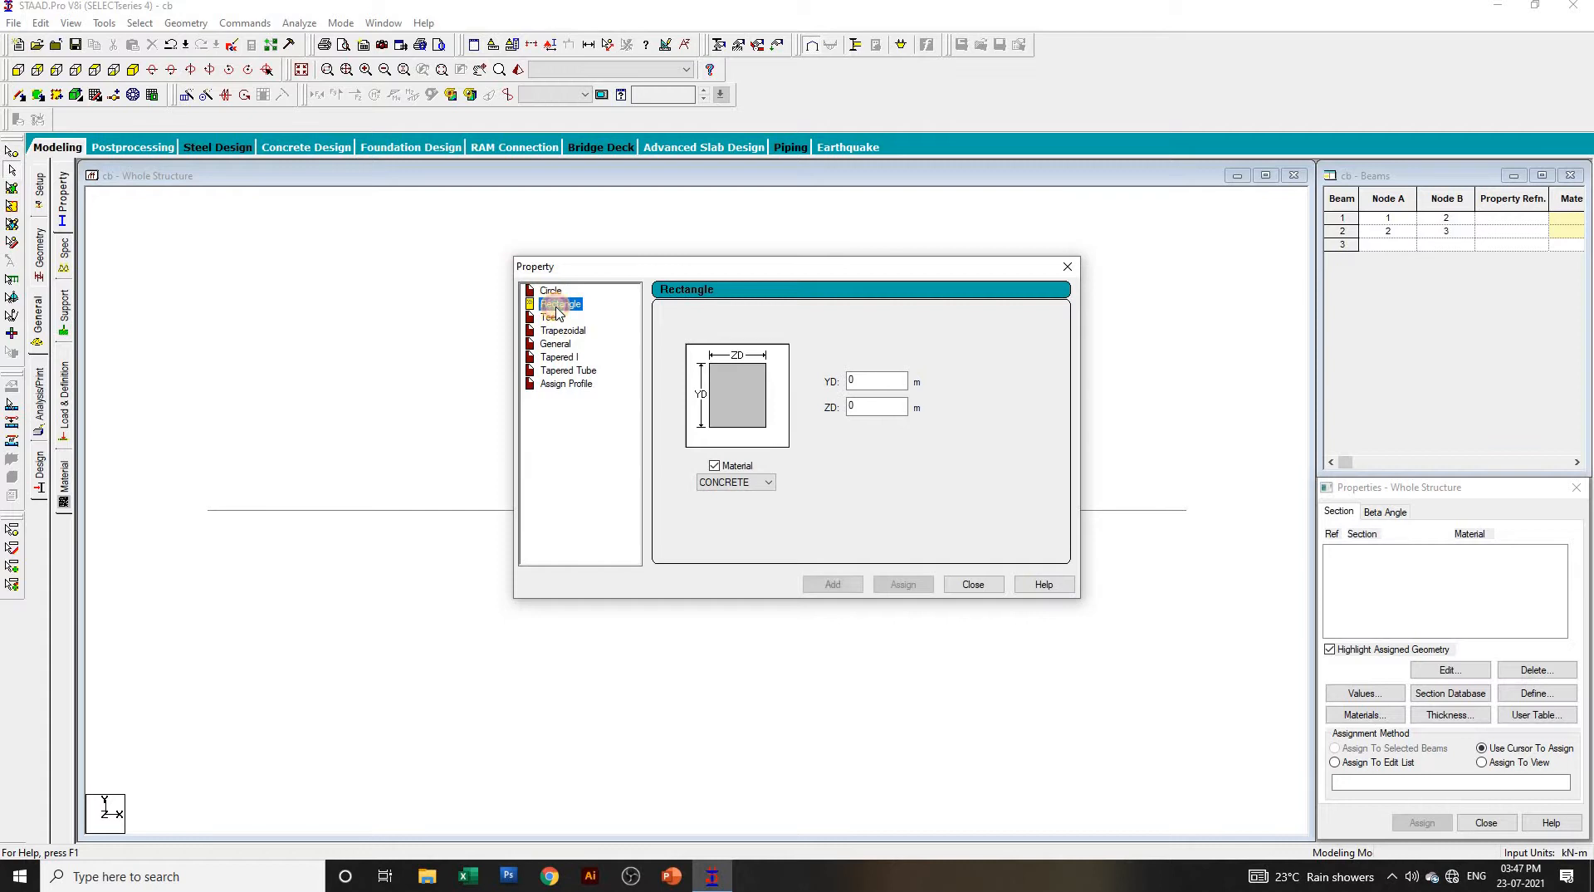
click(881, 380)
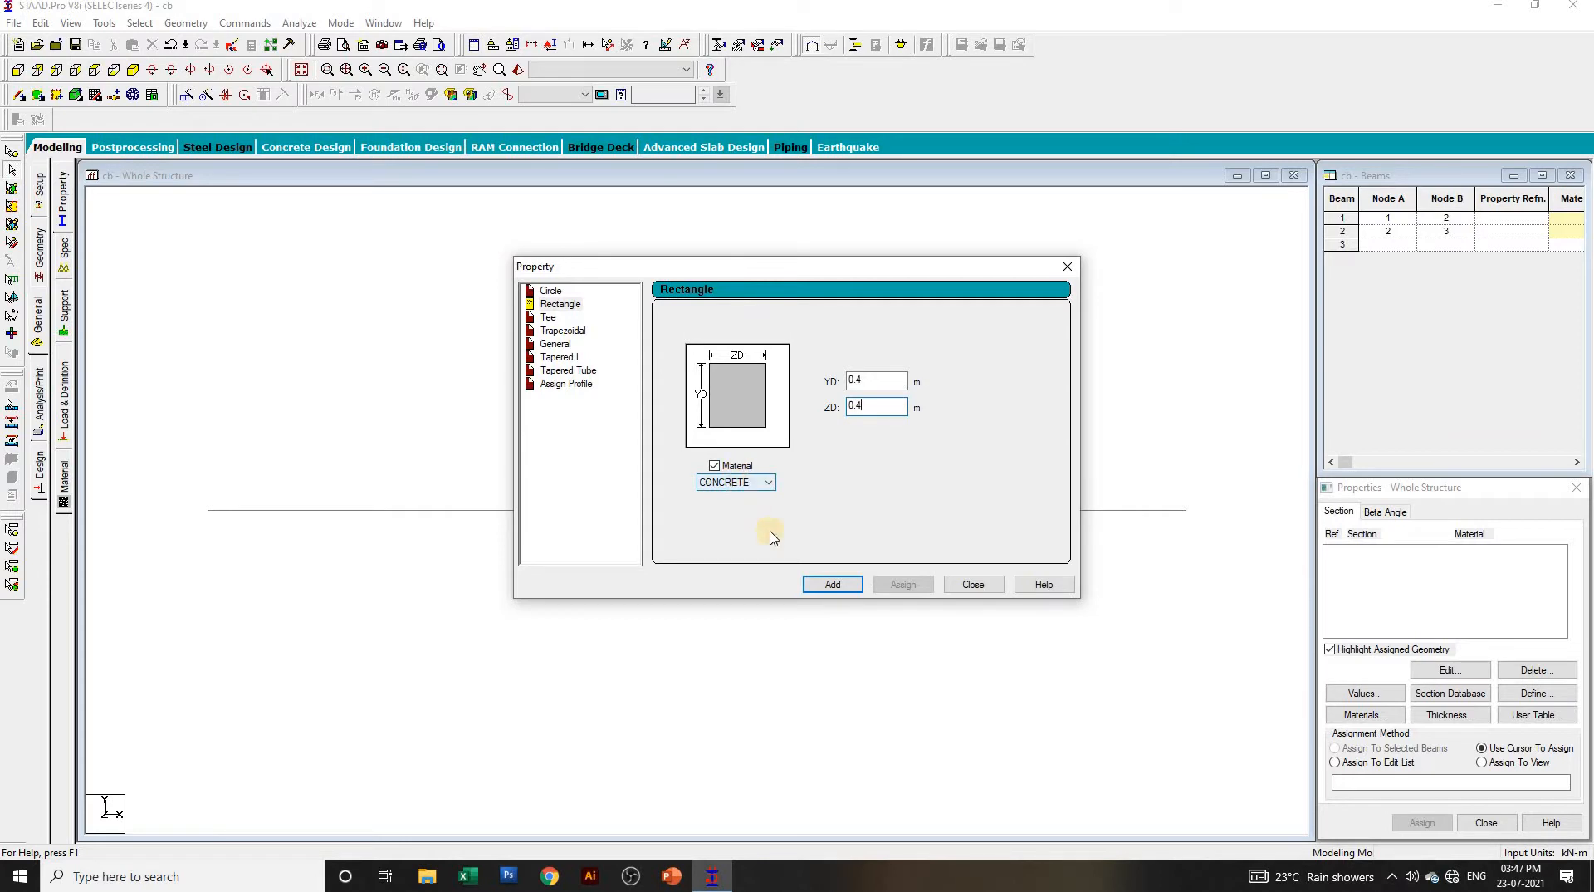
click(834, 585)
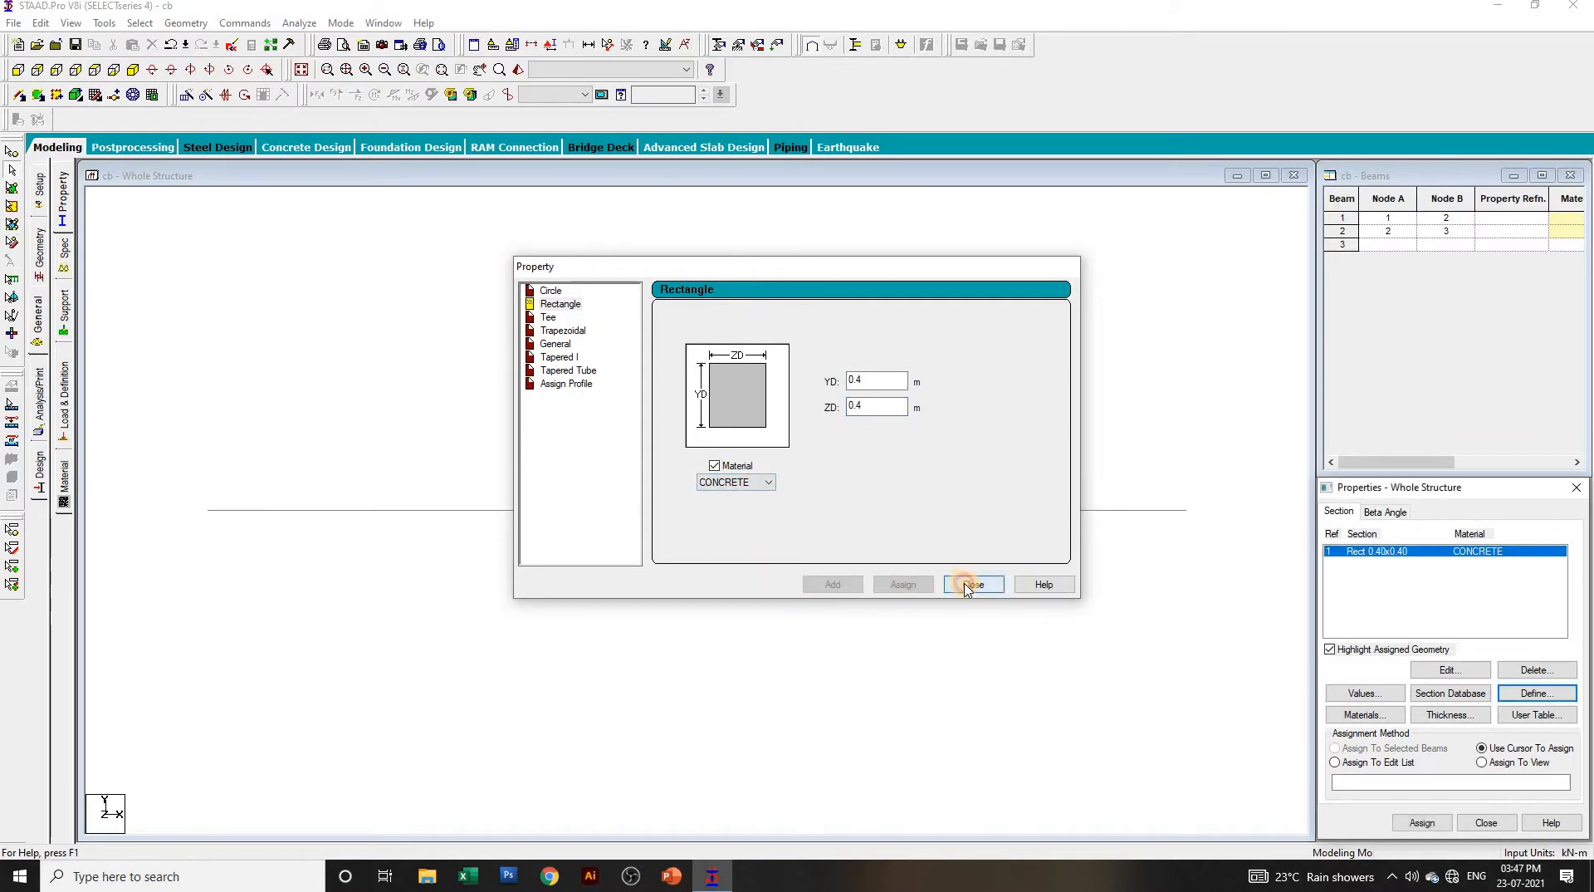
click(973, 585)
Step: Assign the Rect 0.40x0.40 concrete section to all beams using the Assign To View method
click(1482, 762)
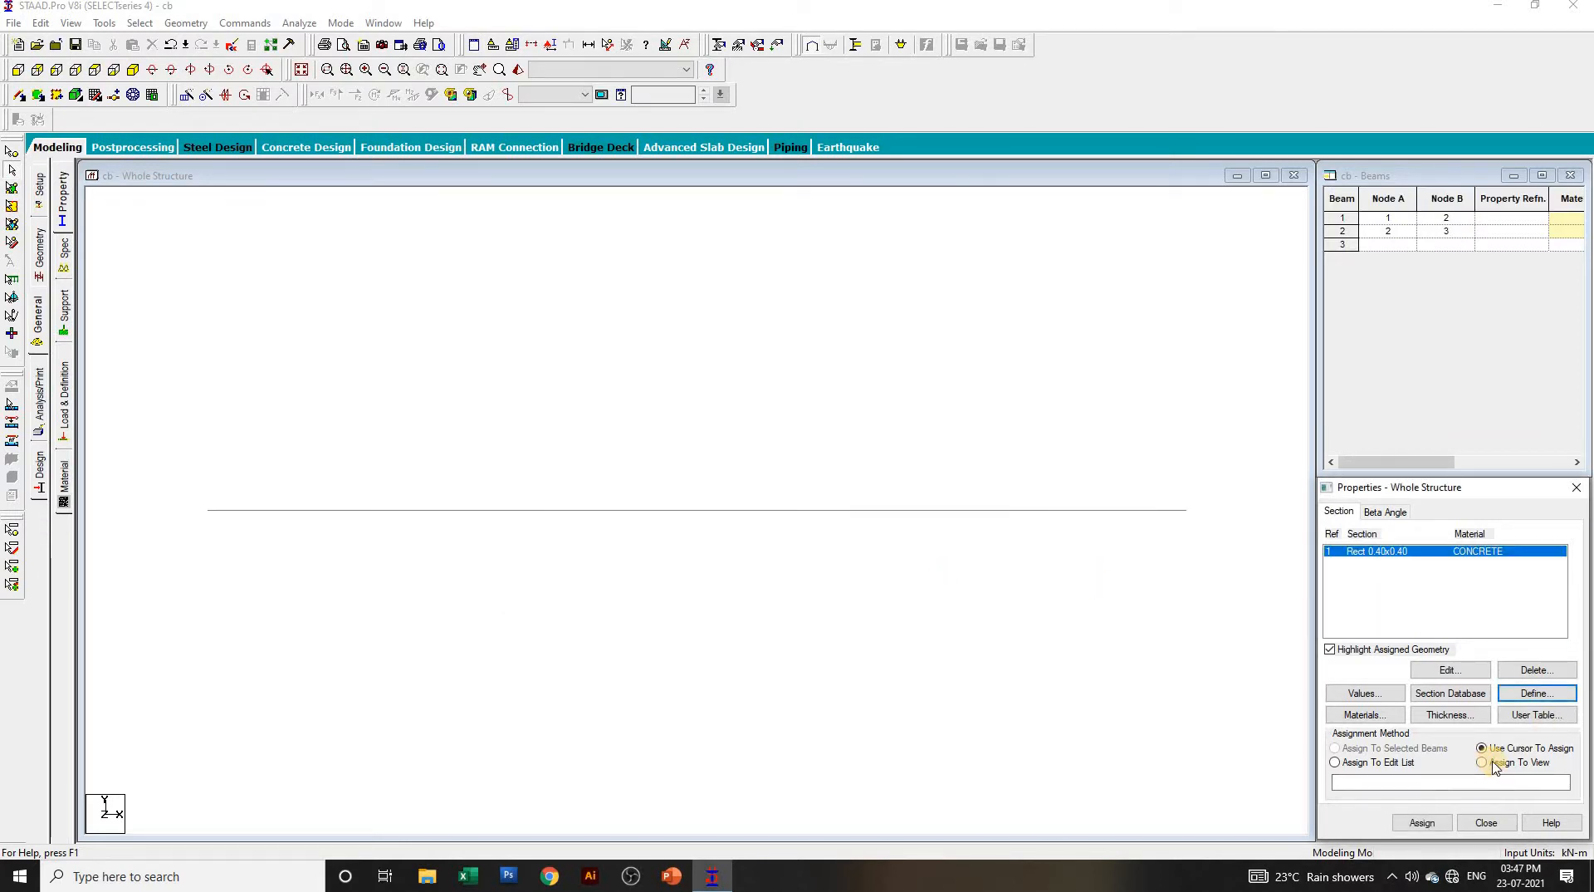
click(1430, 824)
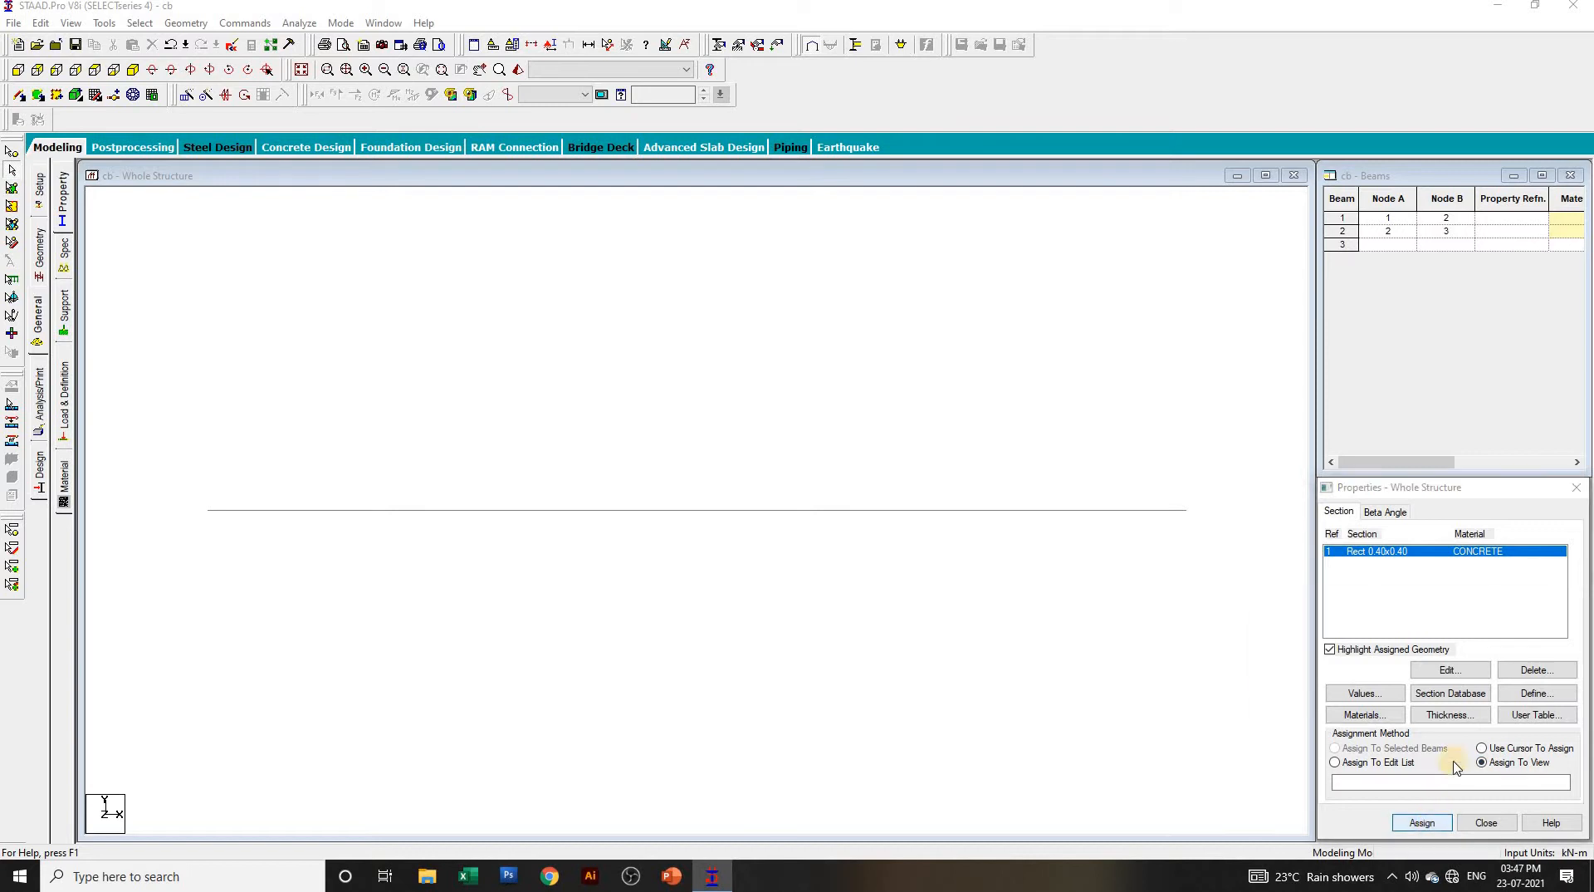
click(1476, 700)
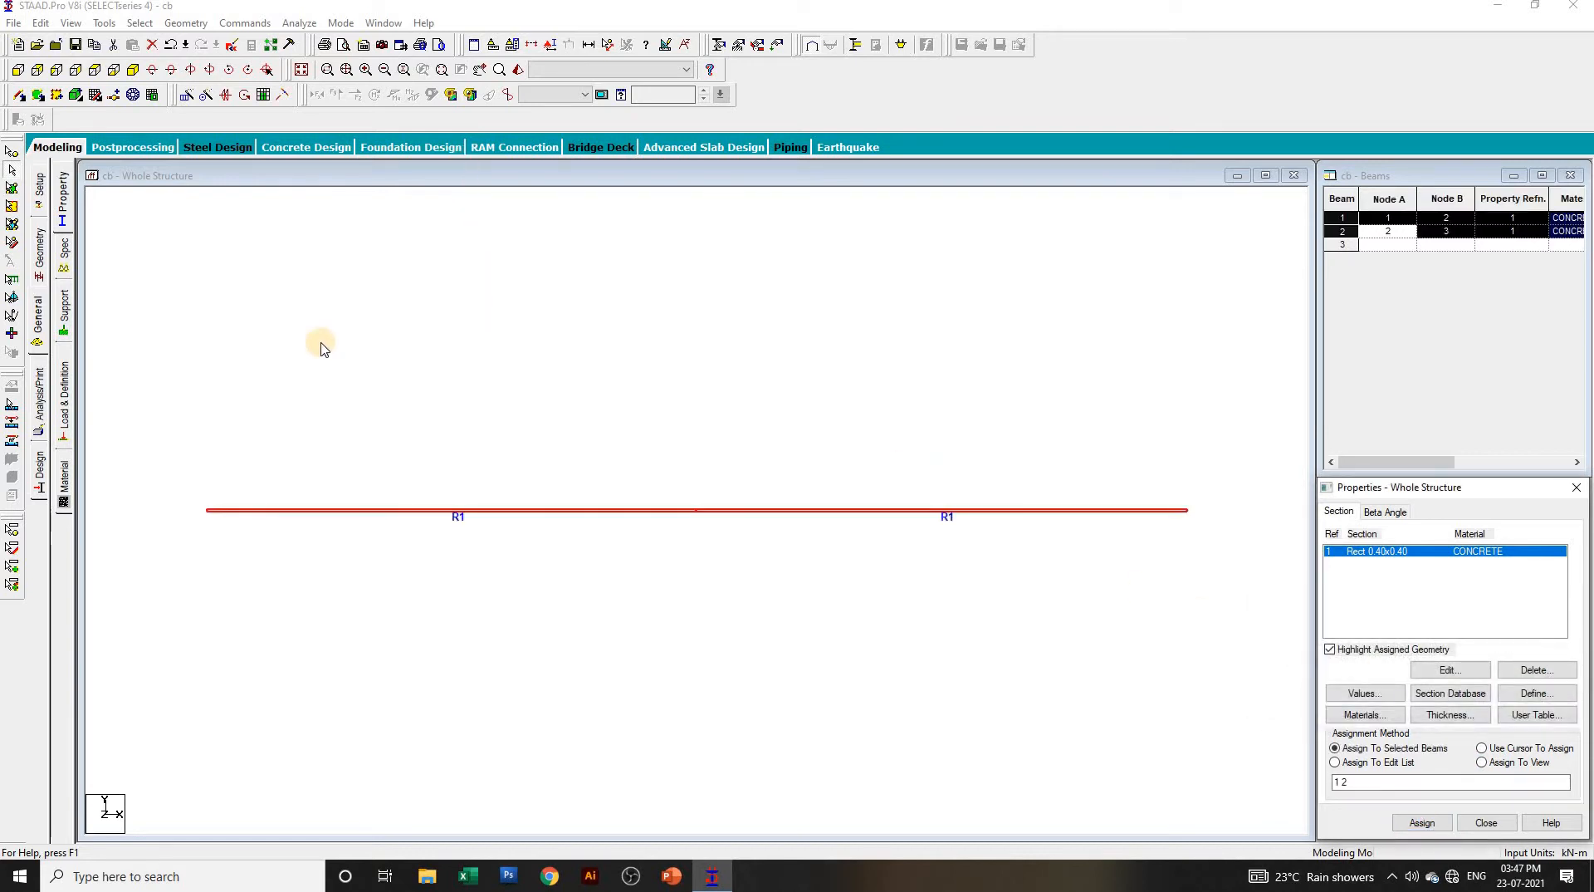
Step: Create one fixed support and one pinned support definition
click(65, 320)
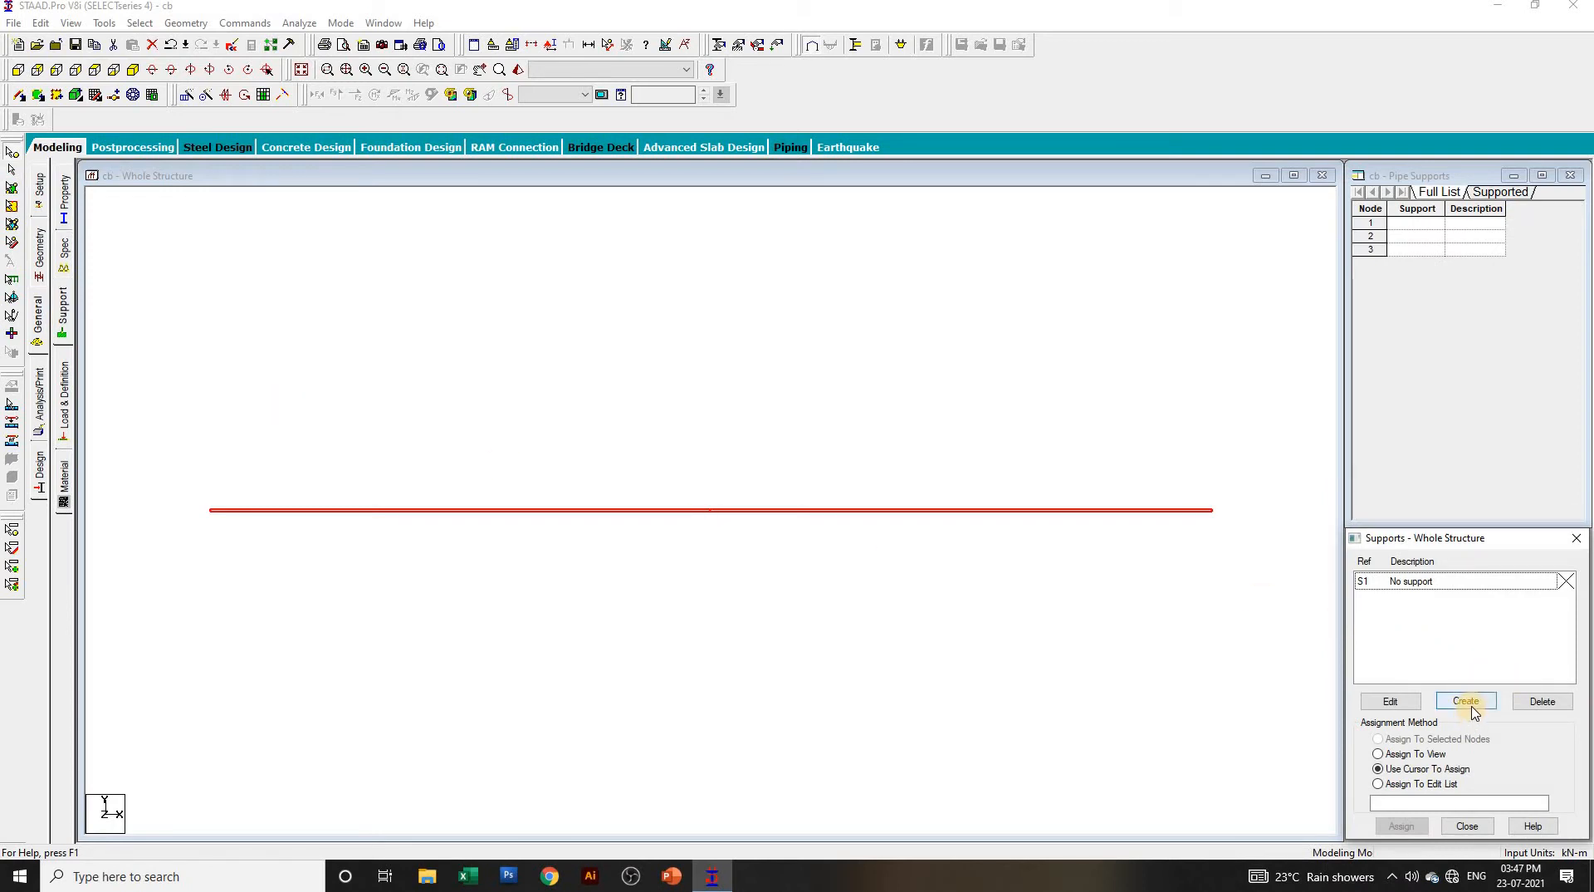
click(1468, 702)
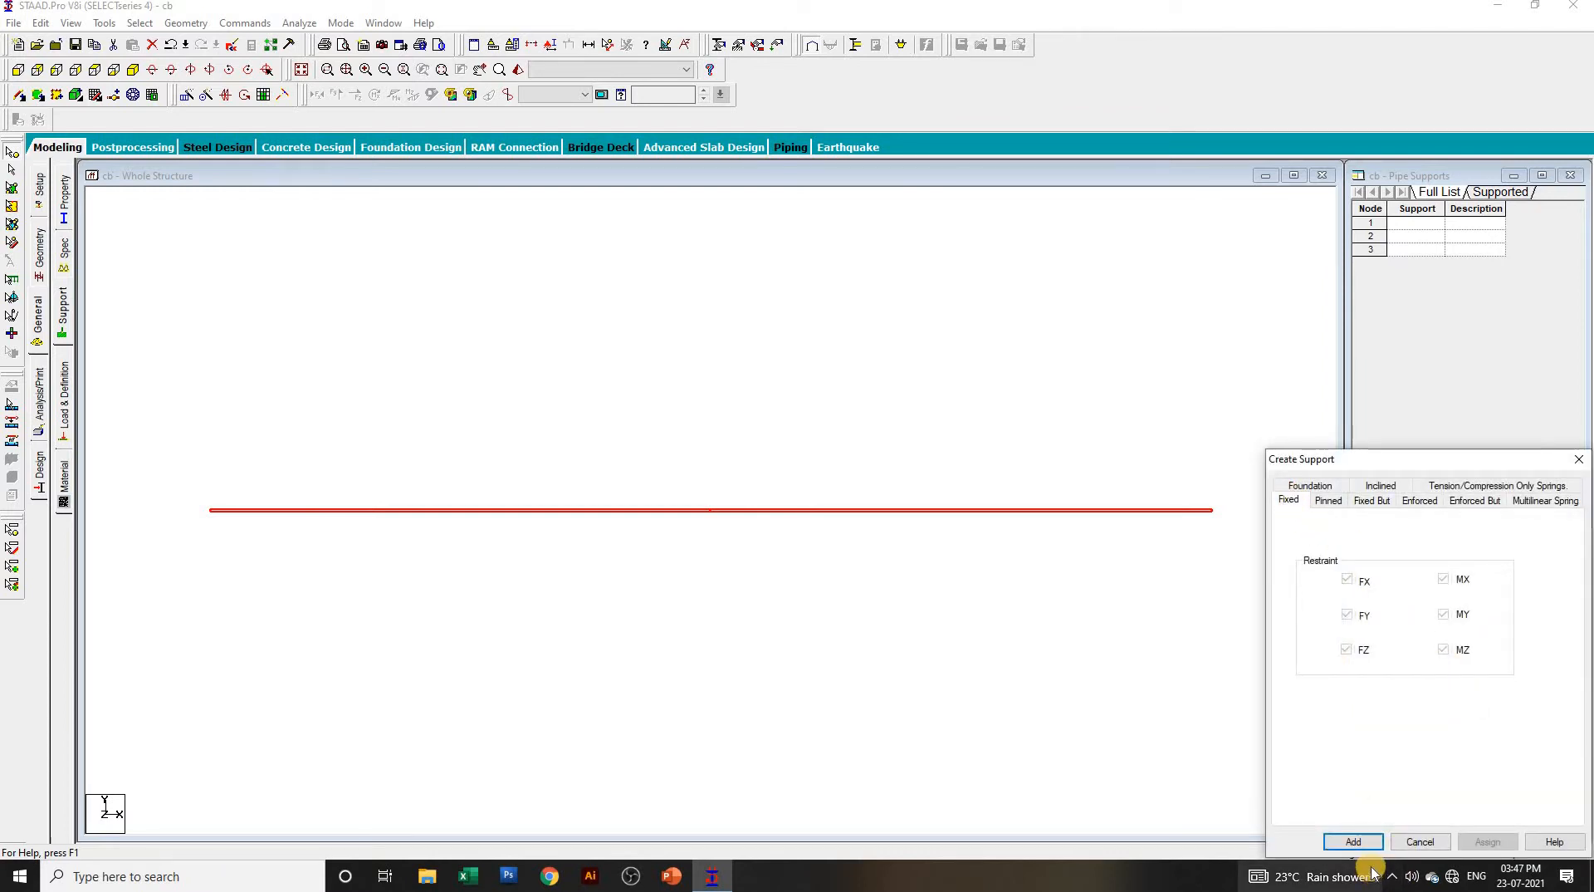
click(1353, 841)
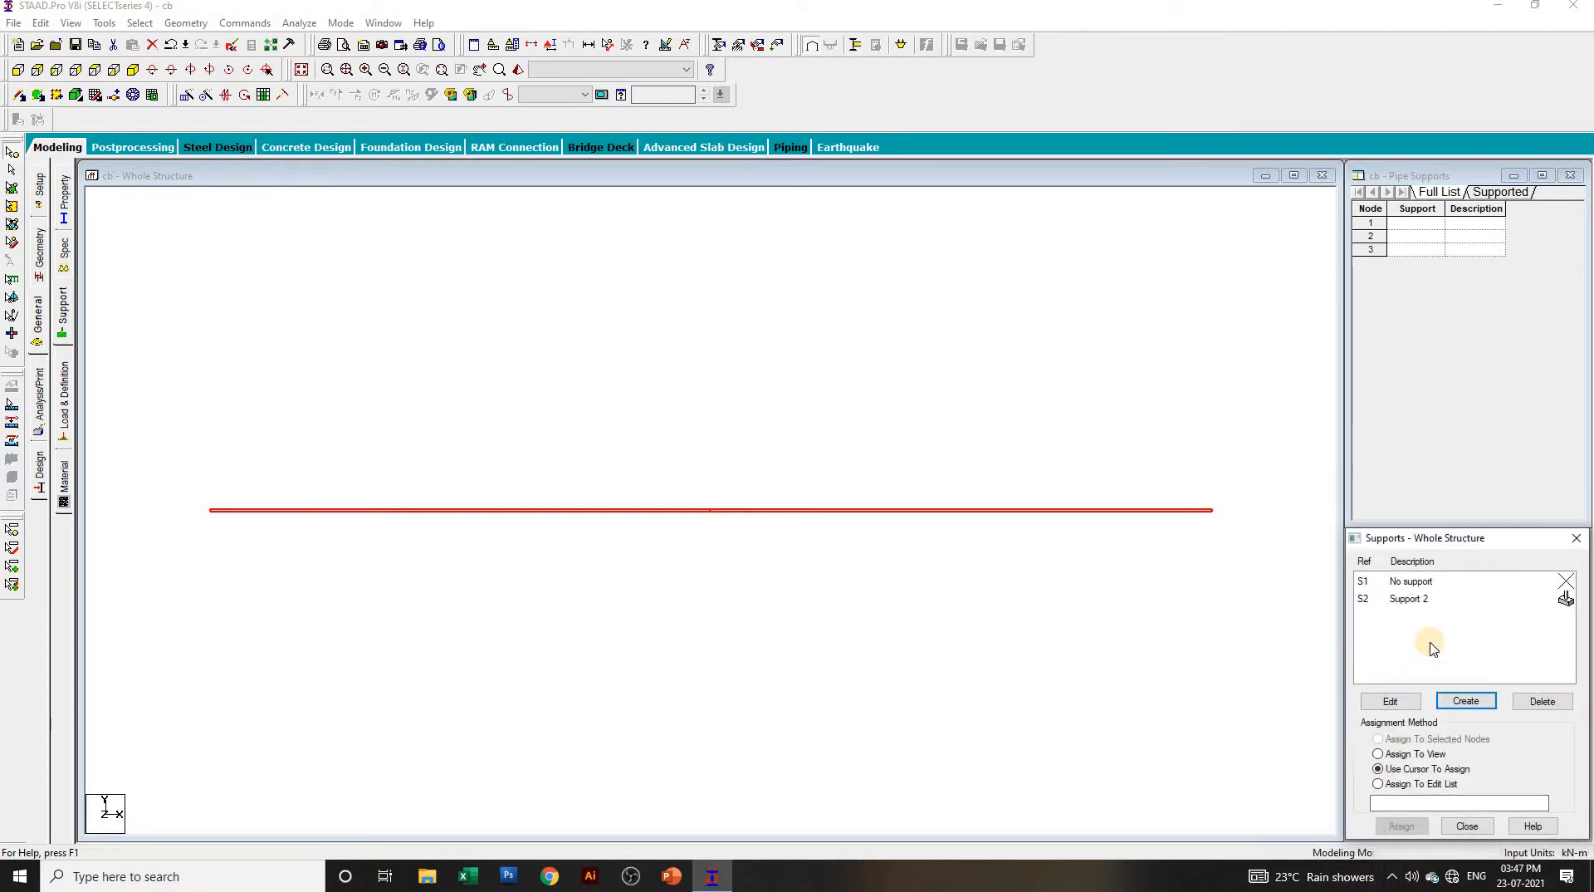
click(1466, 702)
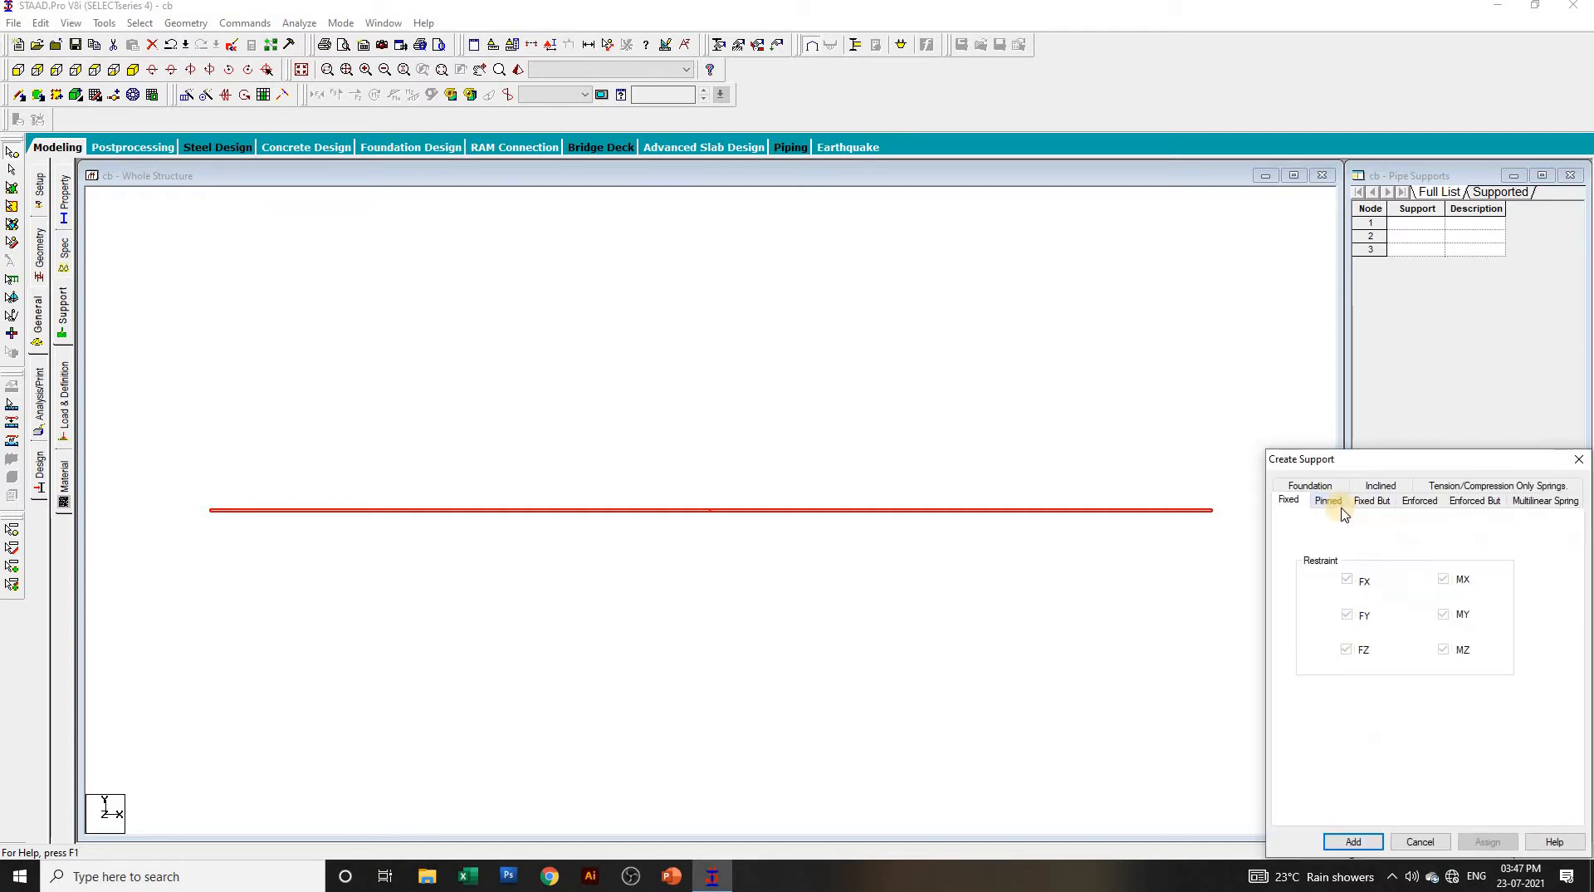
click(1328, 500)
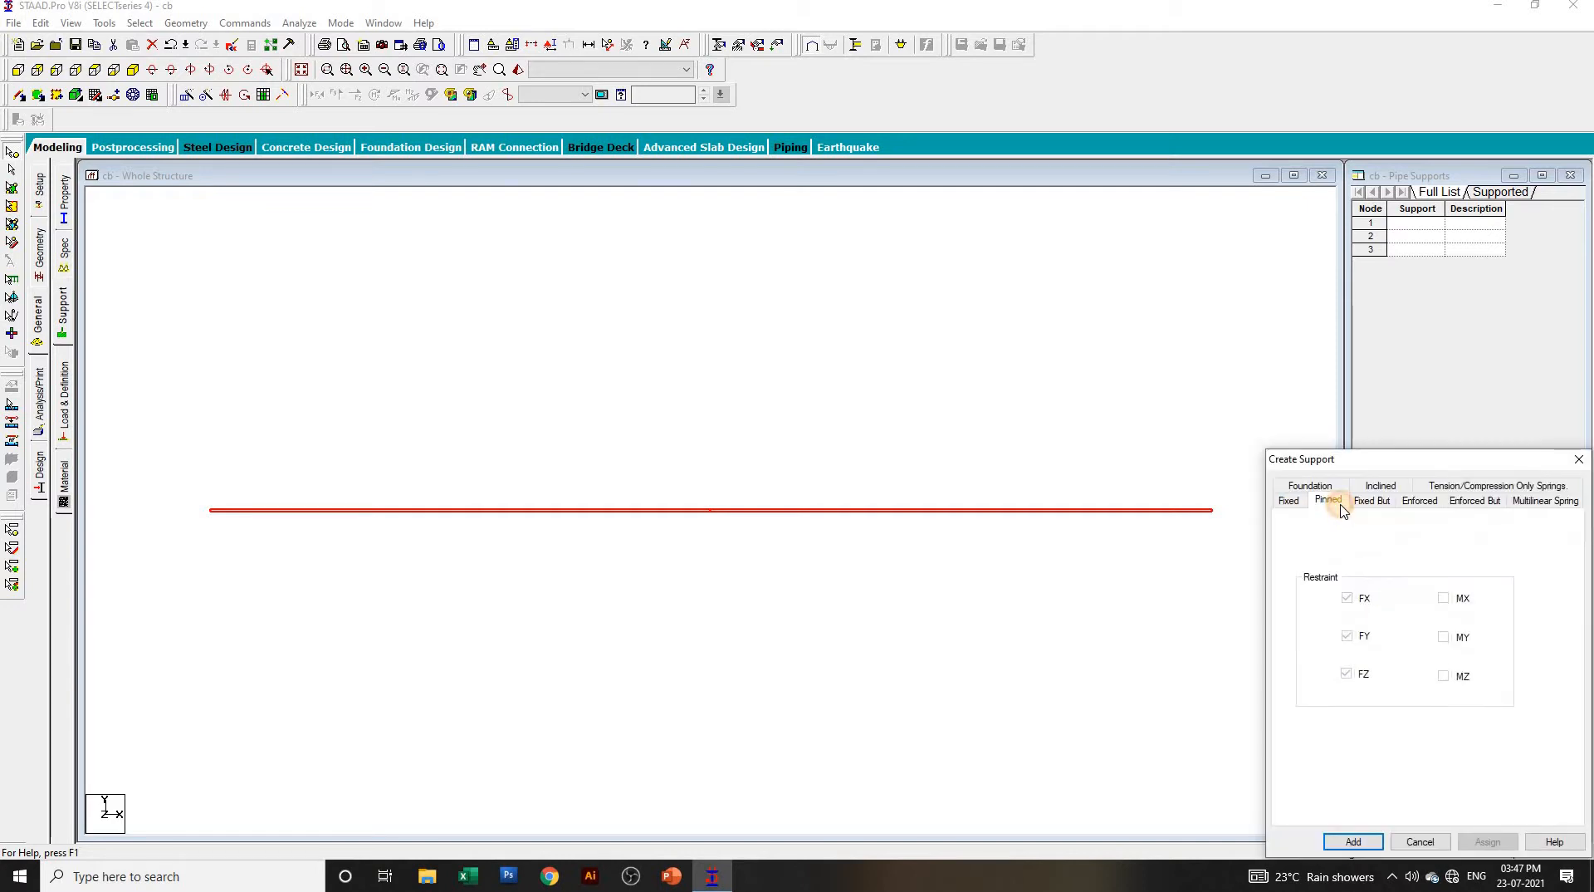
click(1353, 841)
Step: Assign the fixed support to node 1 at the beam's start
click(1421, 600)
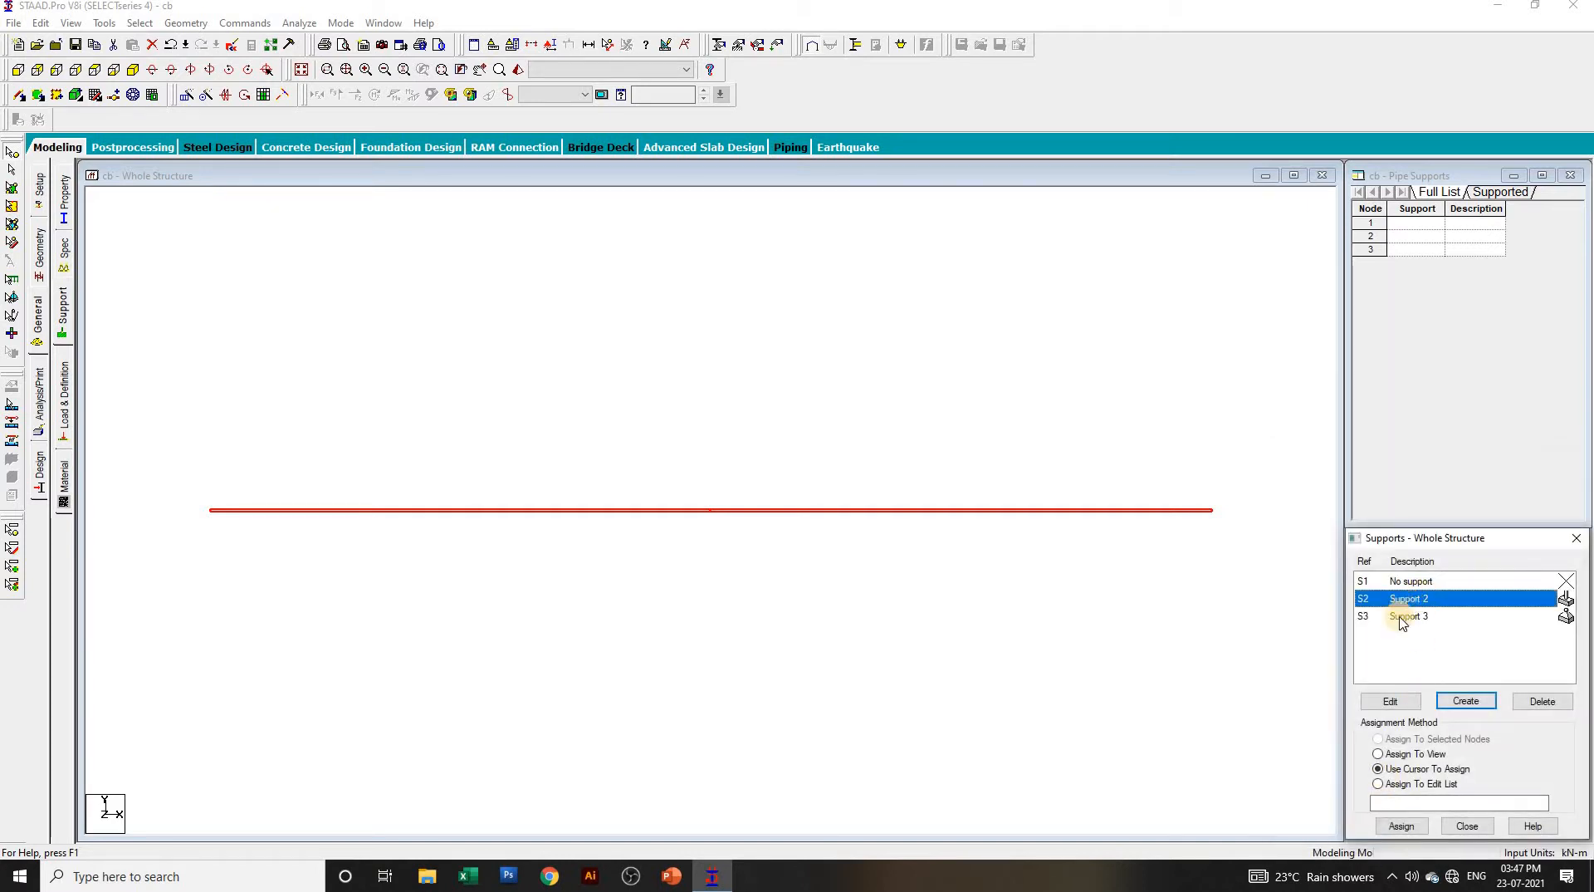
click(257, 466)
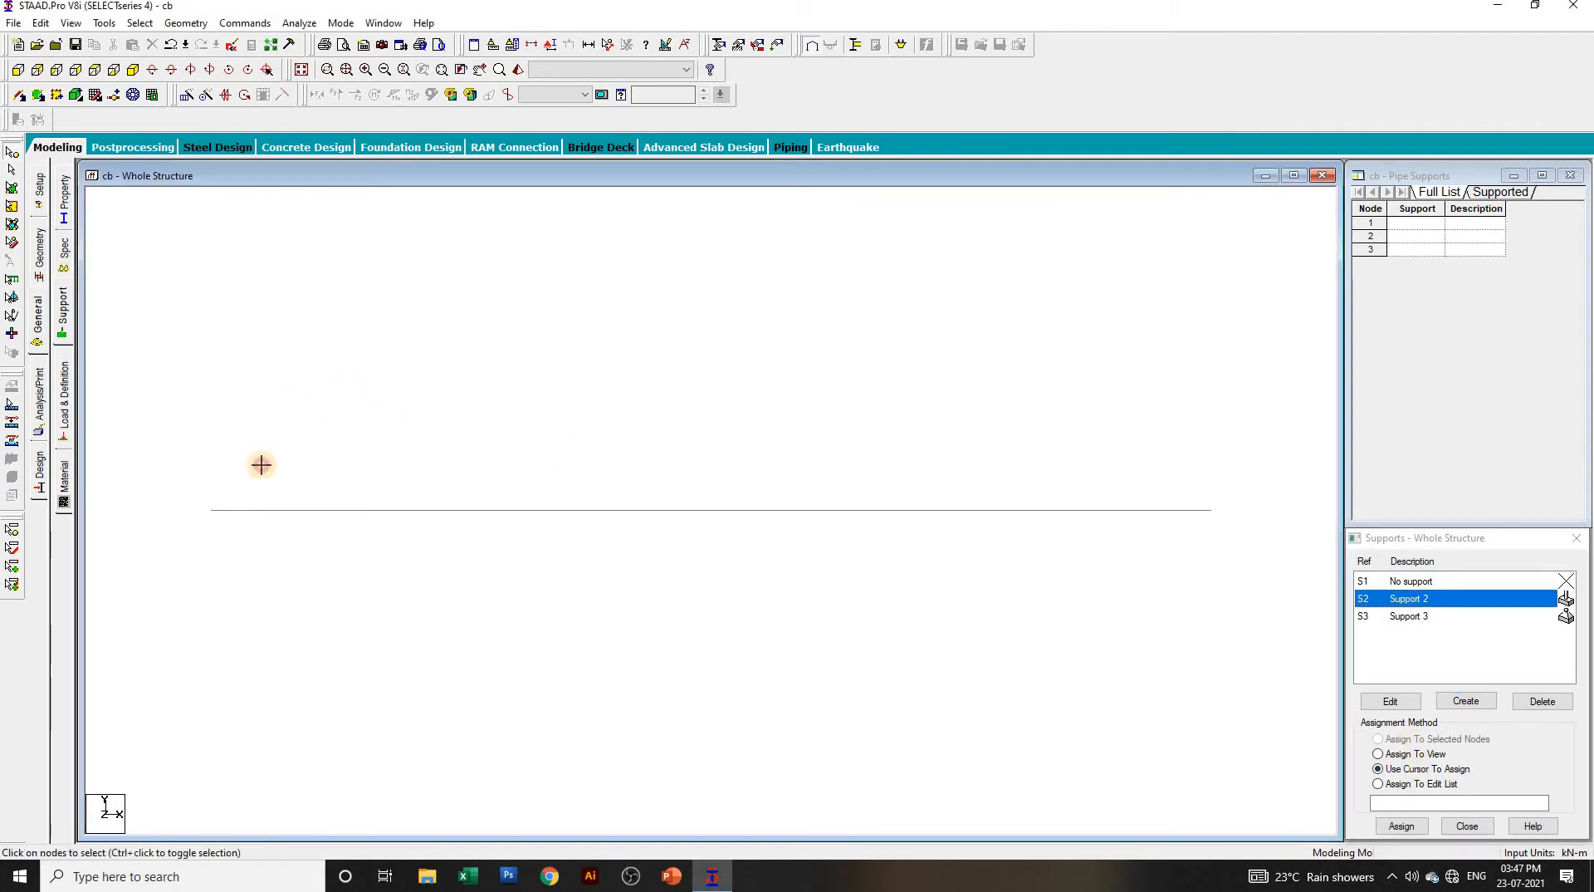
drag(292, 402, 120, 616)
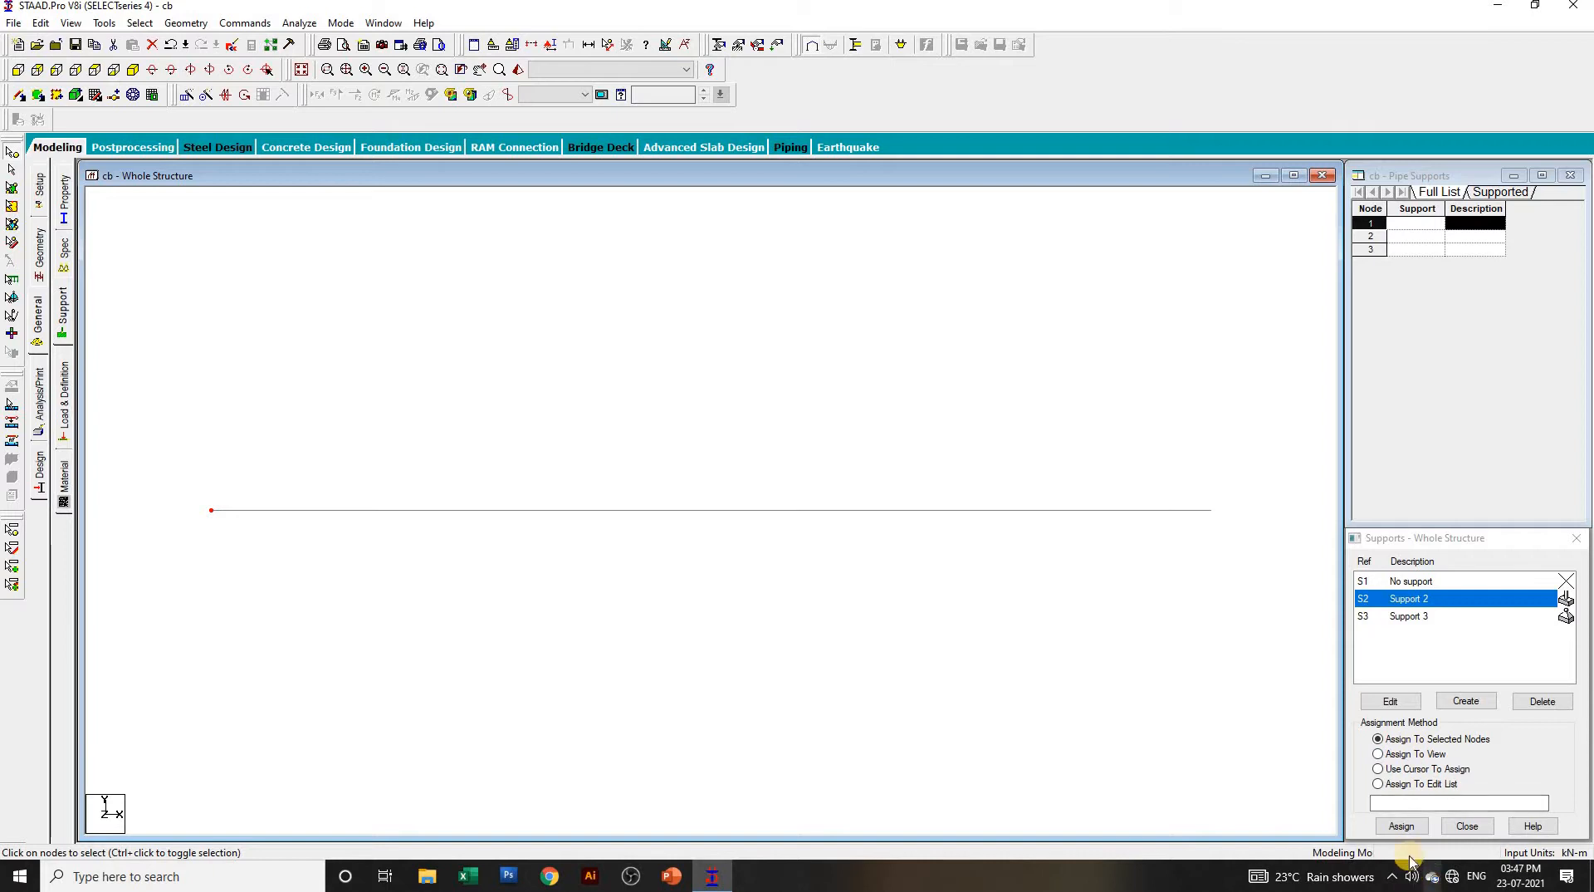
click(1403, 827)
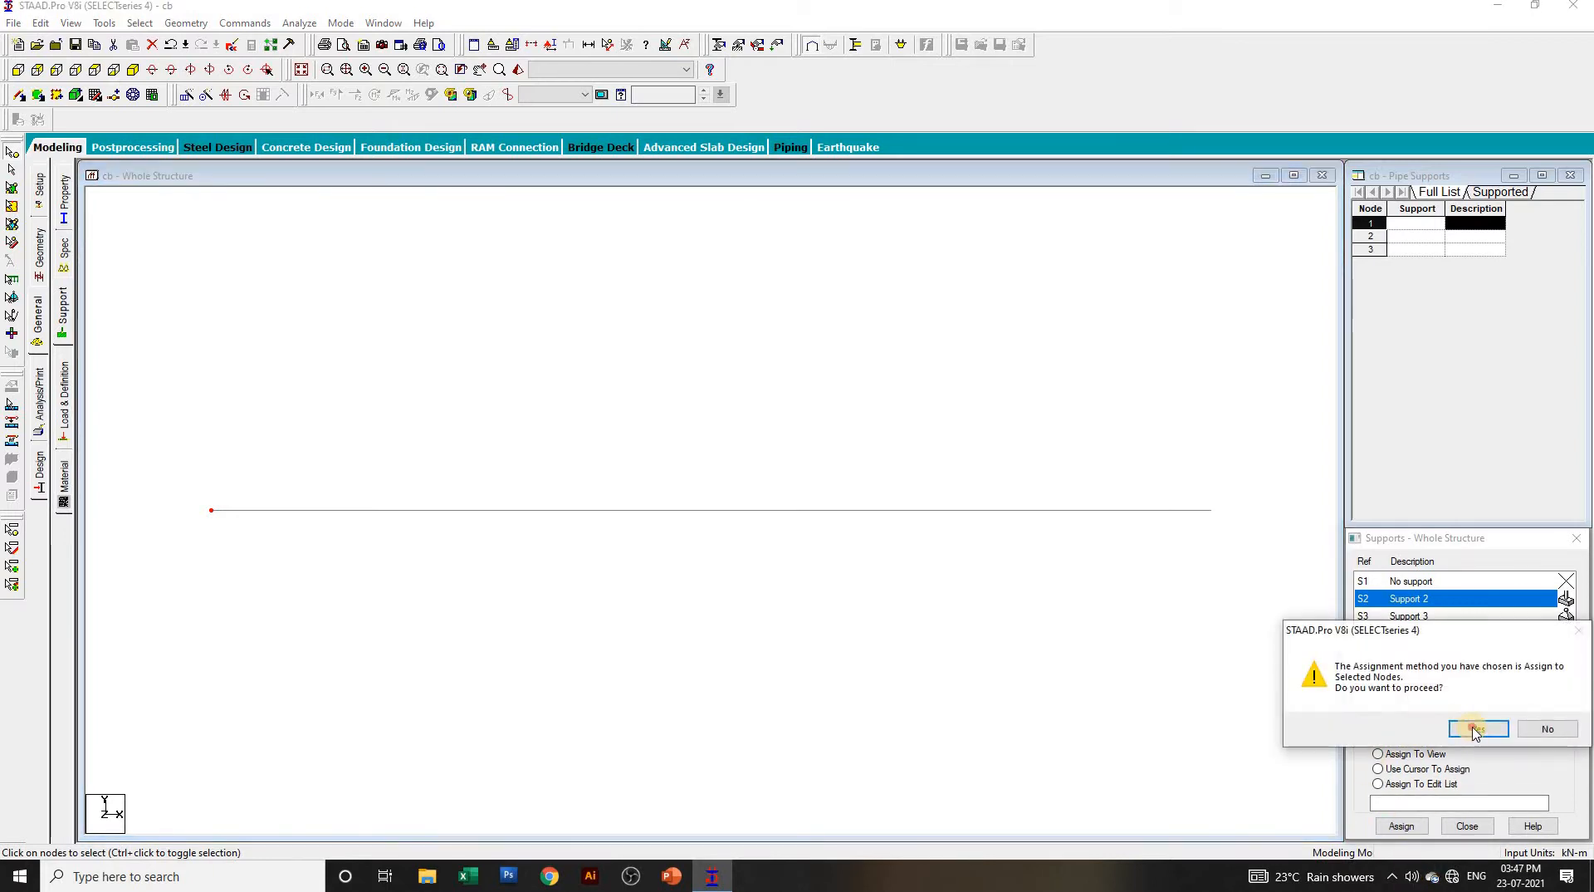
click(1476, 729)
Step: Assign the pinned support to node 2 at the middle of the beam
click(1411, 615)
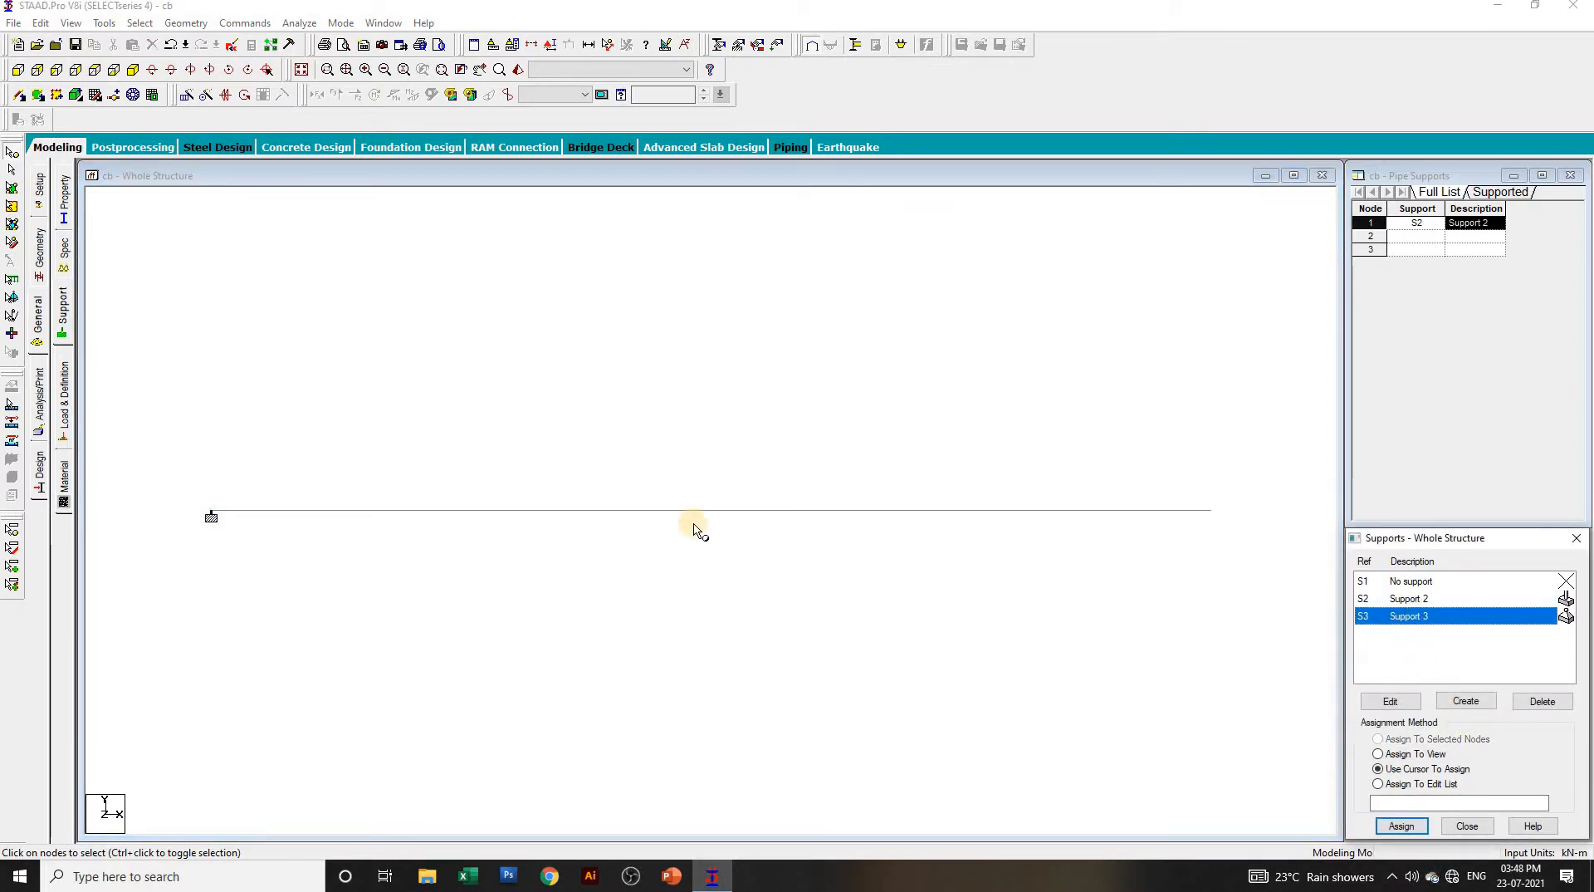
drag(822, 402, 473, 679)
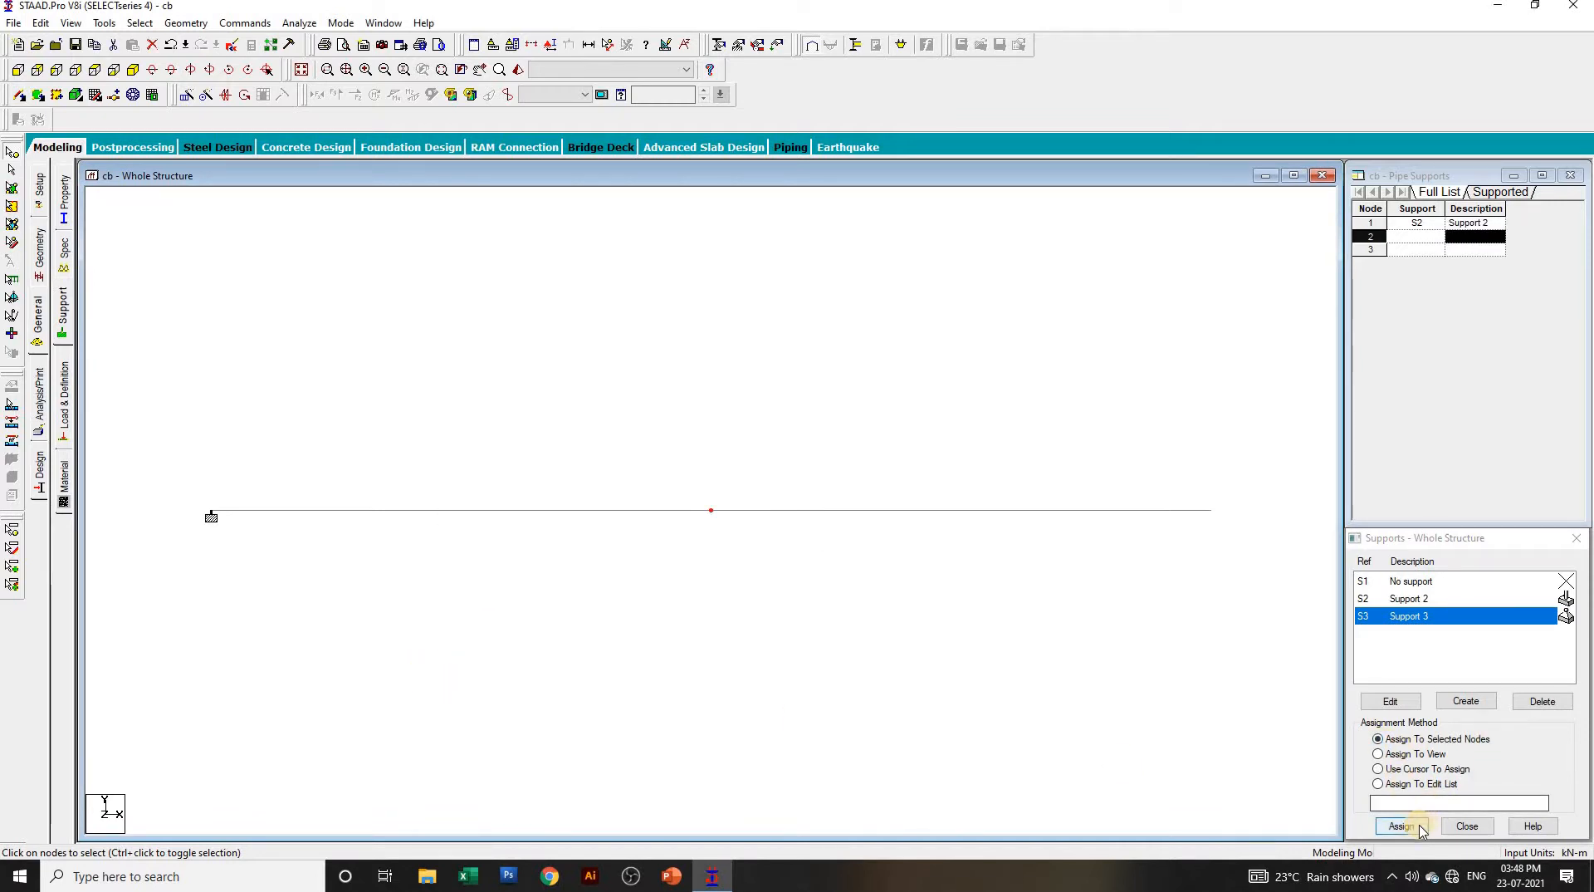
click(1402, 825)
click(1479, 728)
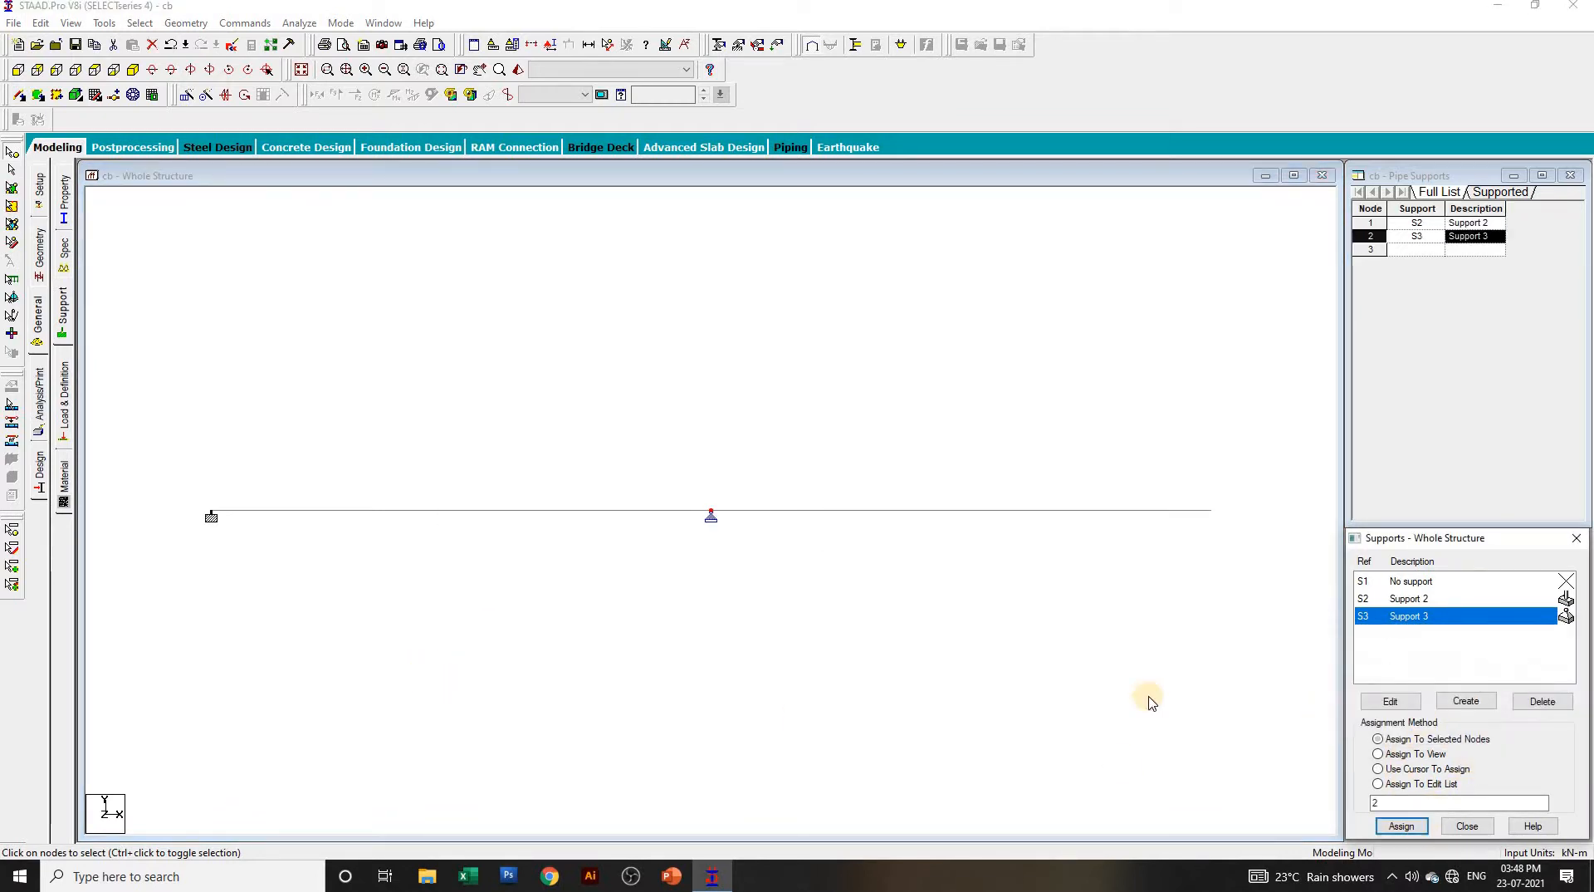
Step: Add primary load case 1 with loading type Dead and the title dl
click(68, 410)
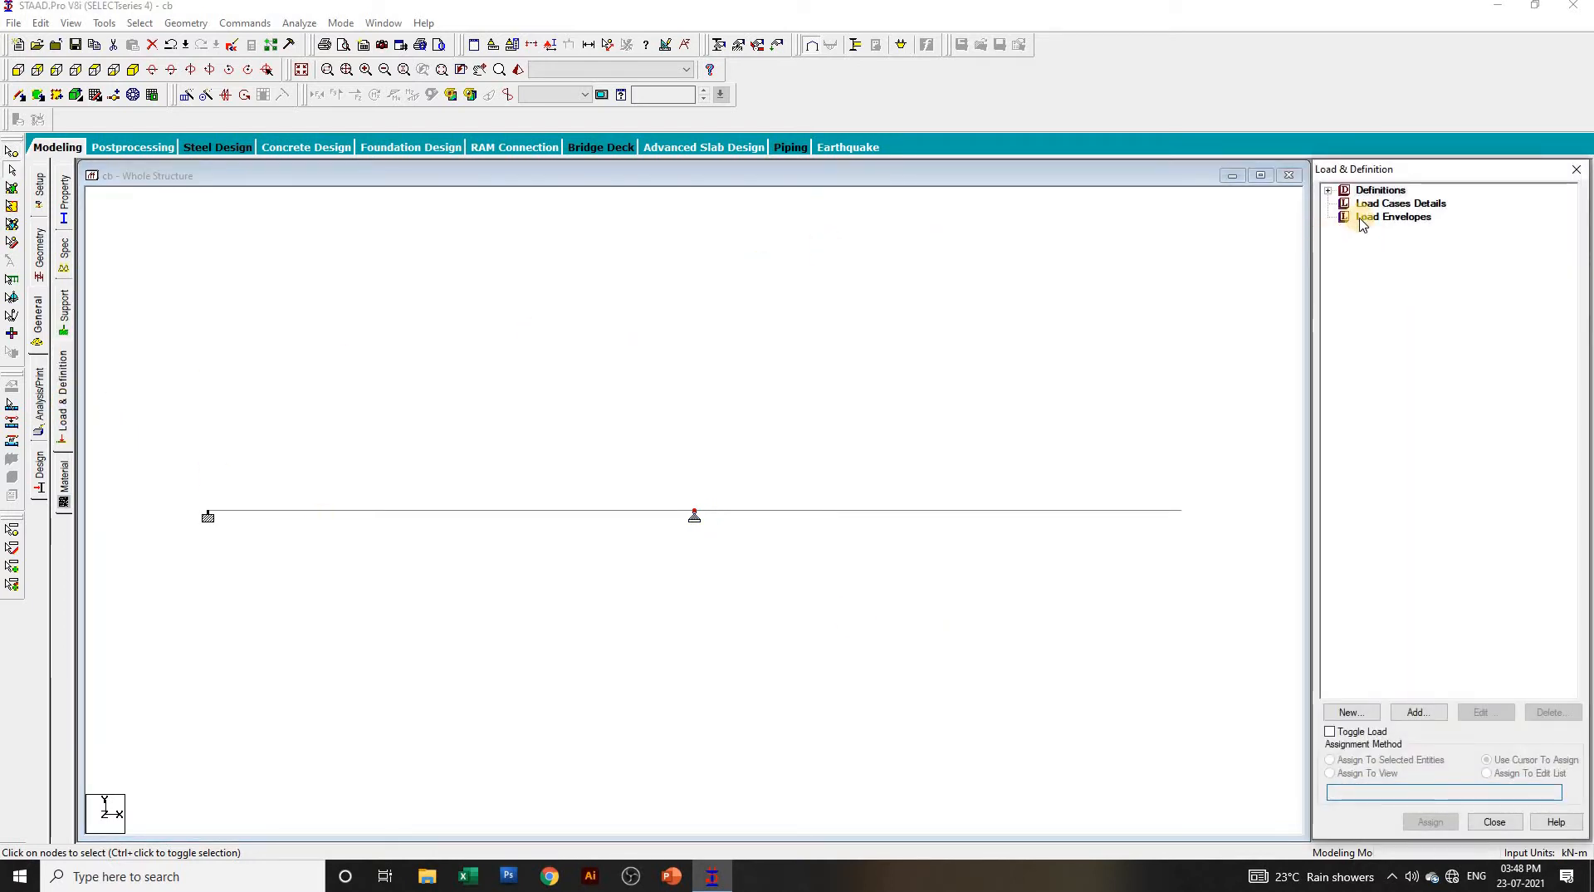
click(1375, 204)
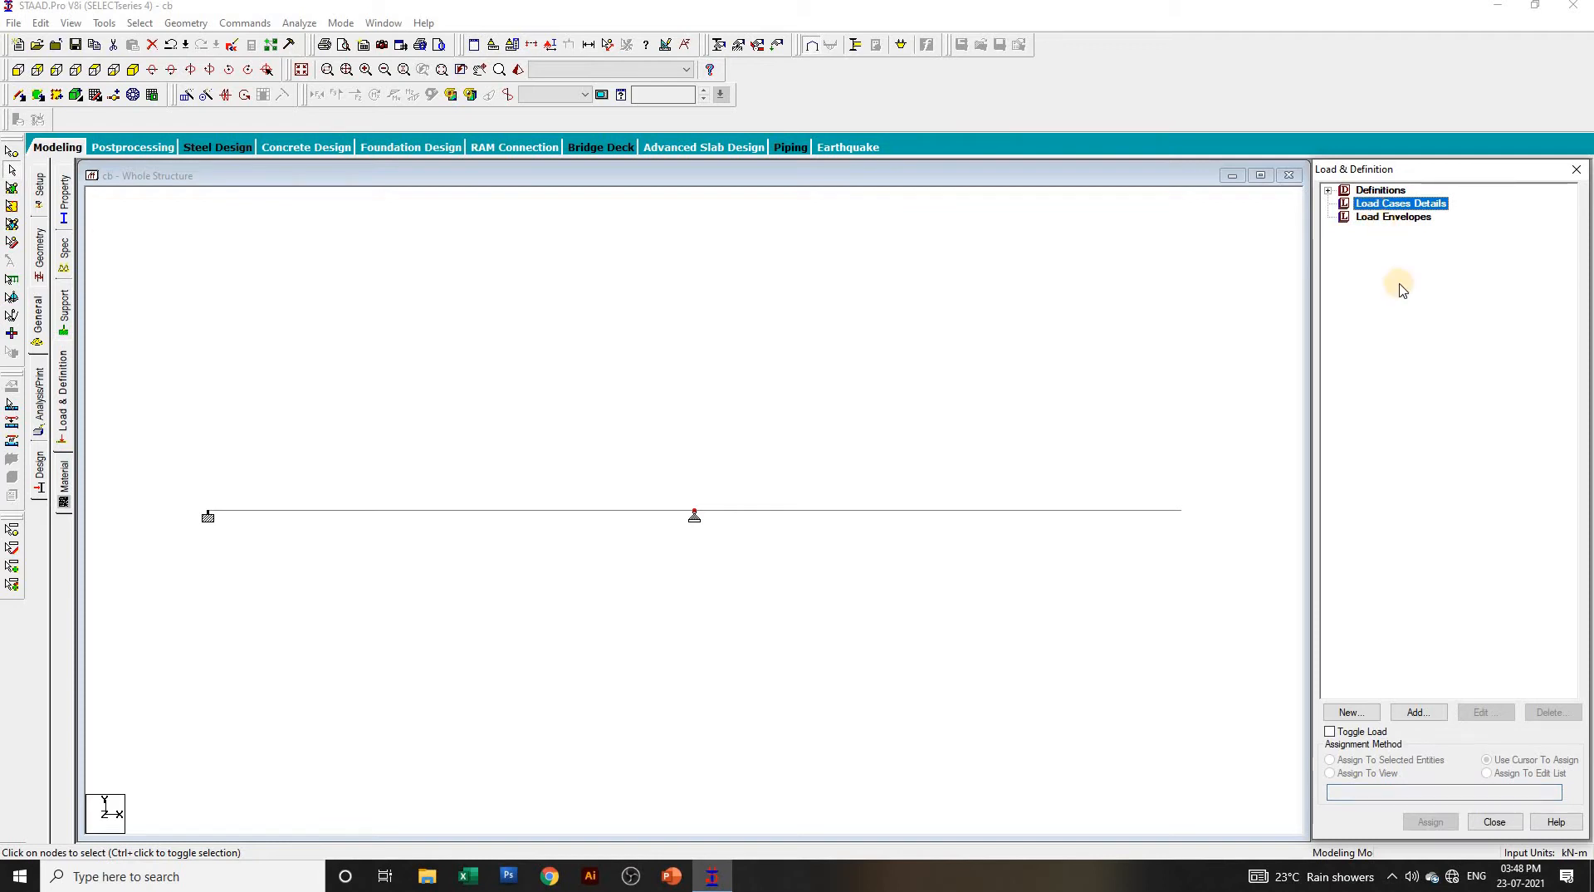
click(1411, 713)
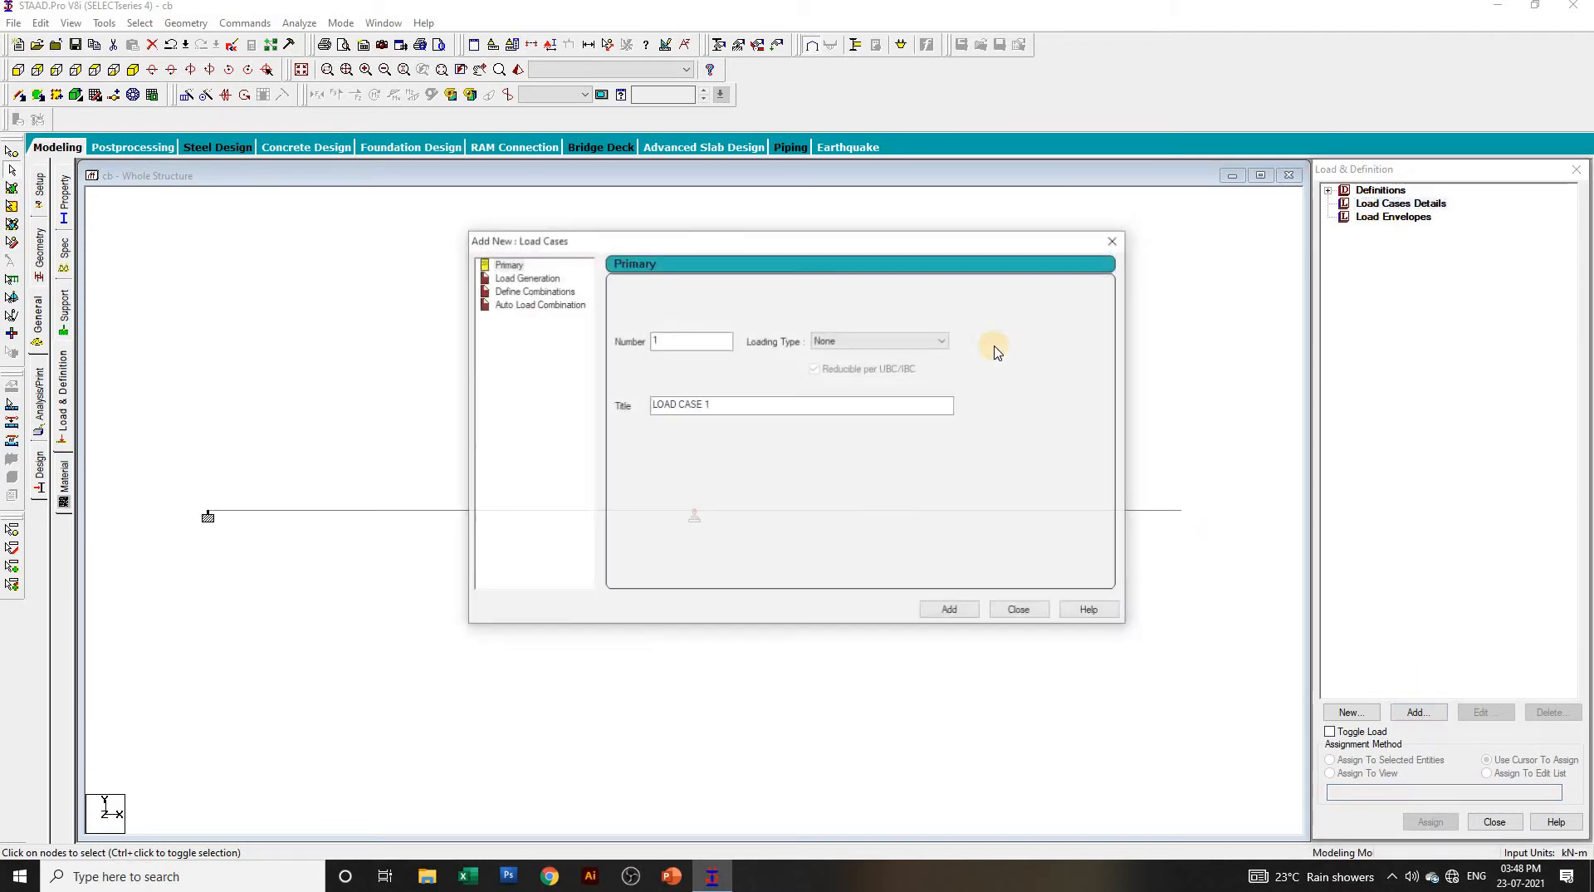
click(880, 341)
click(845, 352)
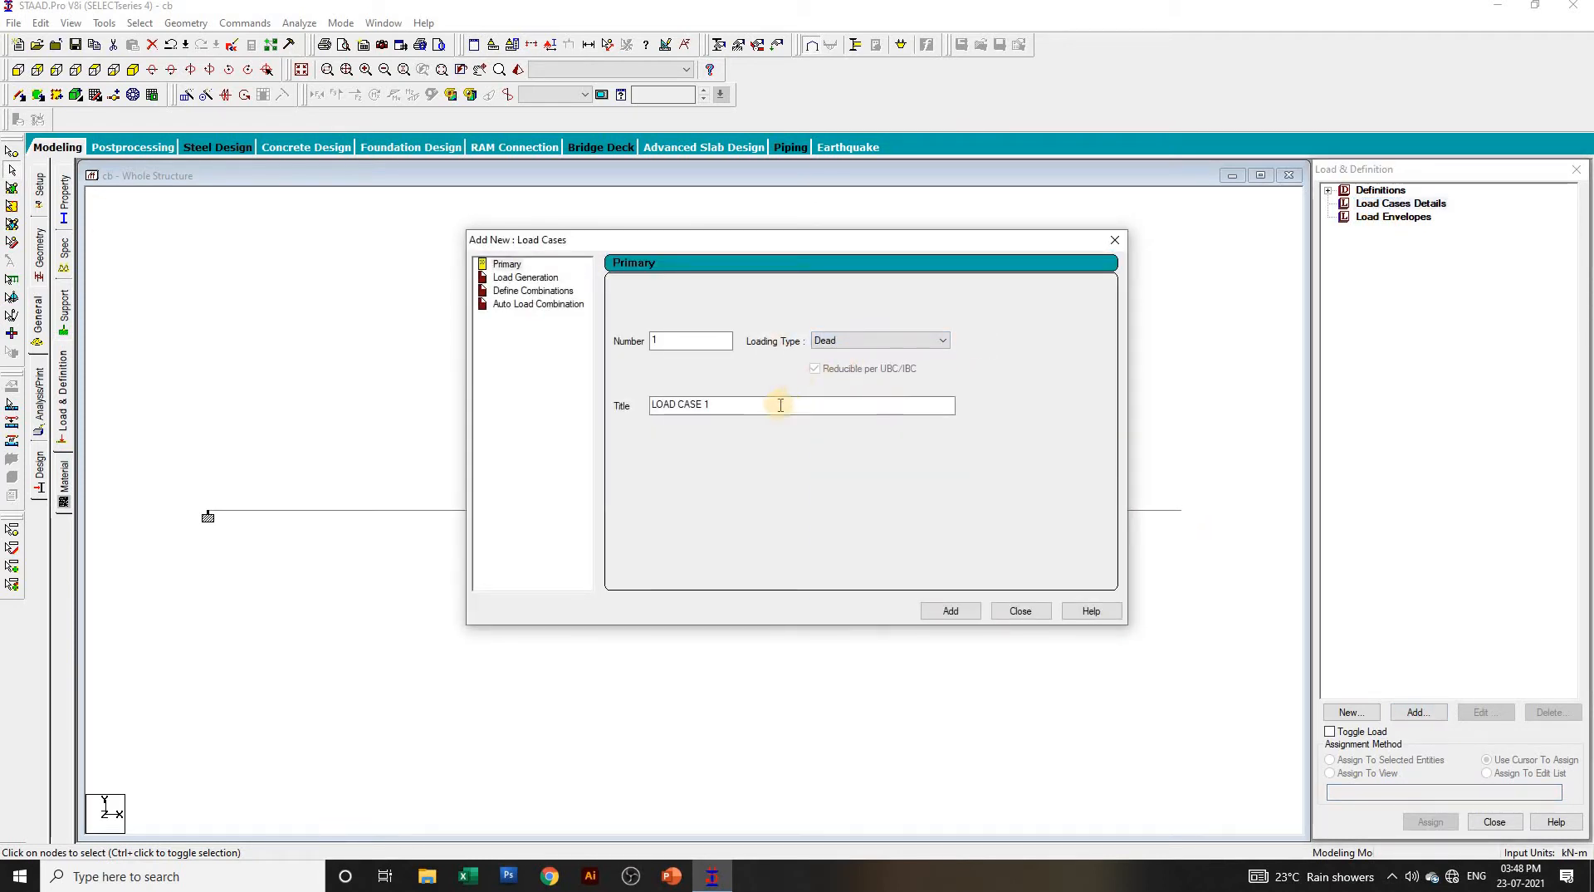
drag(776, 406, 481, 408)
text(dl)
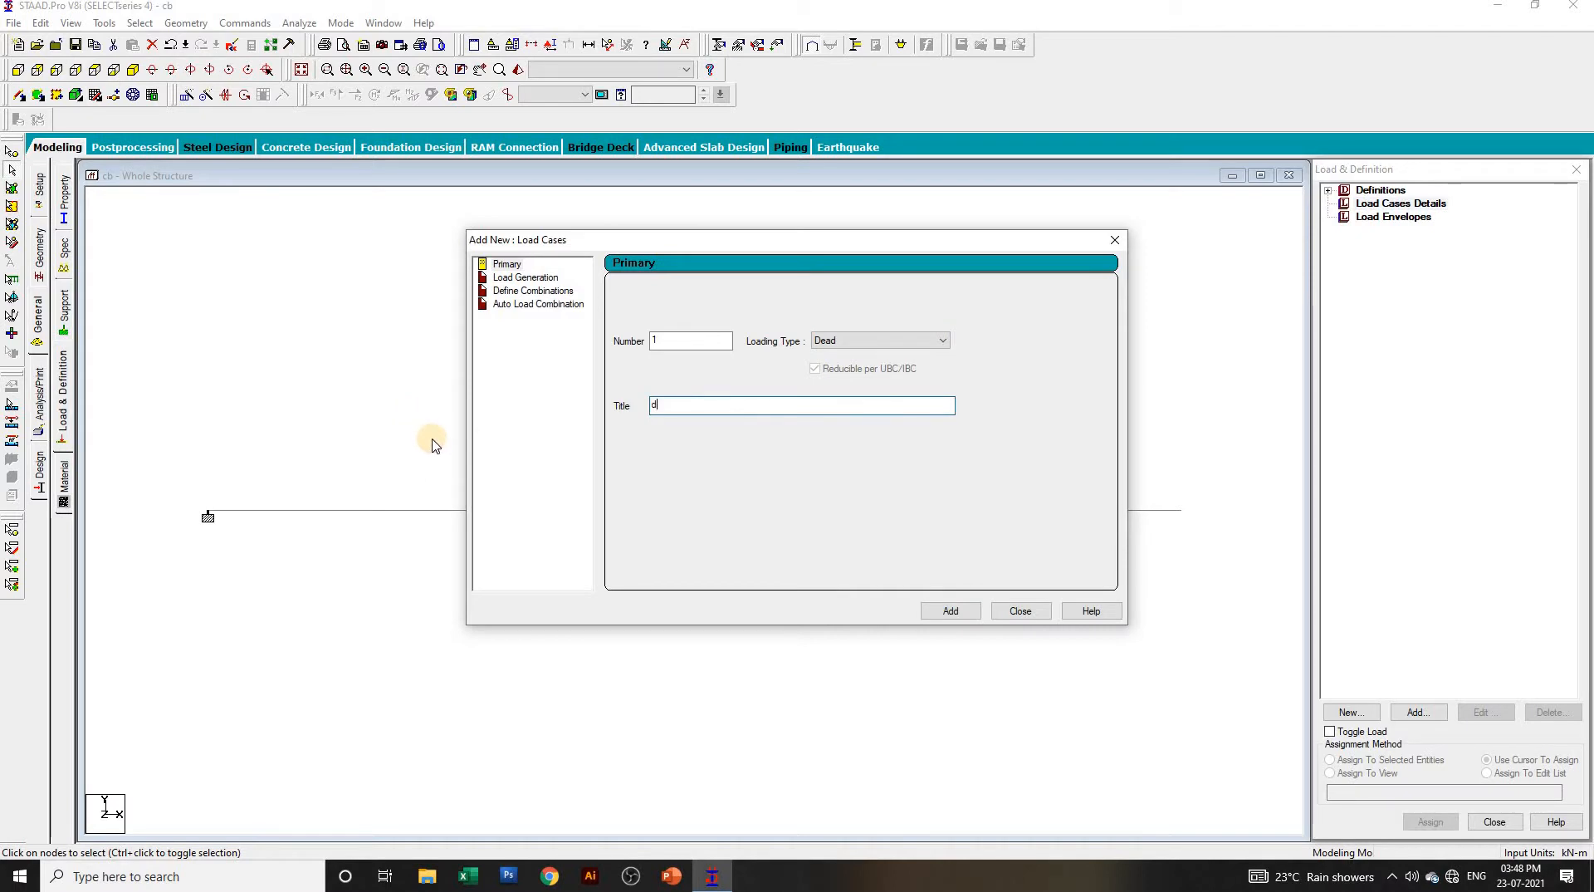
click(951, 611)
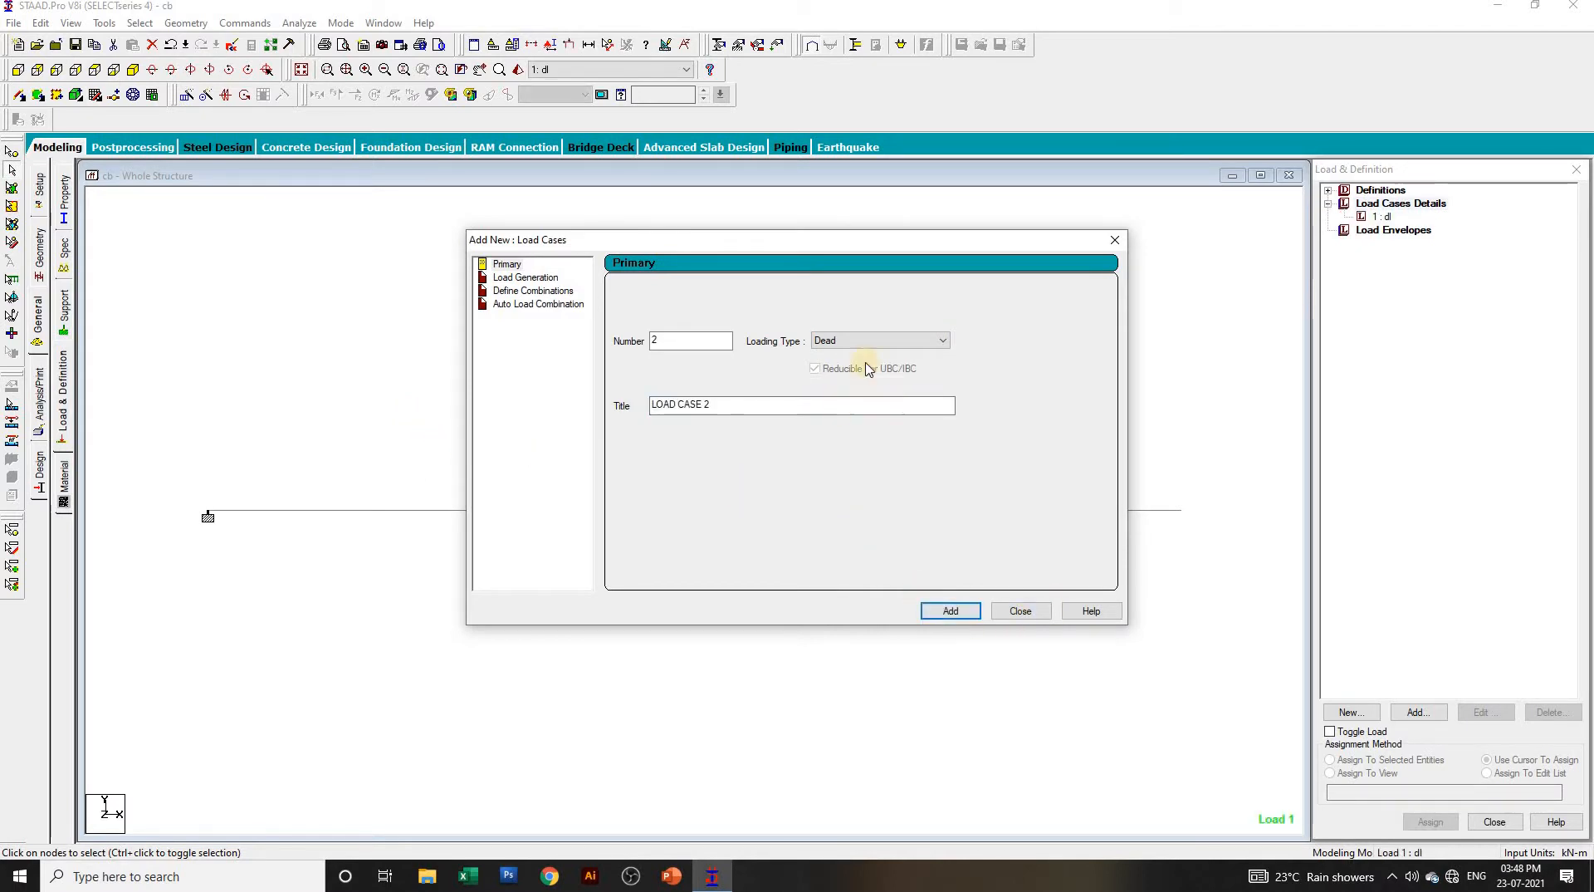
Step: Add primary load case 2 with loading type Live and the title ll
click(880, 342)
click(843, 367)
drag(821, 404, 443, 421)
text(ll)
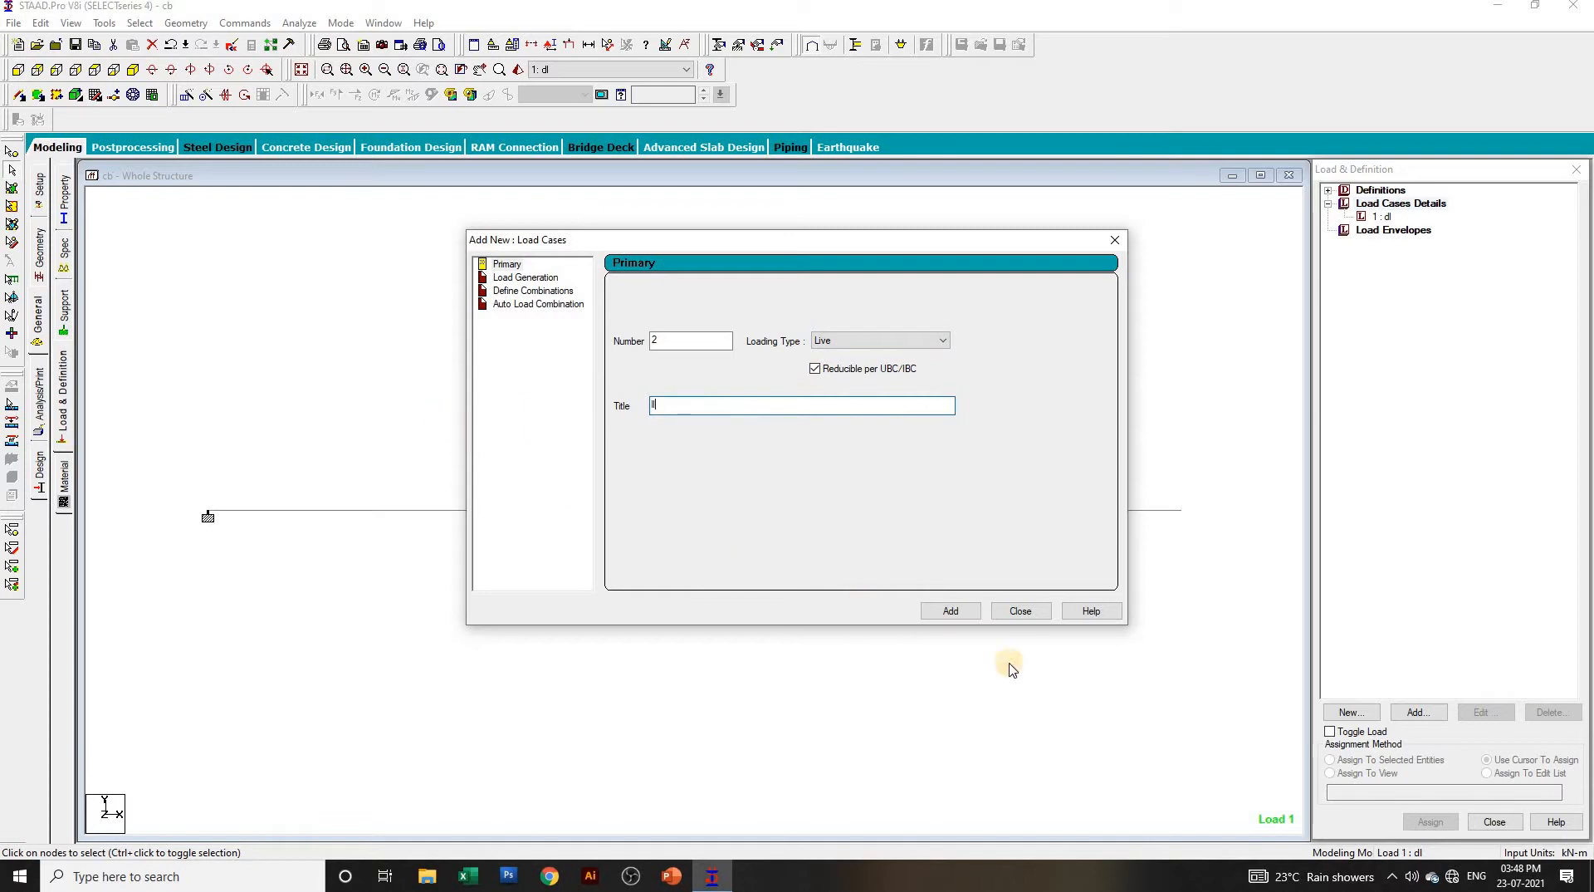
click(953, 611)
click(1020, 611)
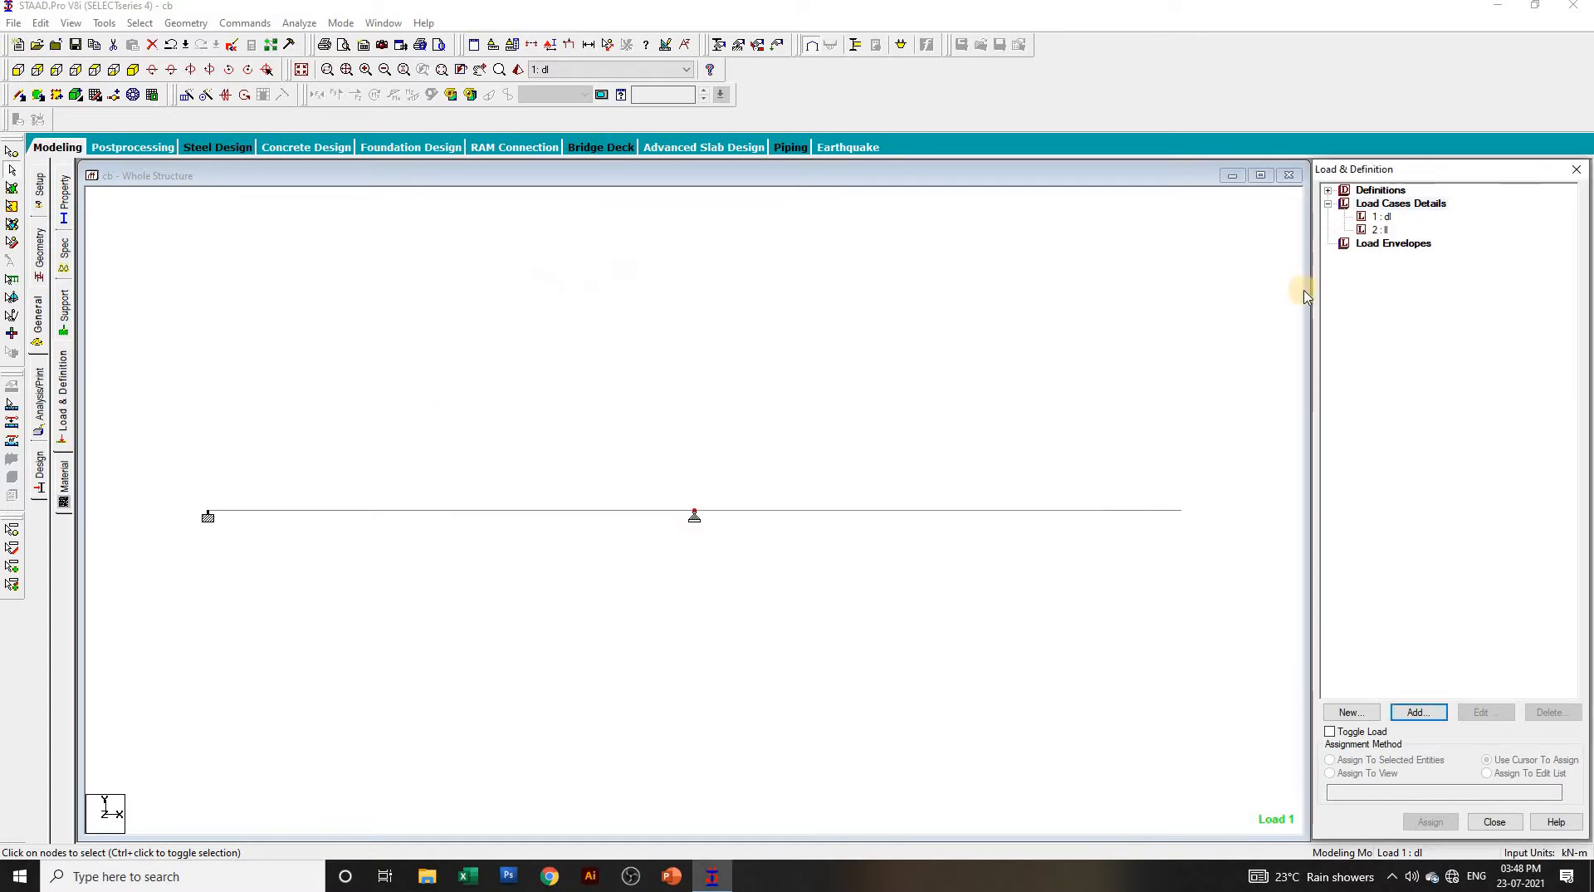
Step: Add a selfweight load in the Y direction with factor -1 to load case dl
click(1381, 217)
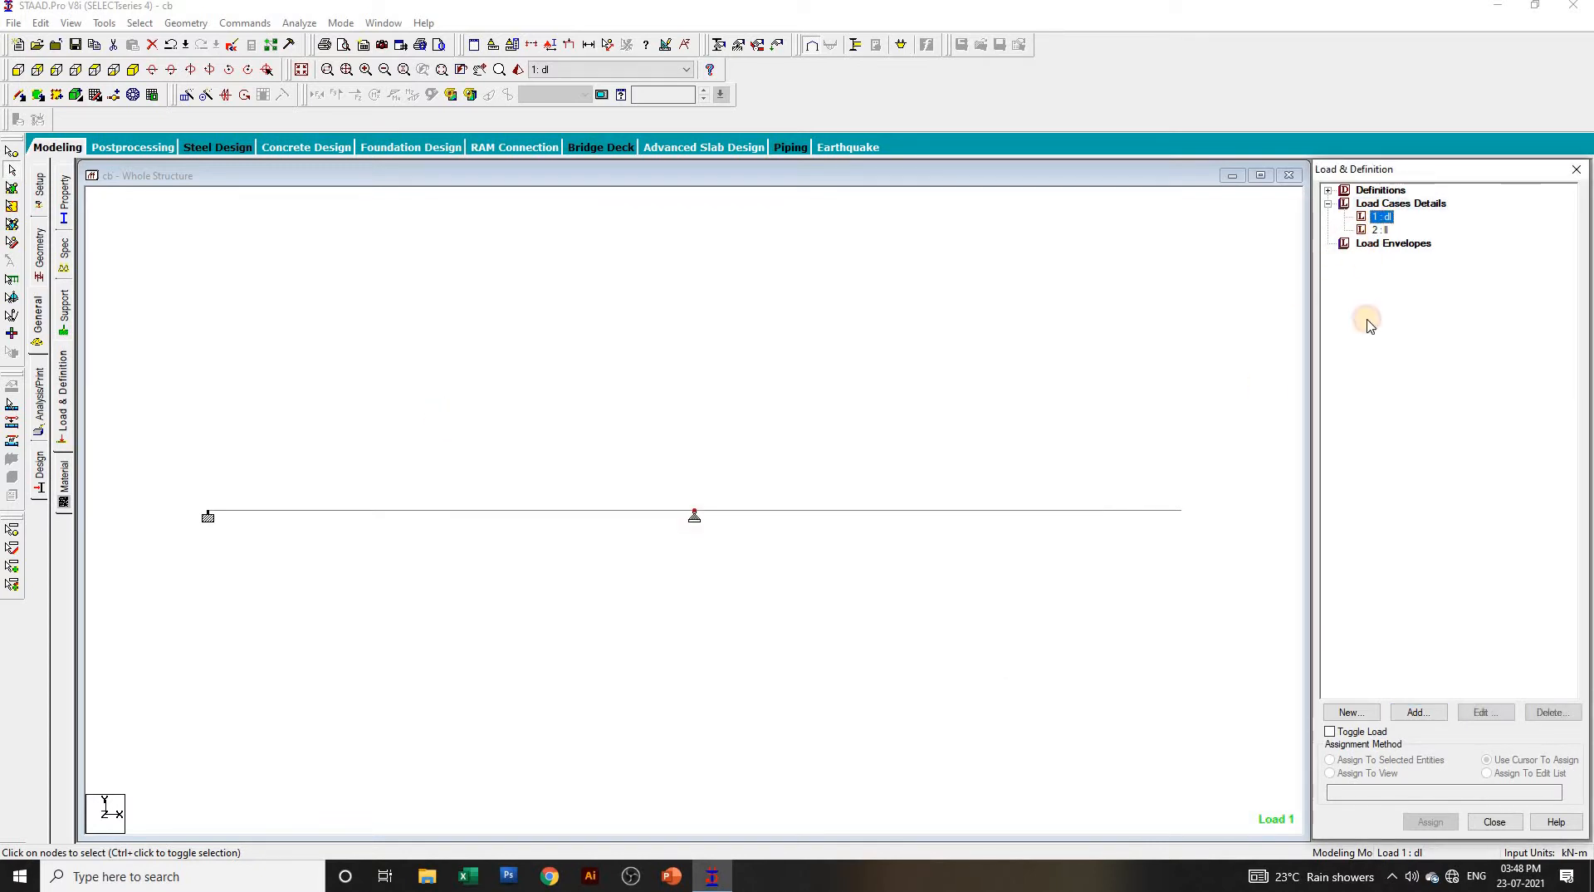
click(1416, 713)
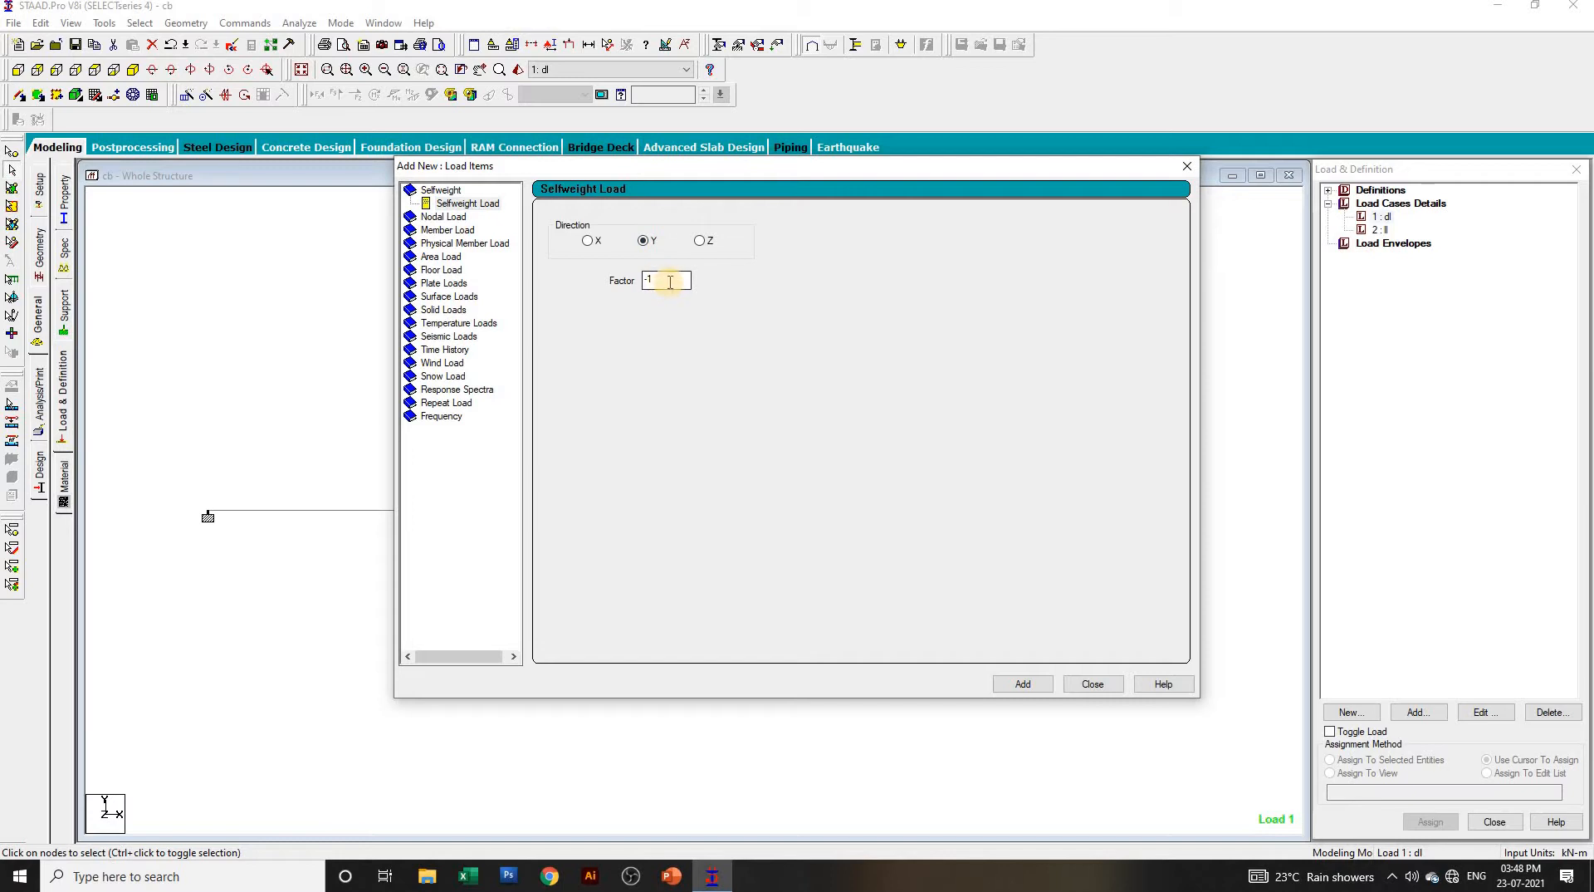
click(1024, 685)
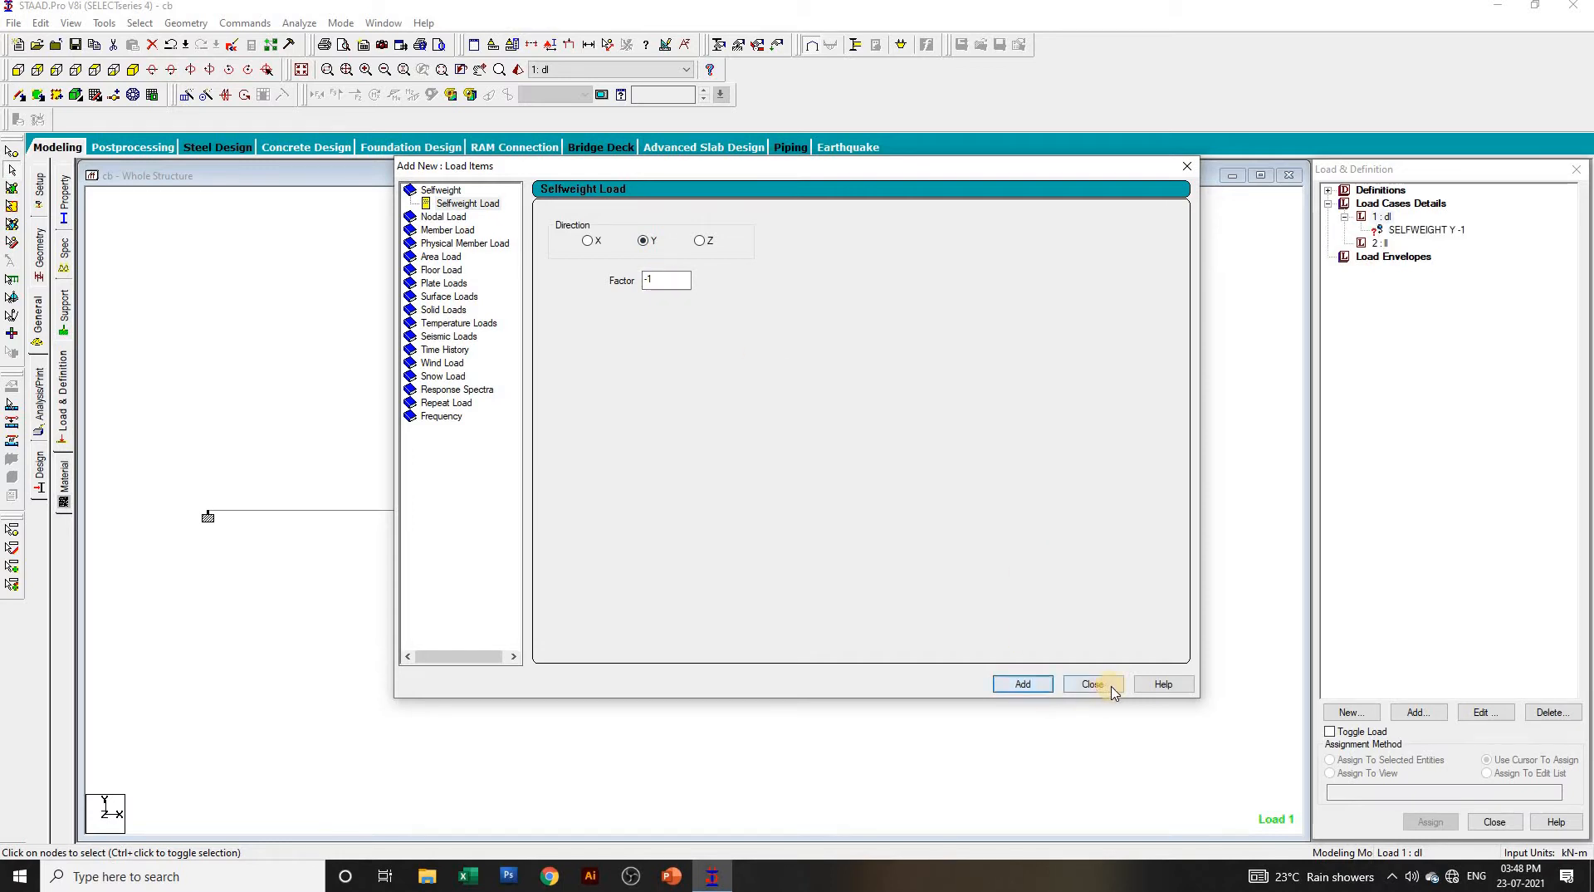
click(1109, 686)
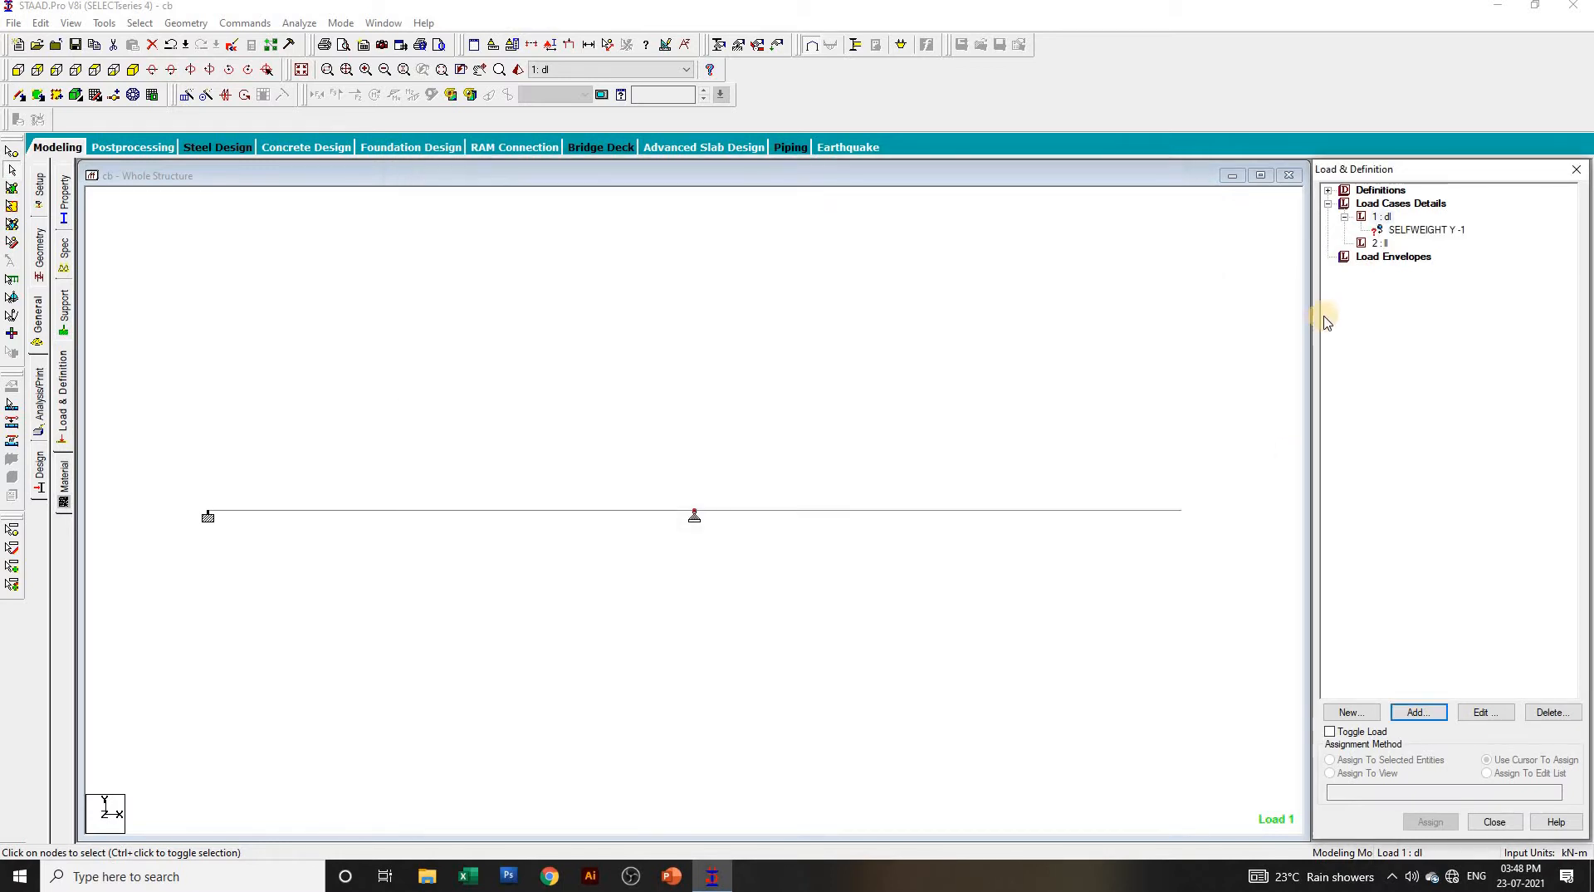
Step: Add a uniform member force of -3 kN/m in the GY direction to load case ll
click(1379, 243)
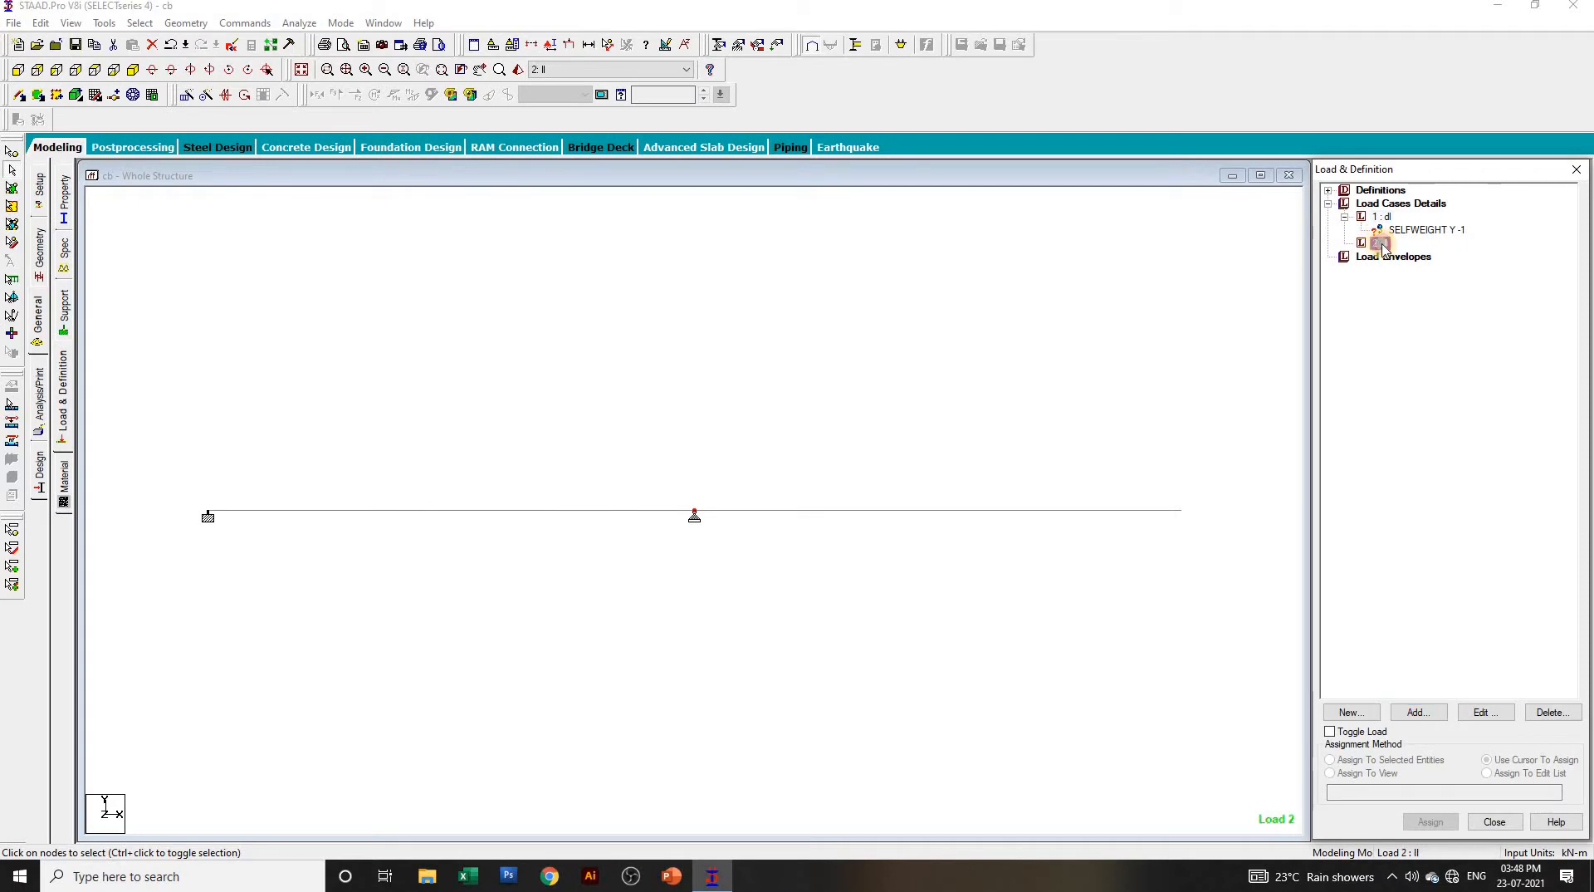
click(1423, 713)
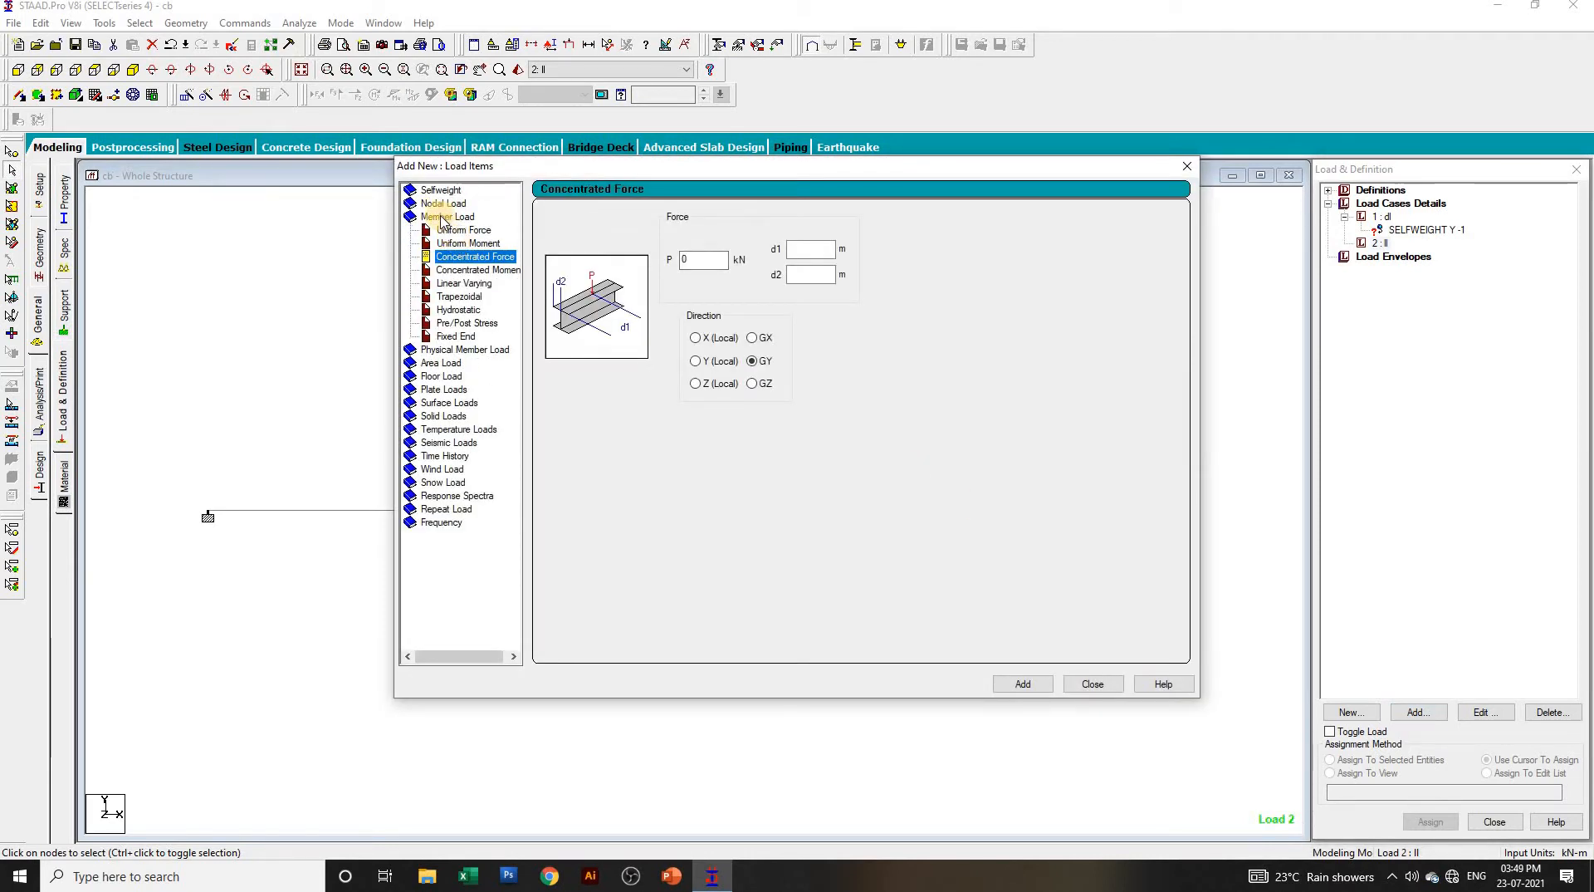
click(463, 231)
double_click(719, 260)
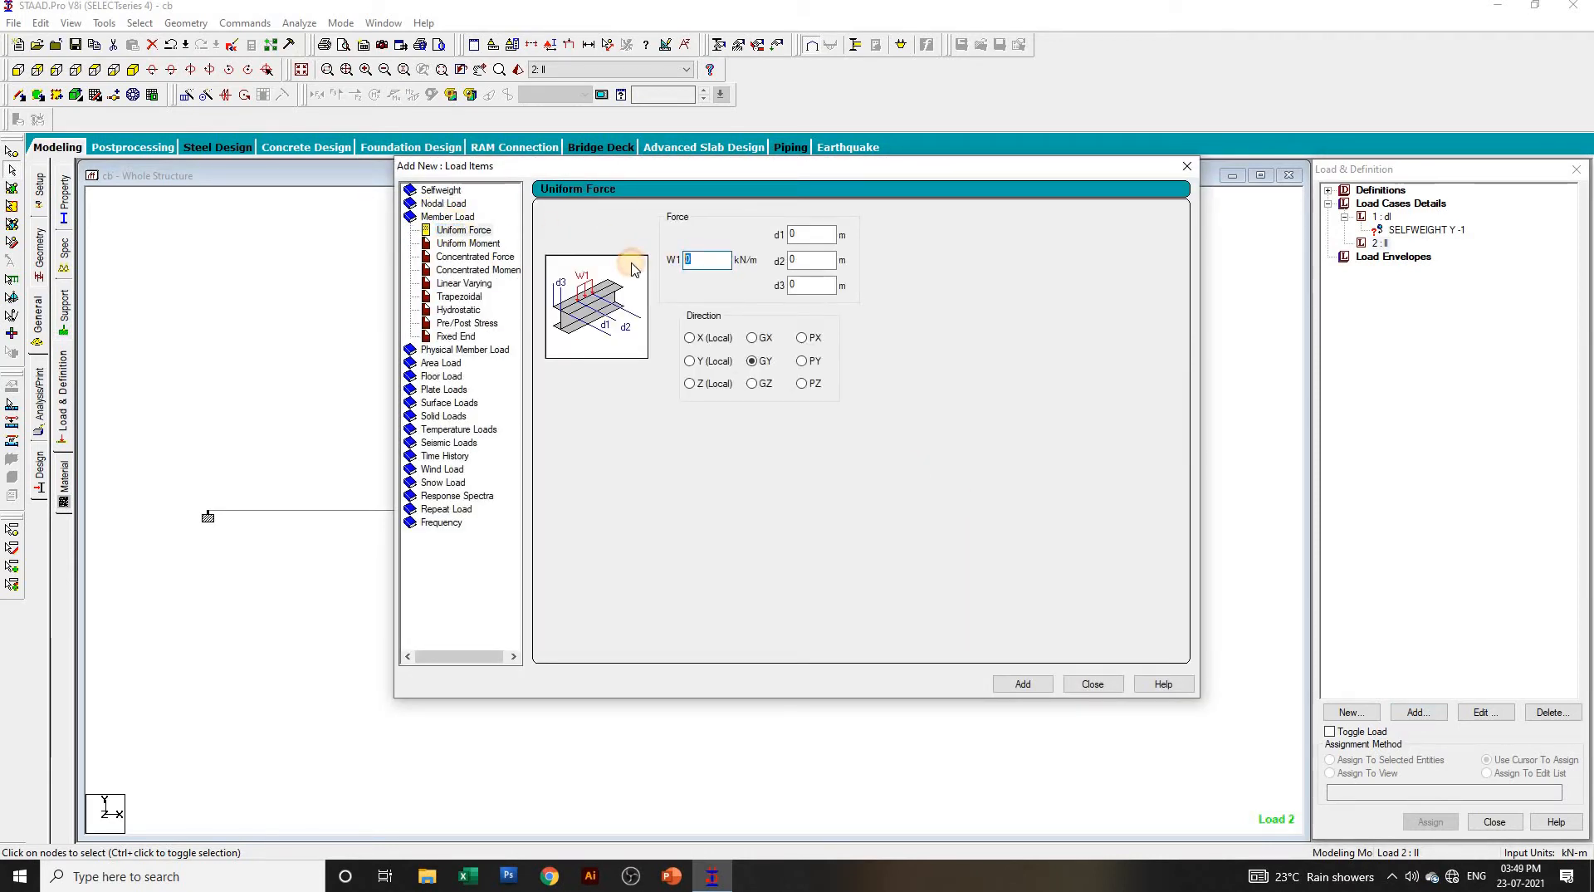
text(-3)
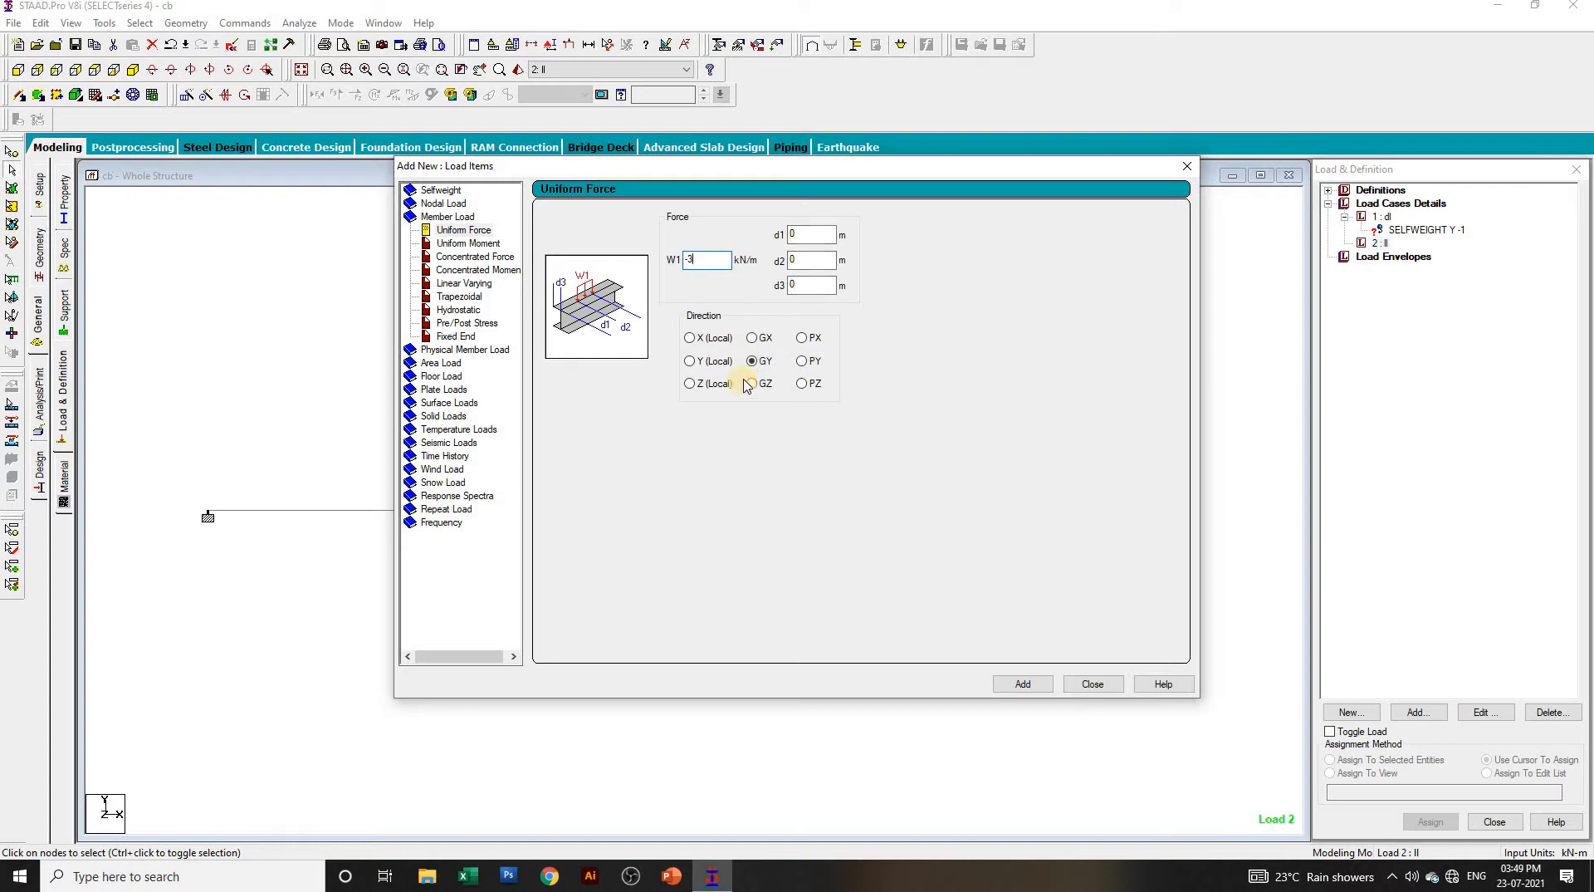
click(1023, 683)
Step: Add a concentrated member force of -6 kN in GY to load case ll, with d1 4 m and d2 0 m
click(484, 259)
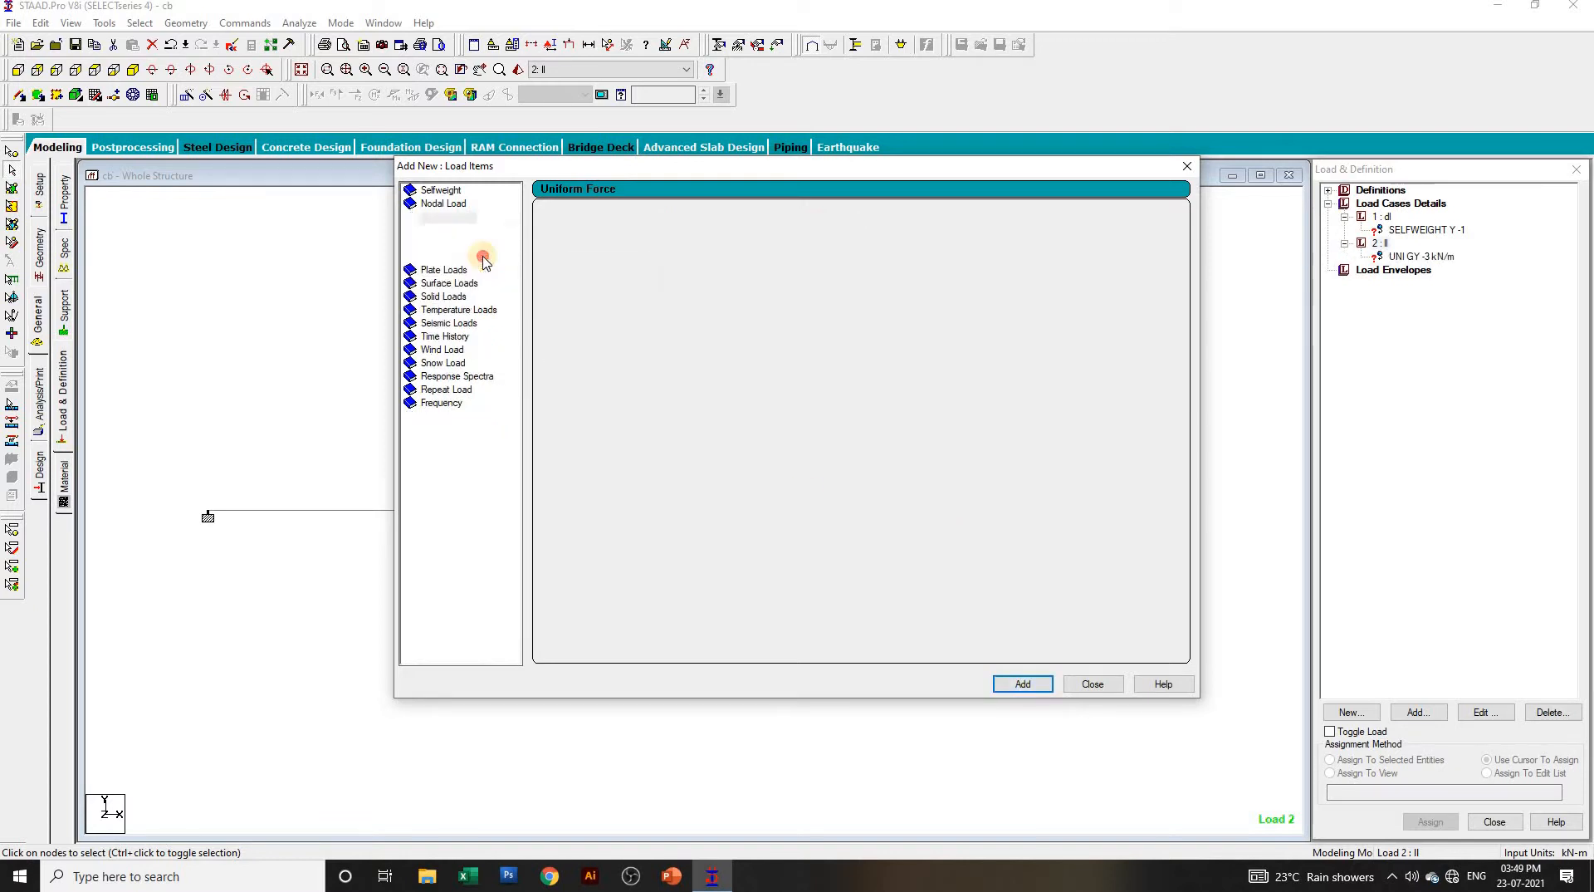
click(812, 248)
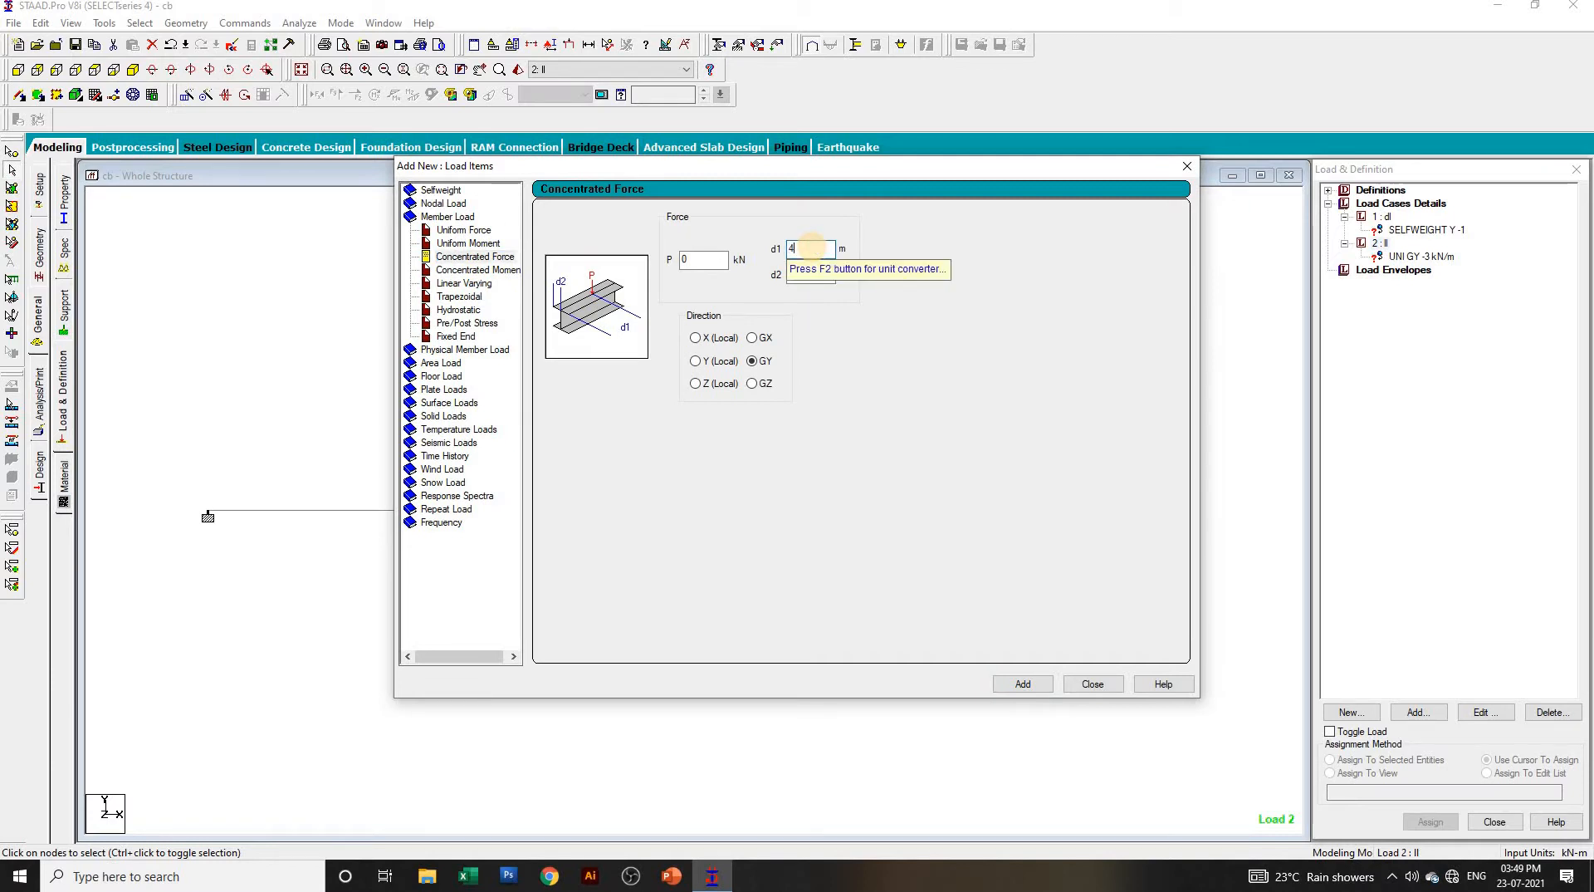
key(shift+Tab)
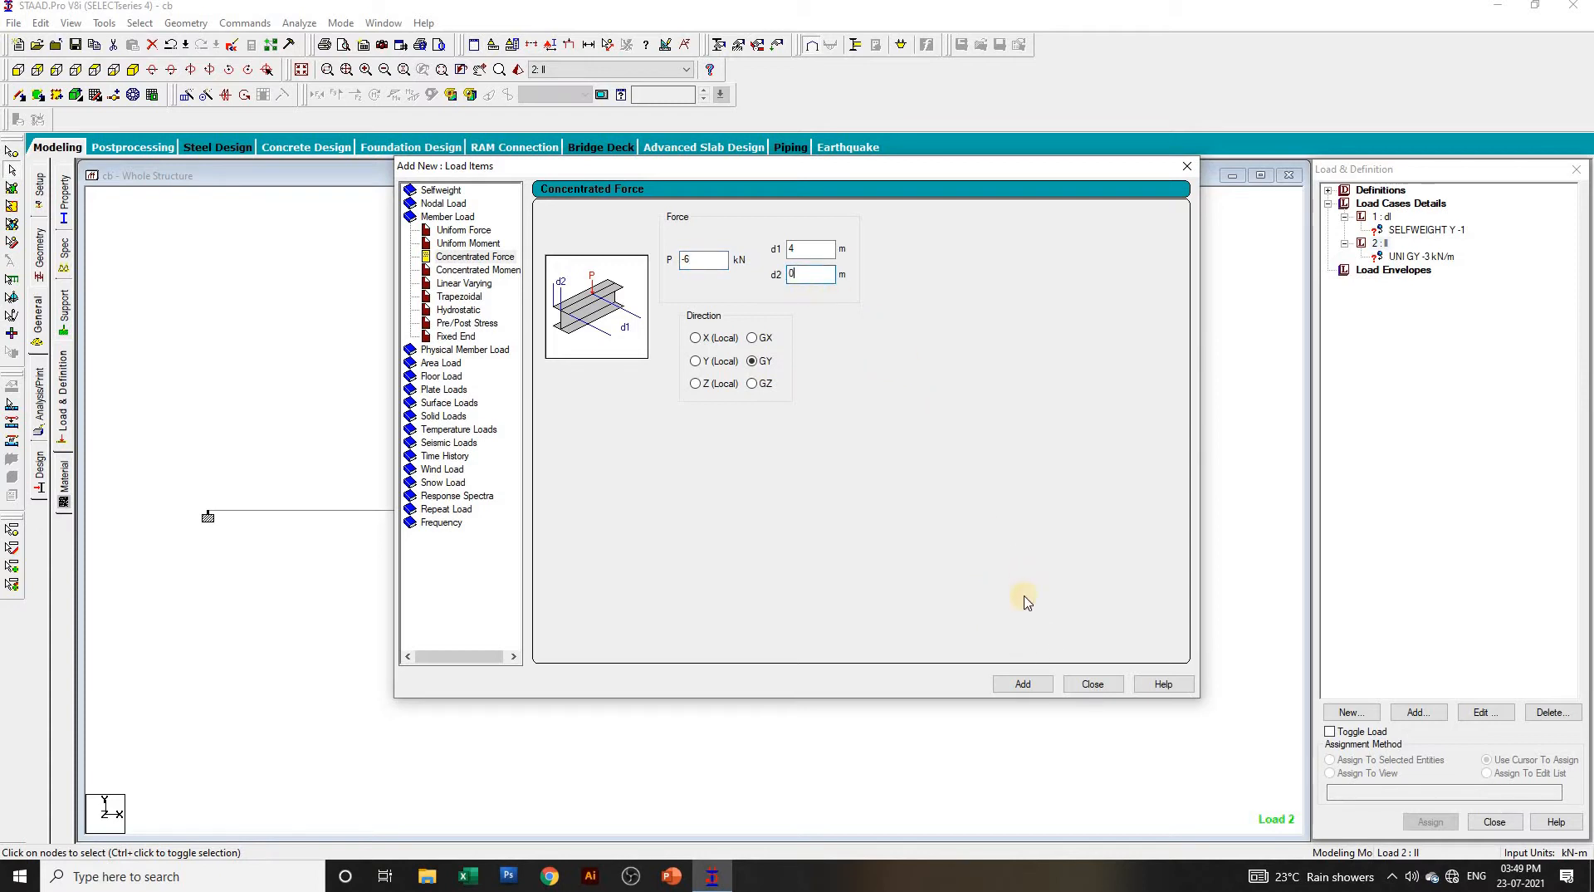
click(1028, 693)
click(1092, 684)
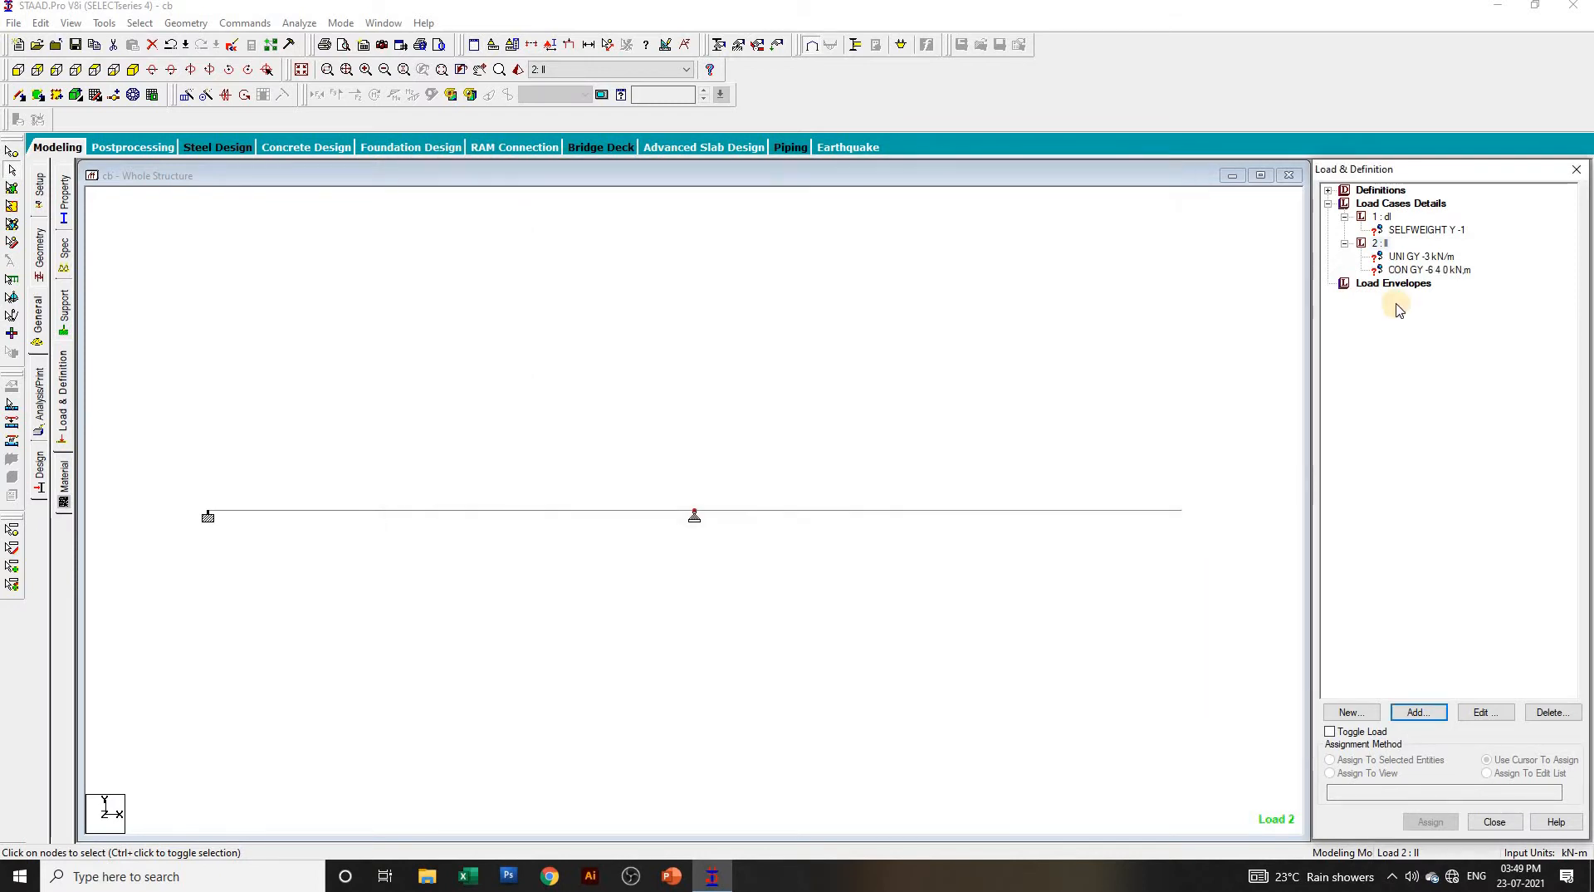
Step: Assign the selfweight load to the whole beam using the Assign To View method
click(1401, 229)
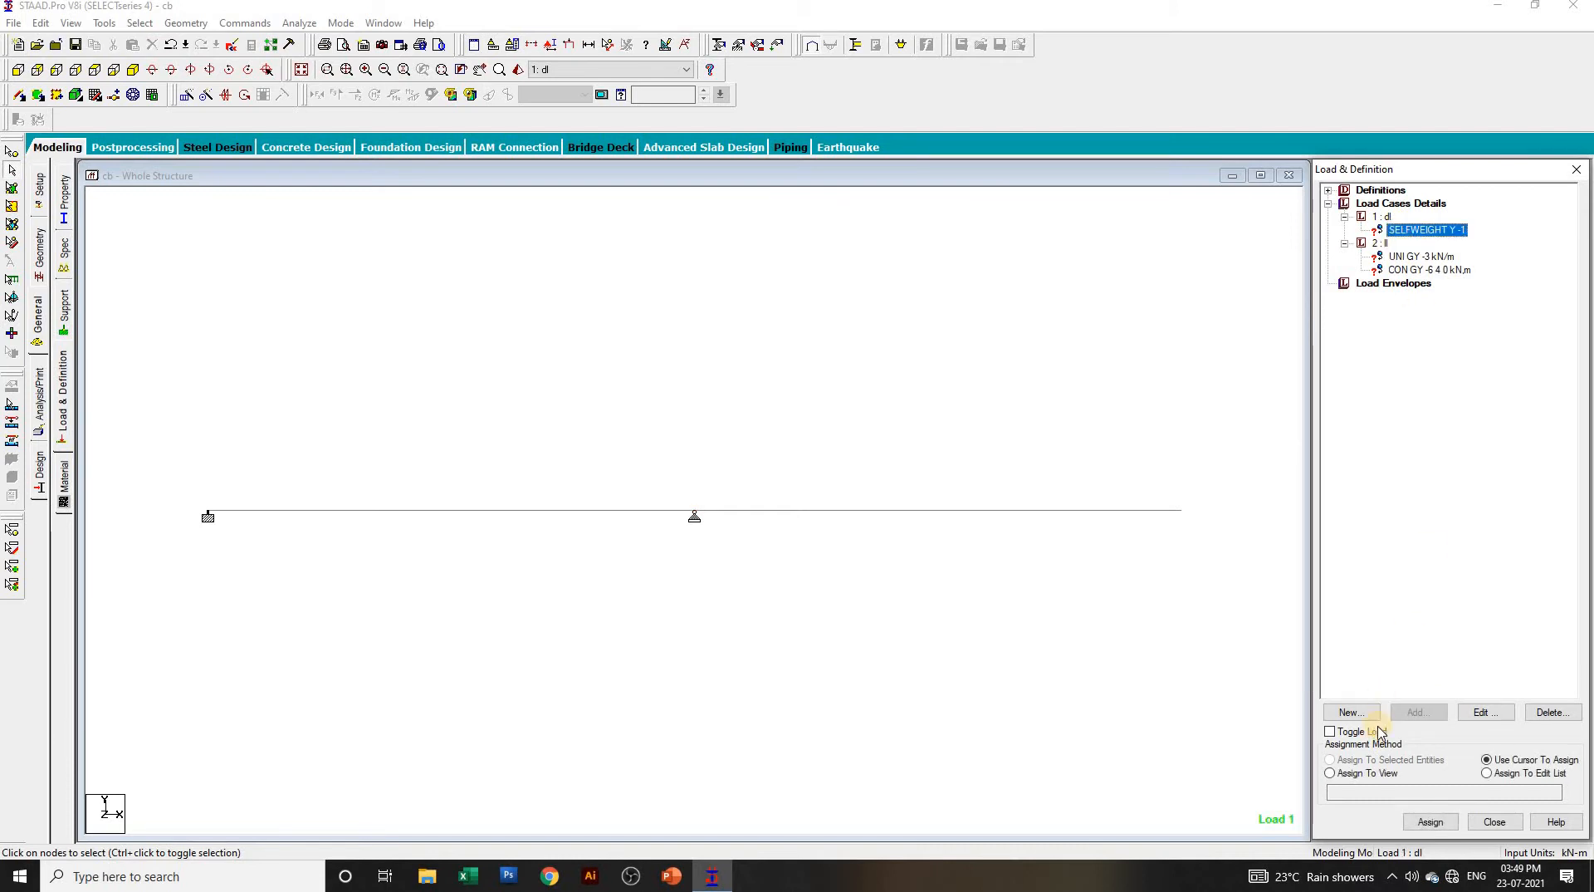
click(1374, 774)
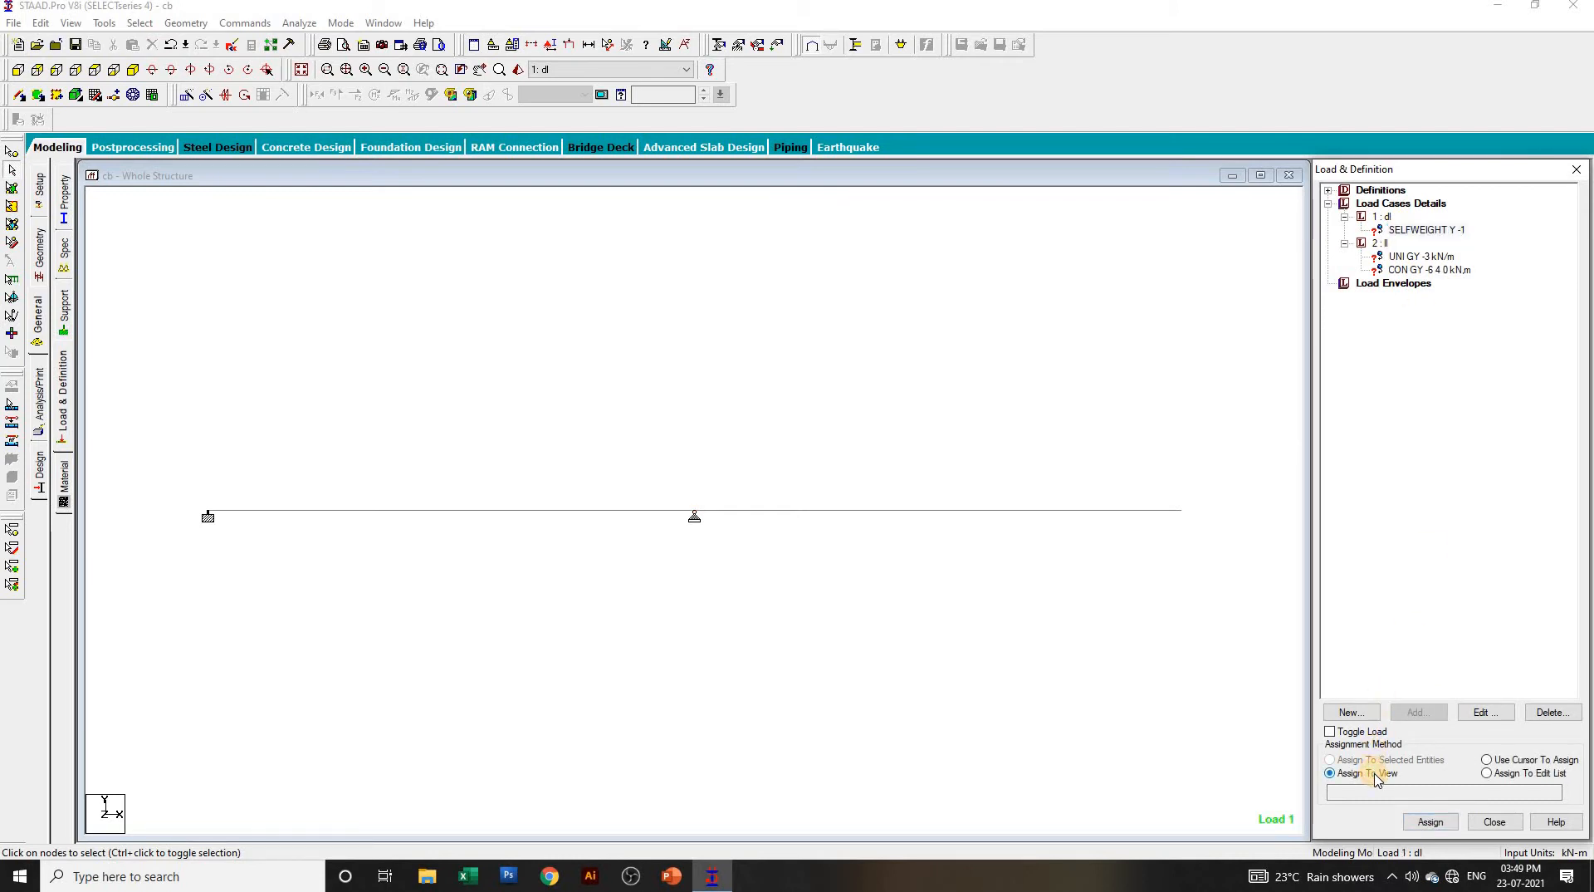
click(1429, 822)
click(1486, 550)
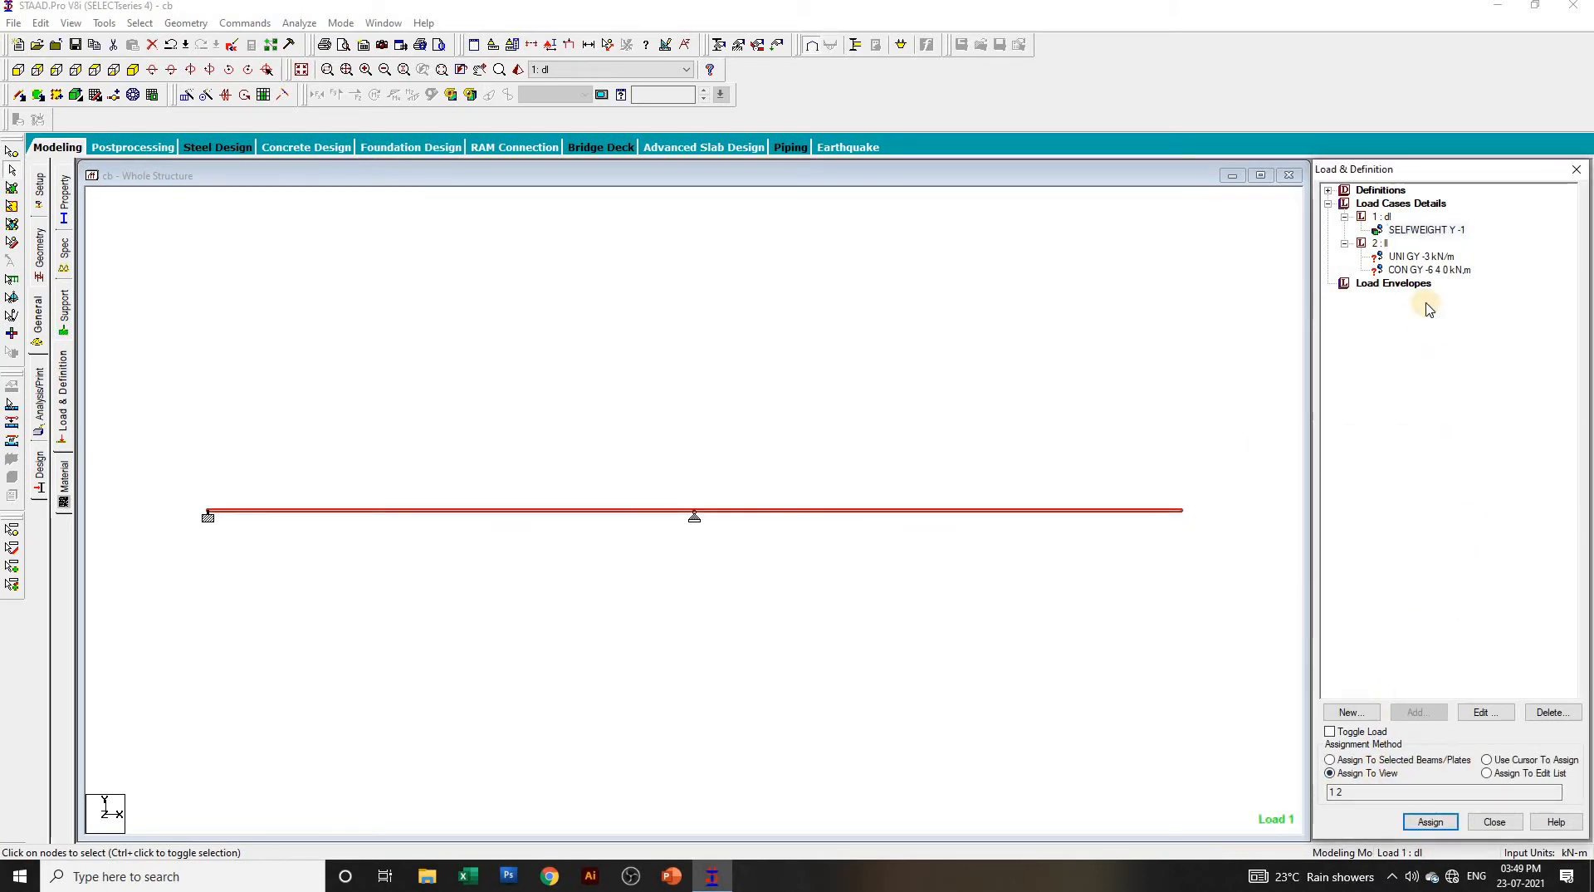
Step: Assign the -3 kN/m uniform load to the span between the fixed and pinned supports as a selected beam
click(1424, 258)
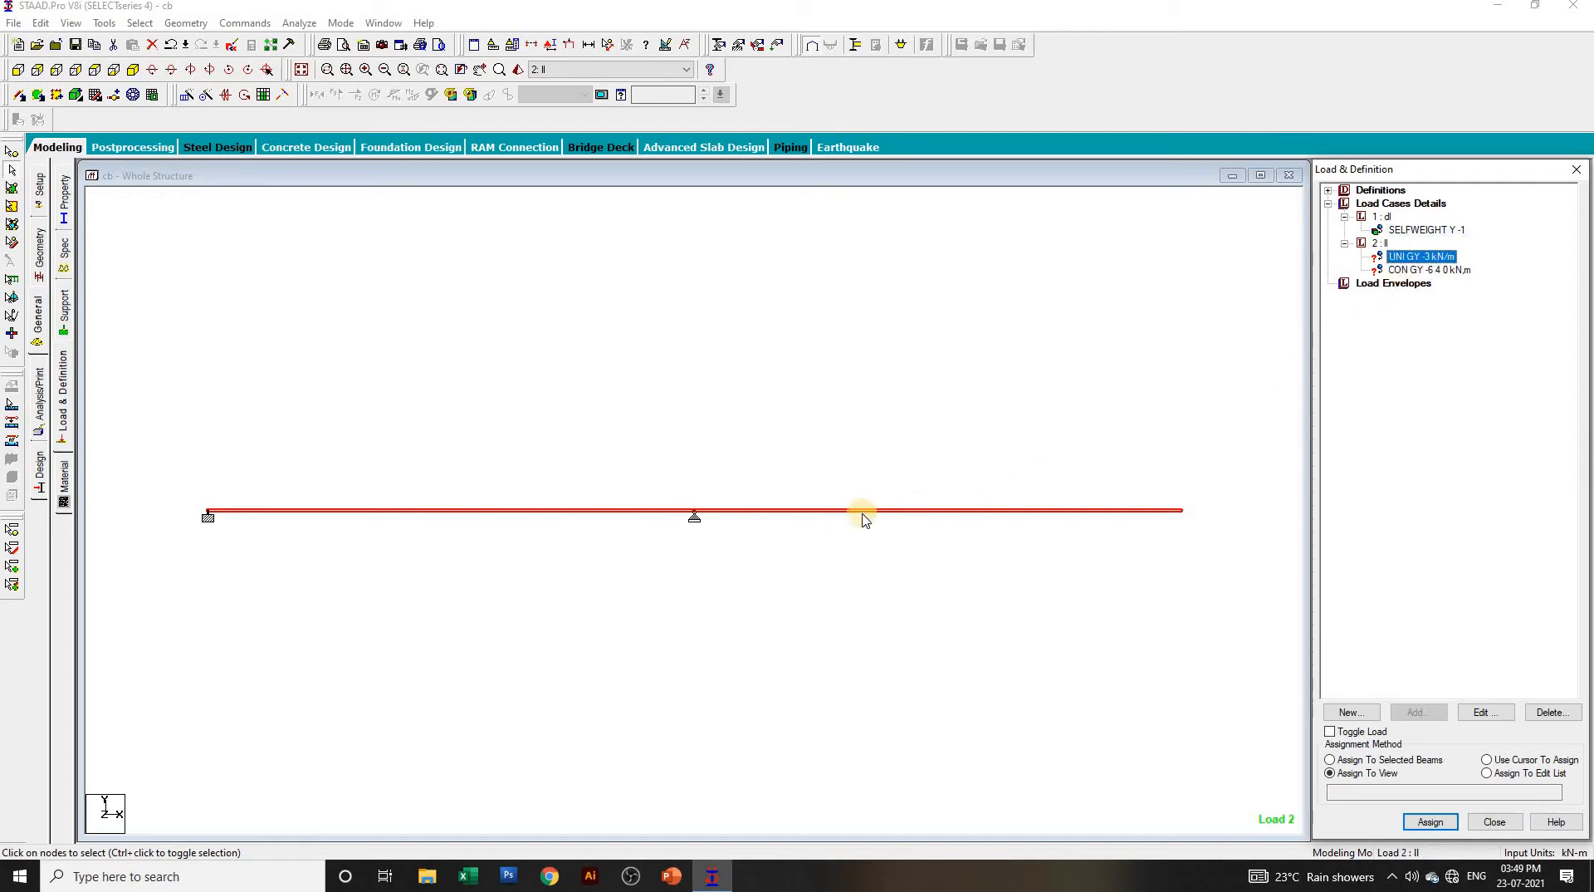
click(545, 510)
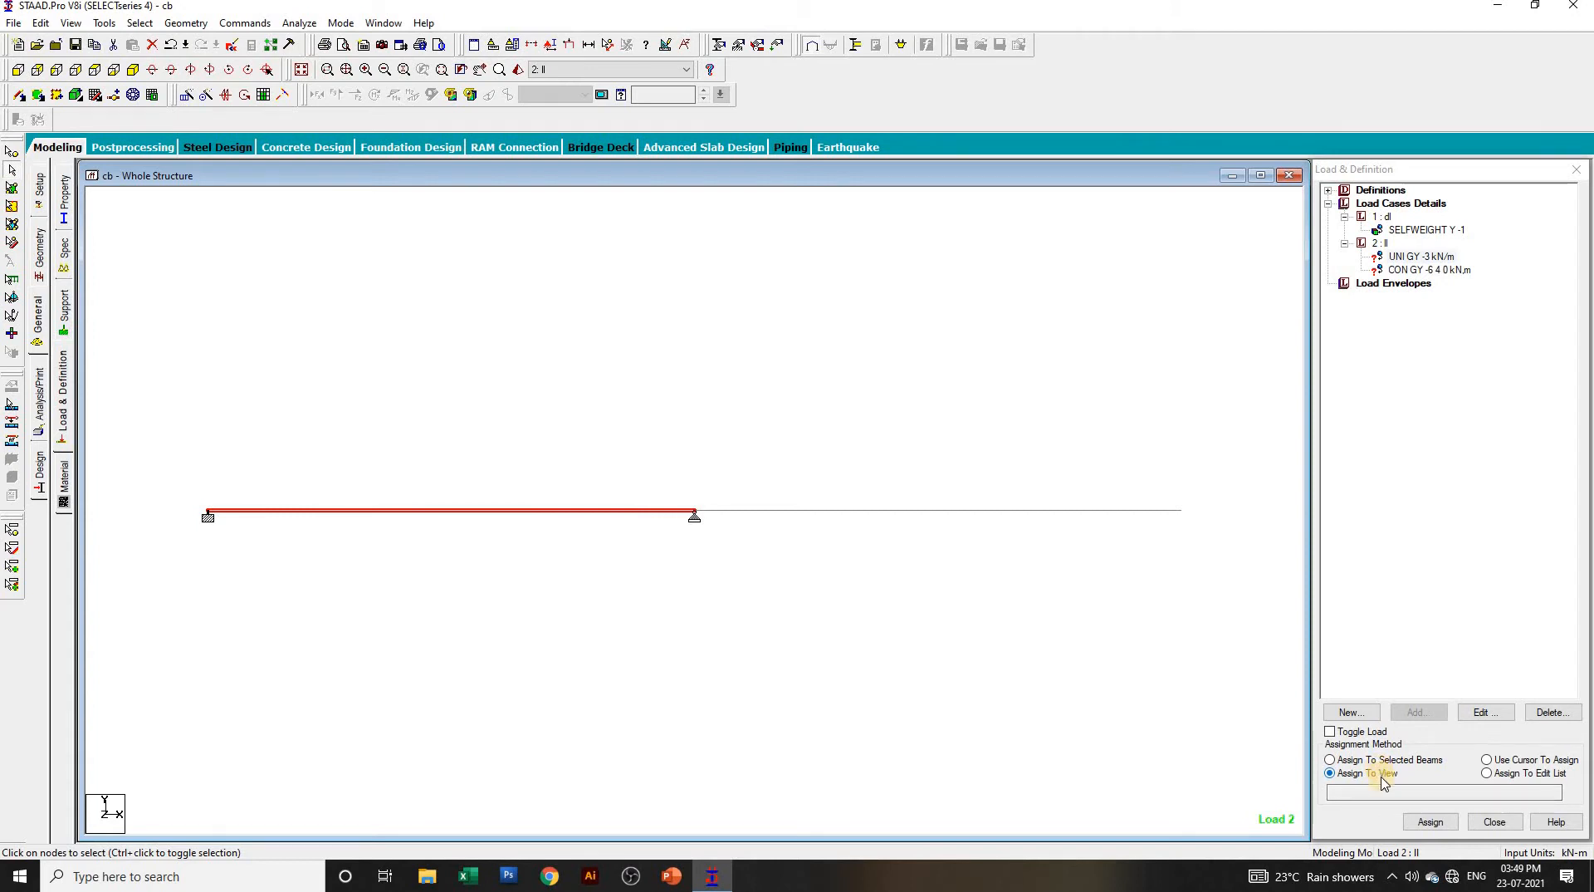
click(1399, 759)
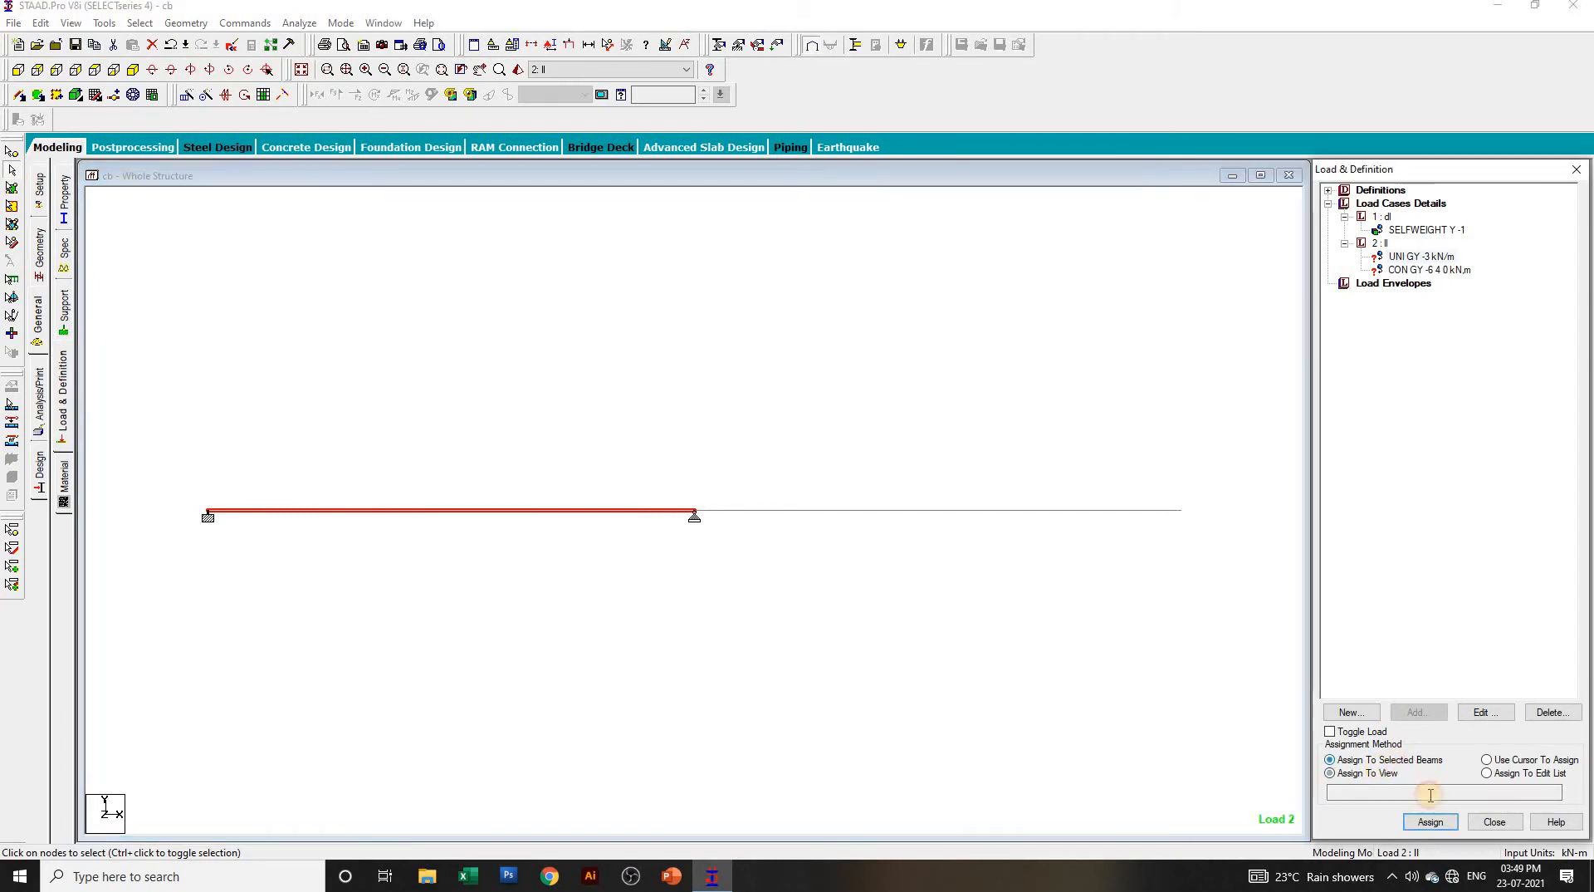
click(1429, 821)
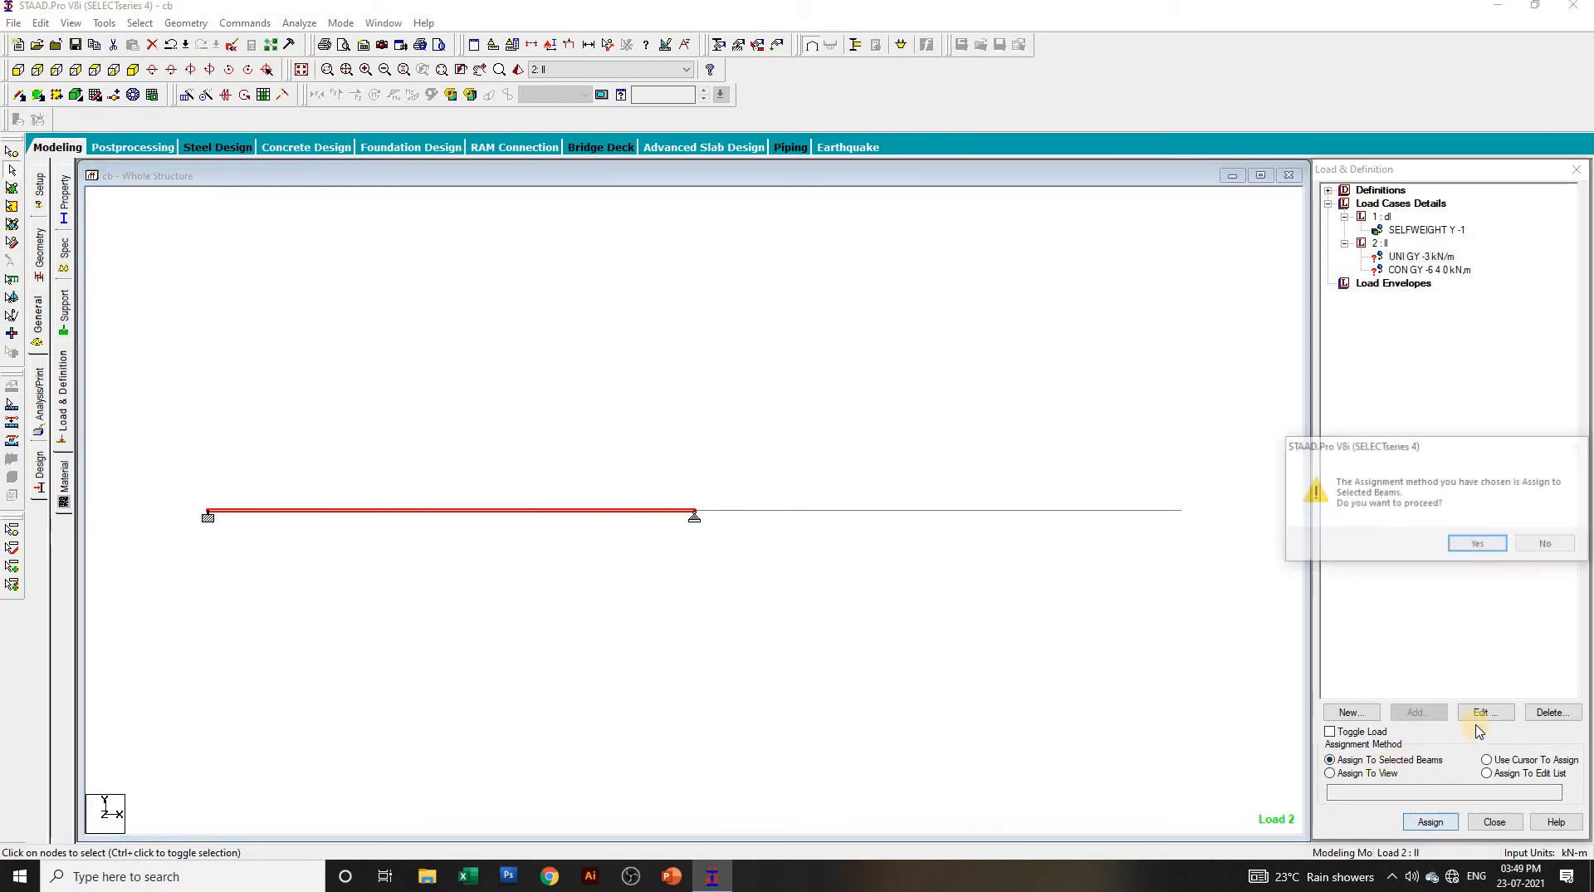
click(1482, 543)
Step: Assign the concentrated load to the overhanging beam beyond the pinned support and set its distance d1 to 2 m
click(1439, 271)
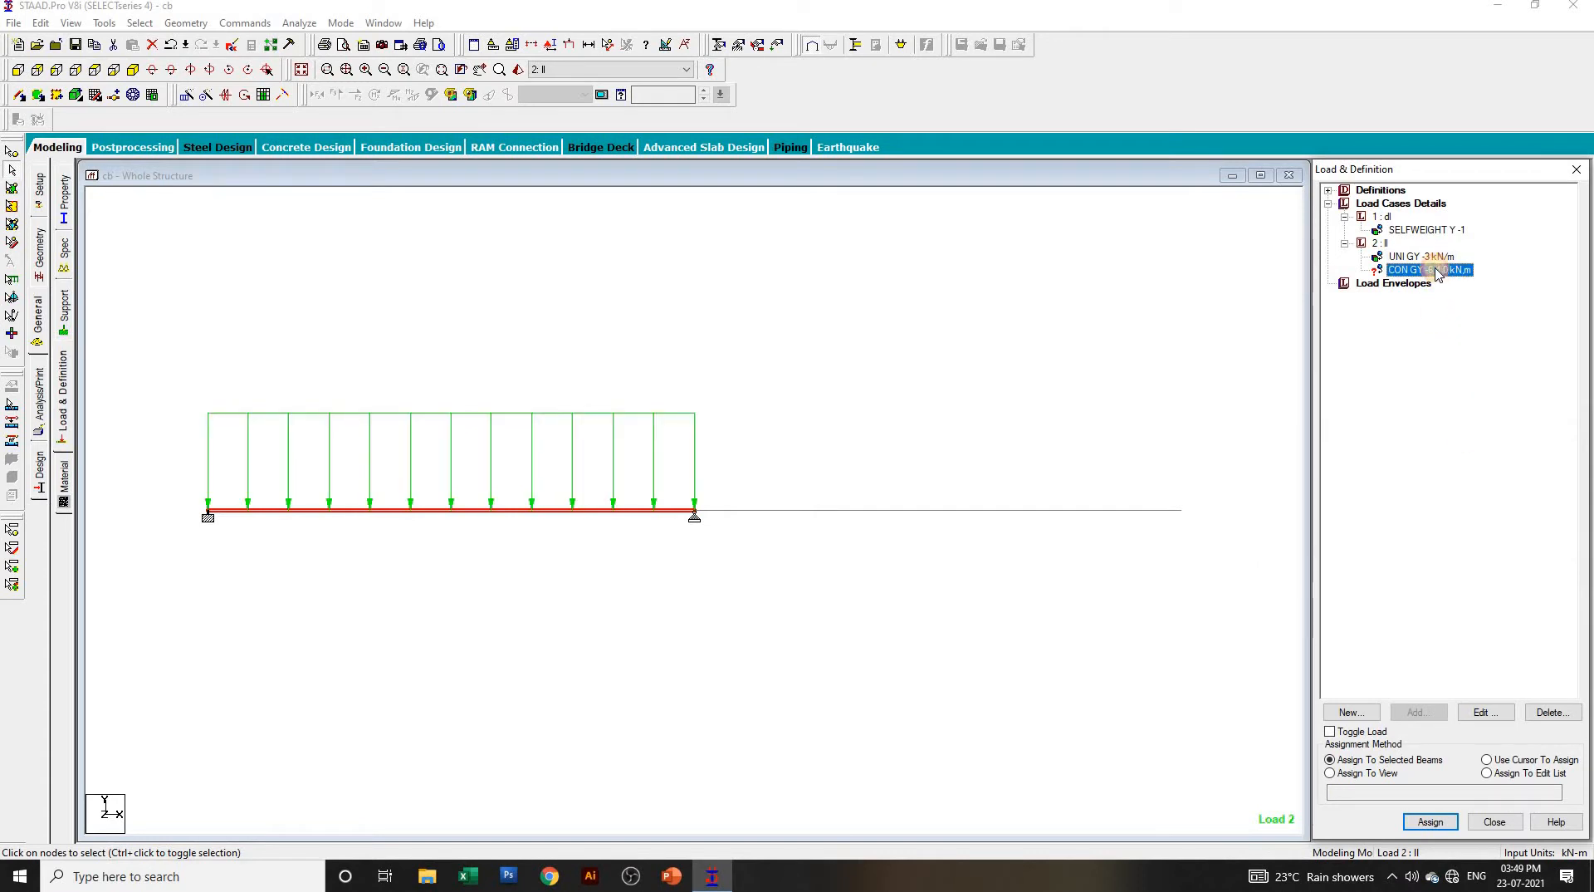
click(947, 510)
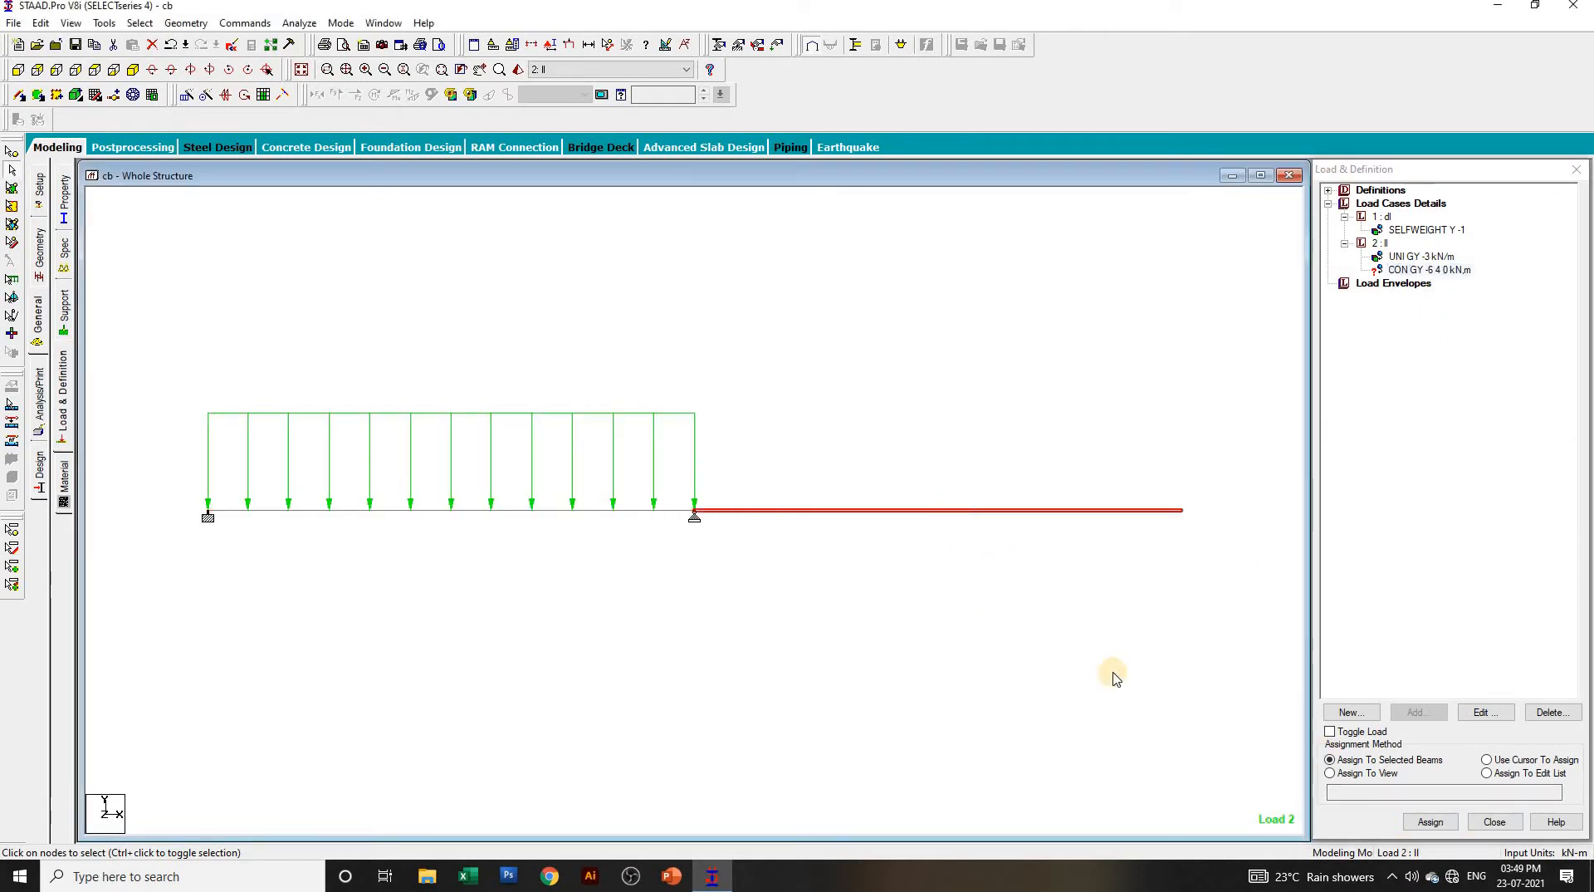
click(1426, 823)
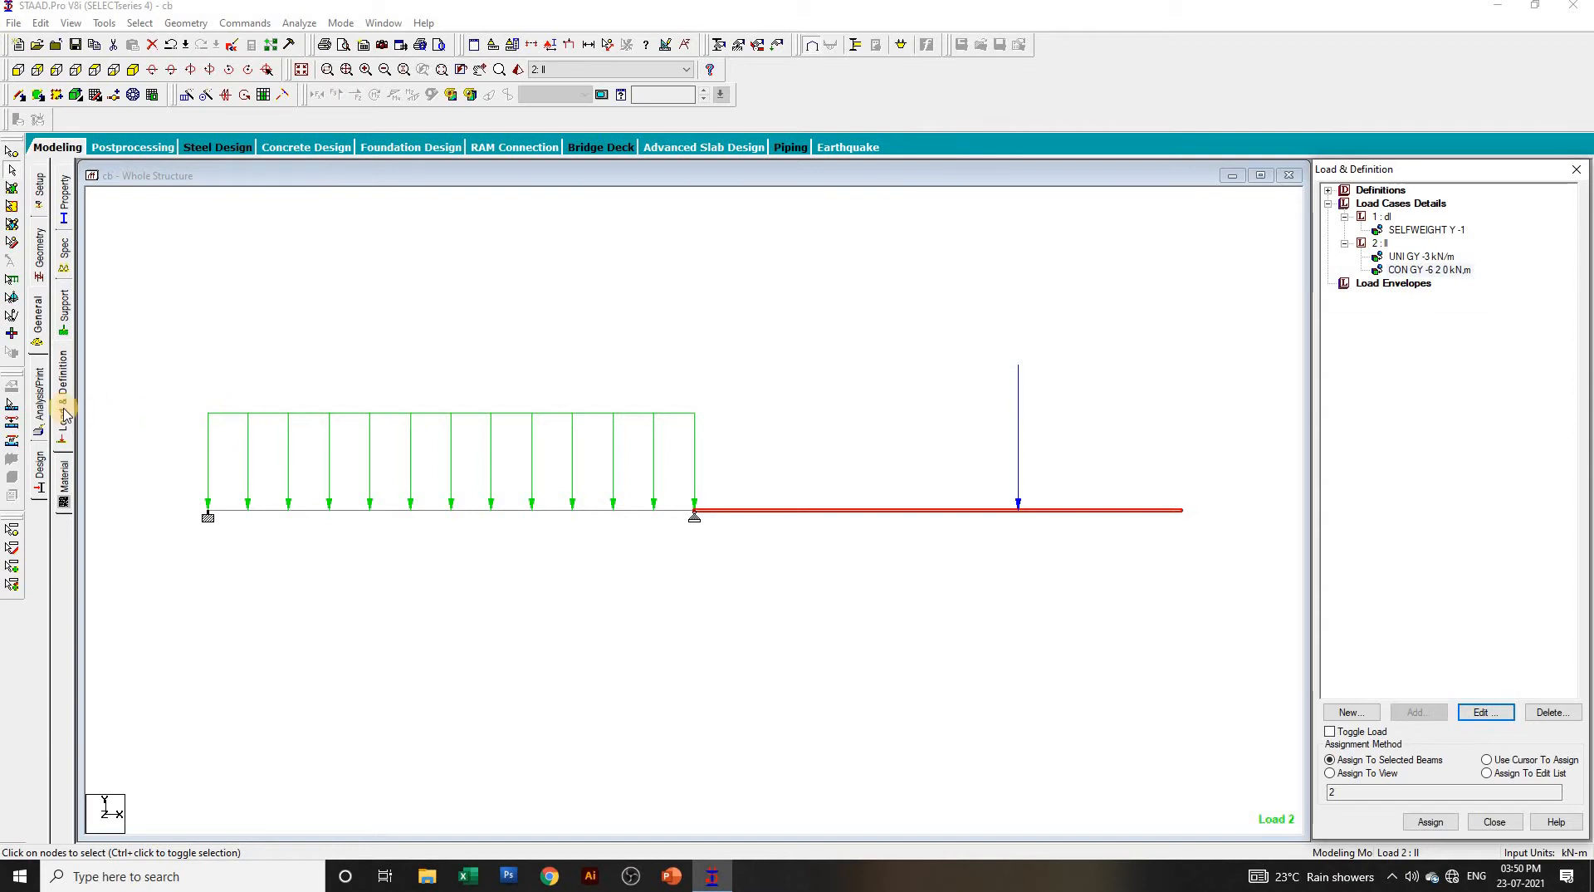
click(822, 630)
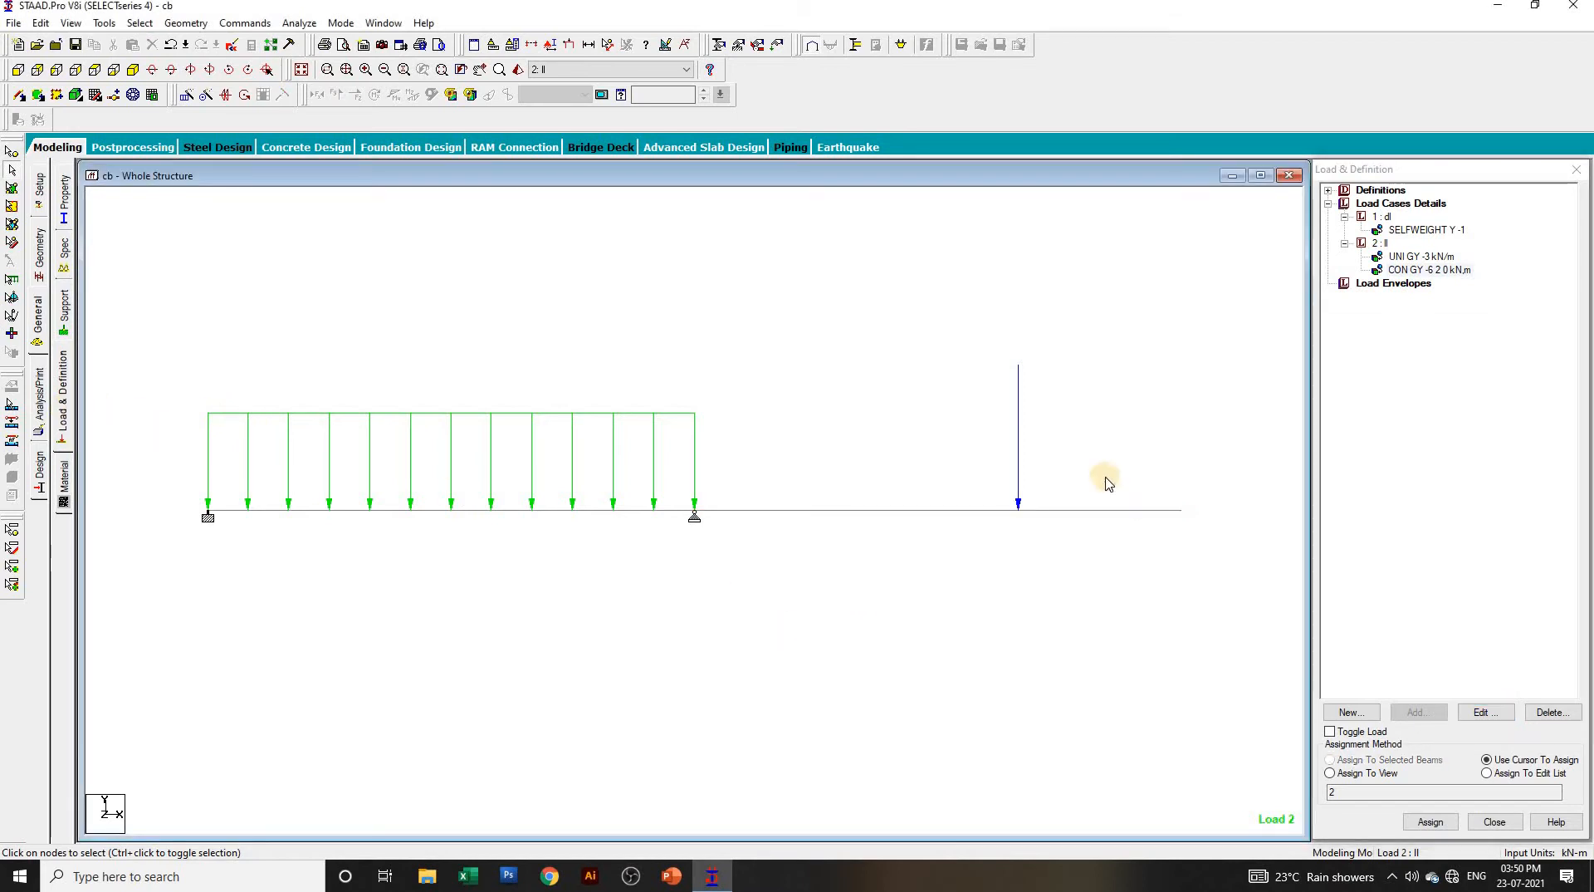
Step: Check the beam's material assignment and add a Perform Analysis command with the No Print option
click(65, 401)
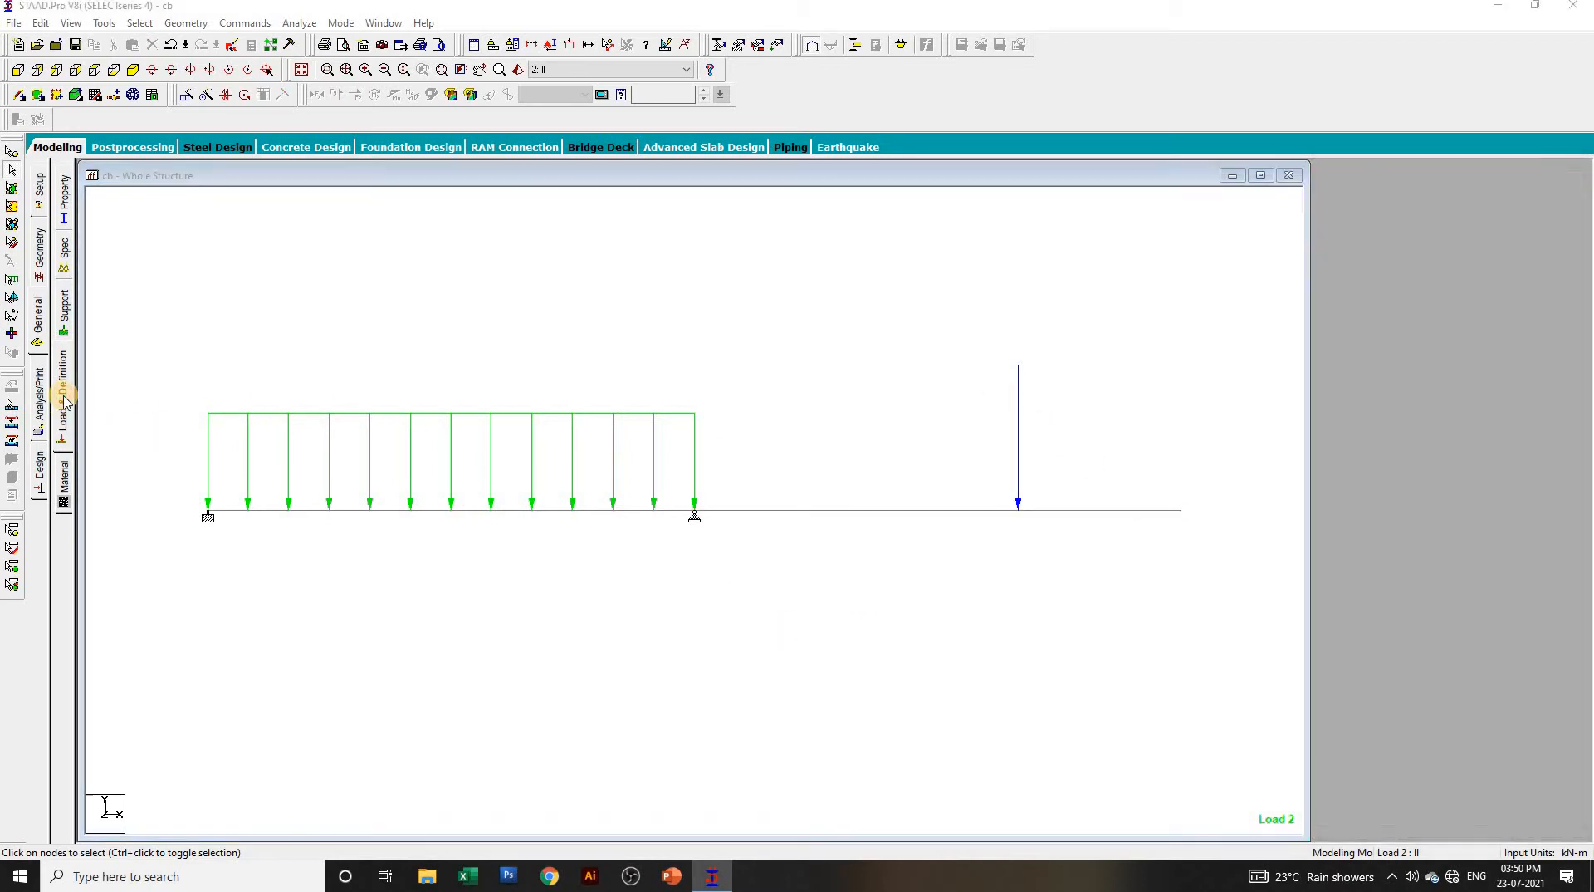
click(64, 477)
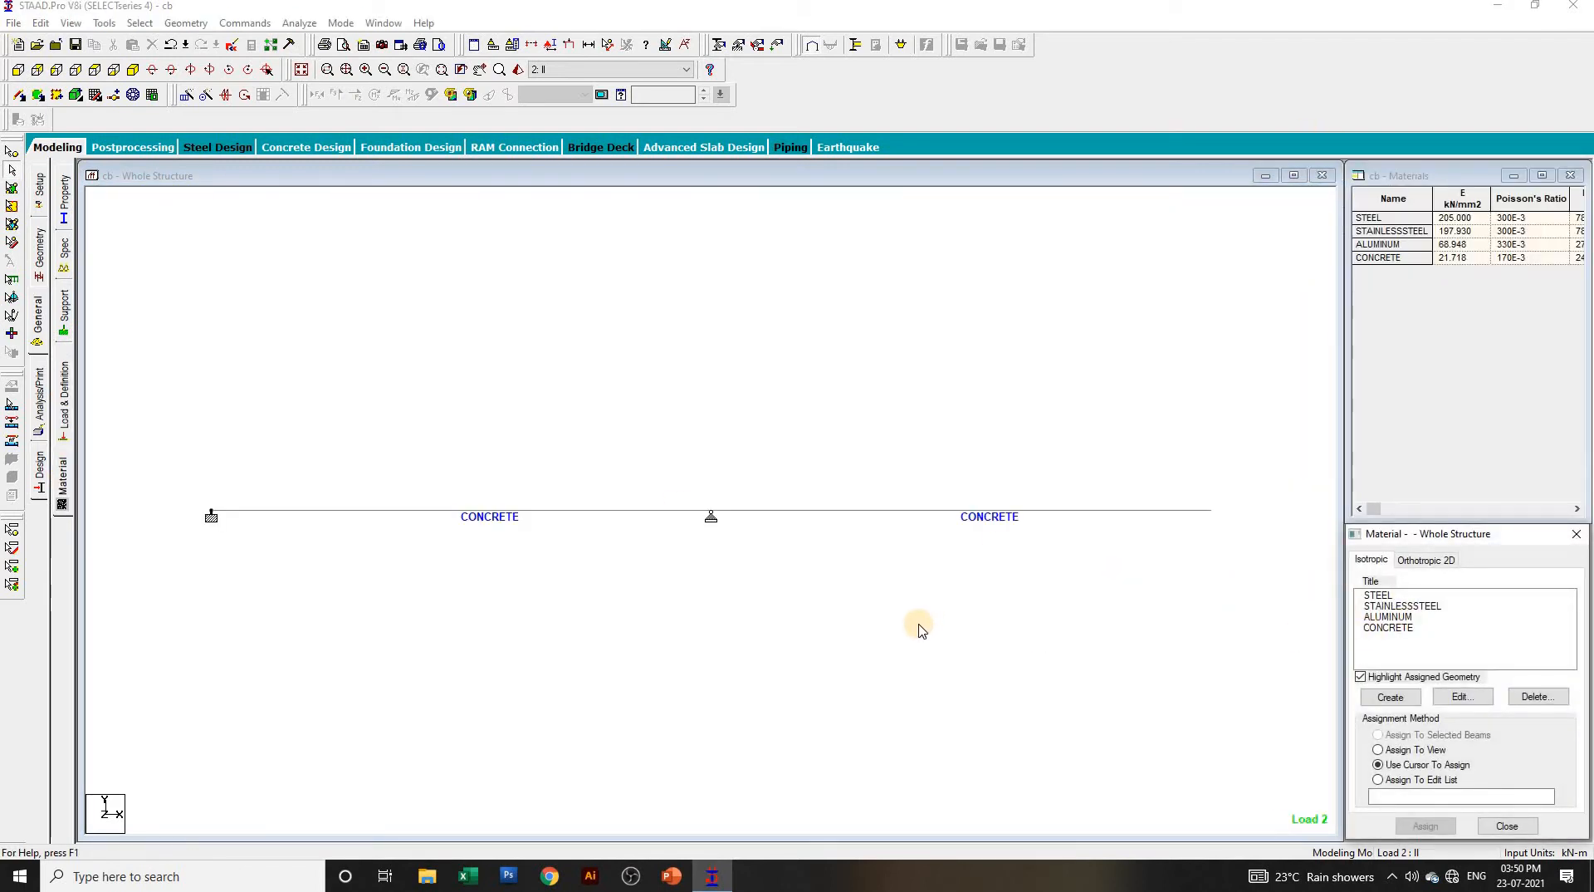
click(41, 409)
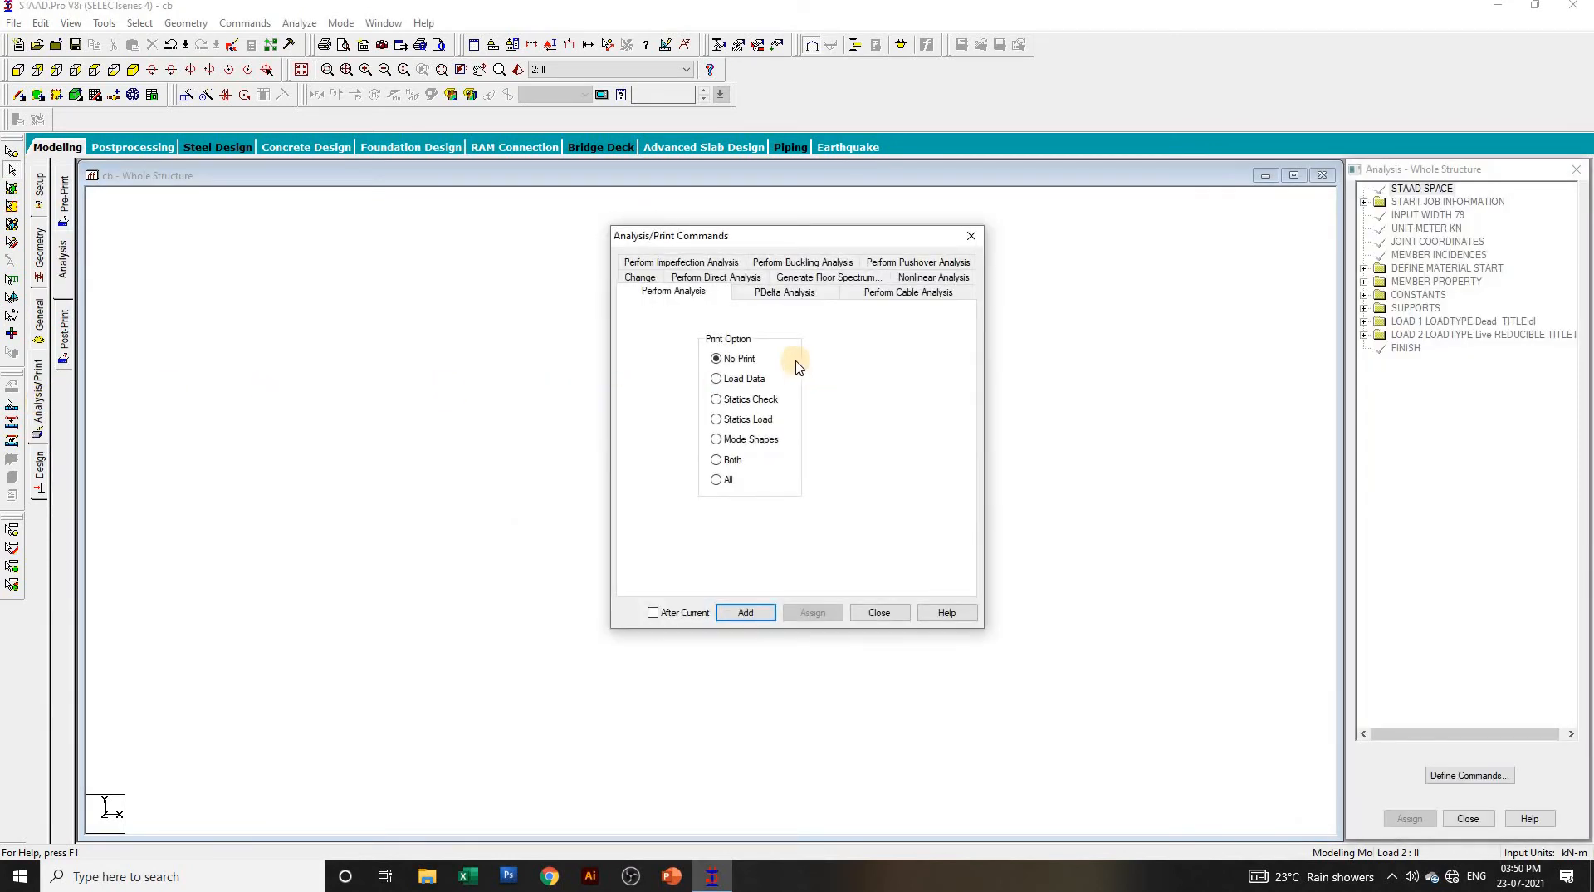
click(748, 612)
click(878, 611)
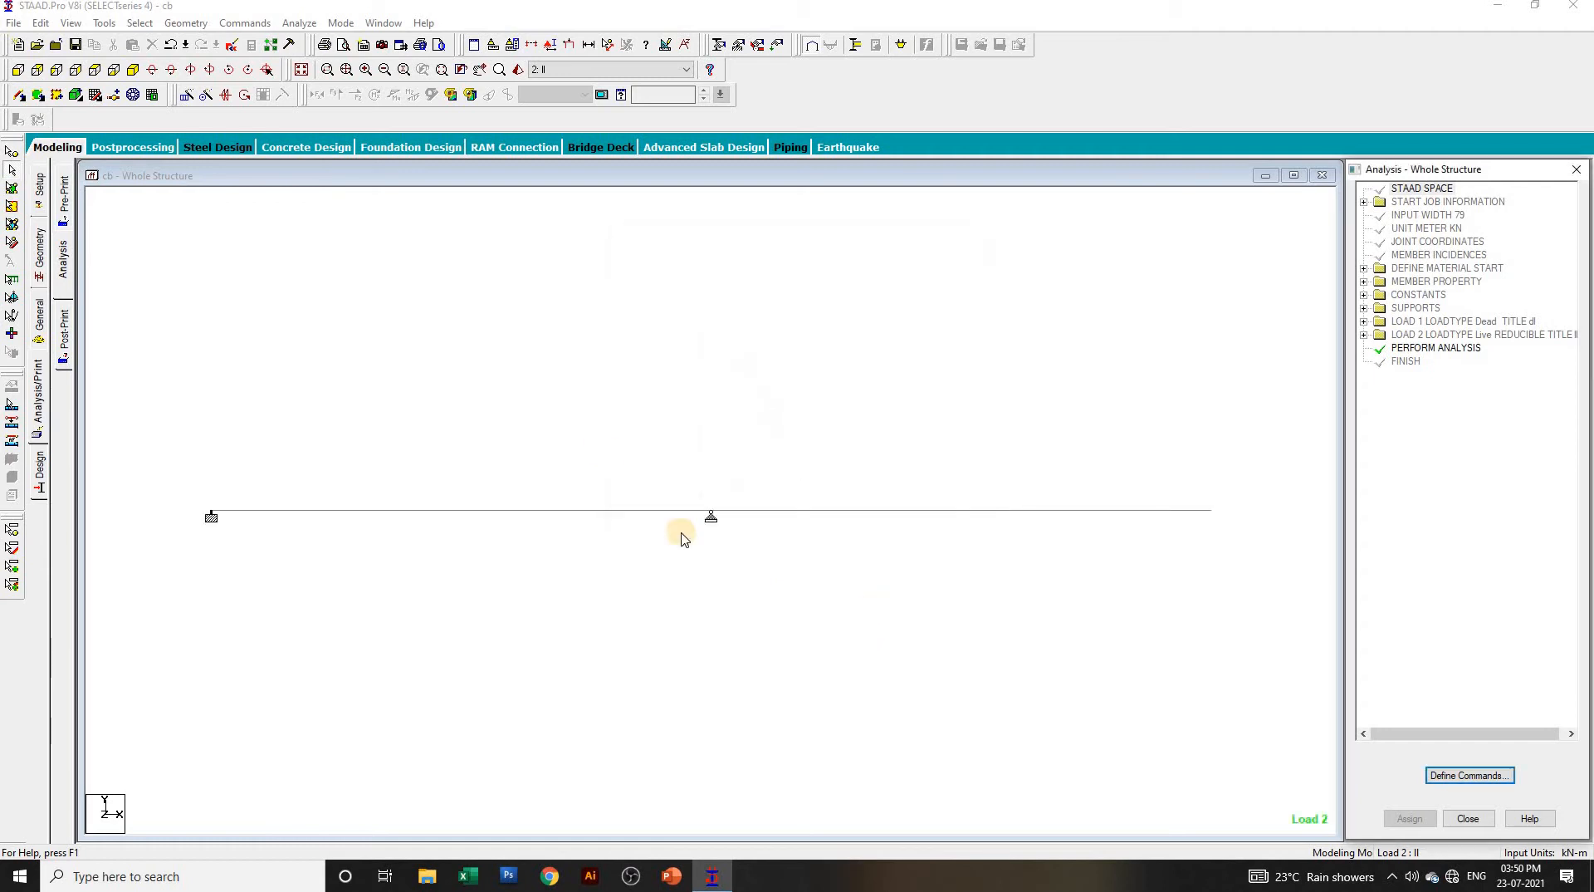
Step: Run the analysis, saving the modified structure
click(298, 23)
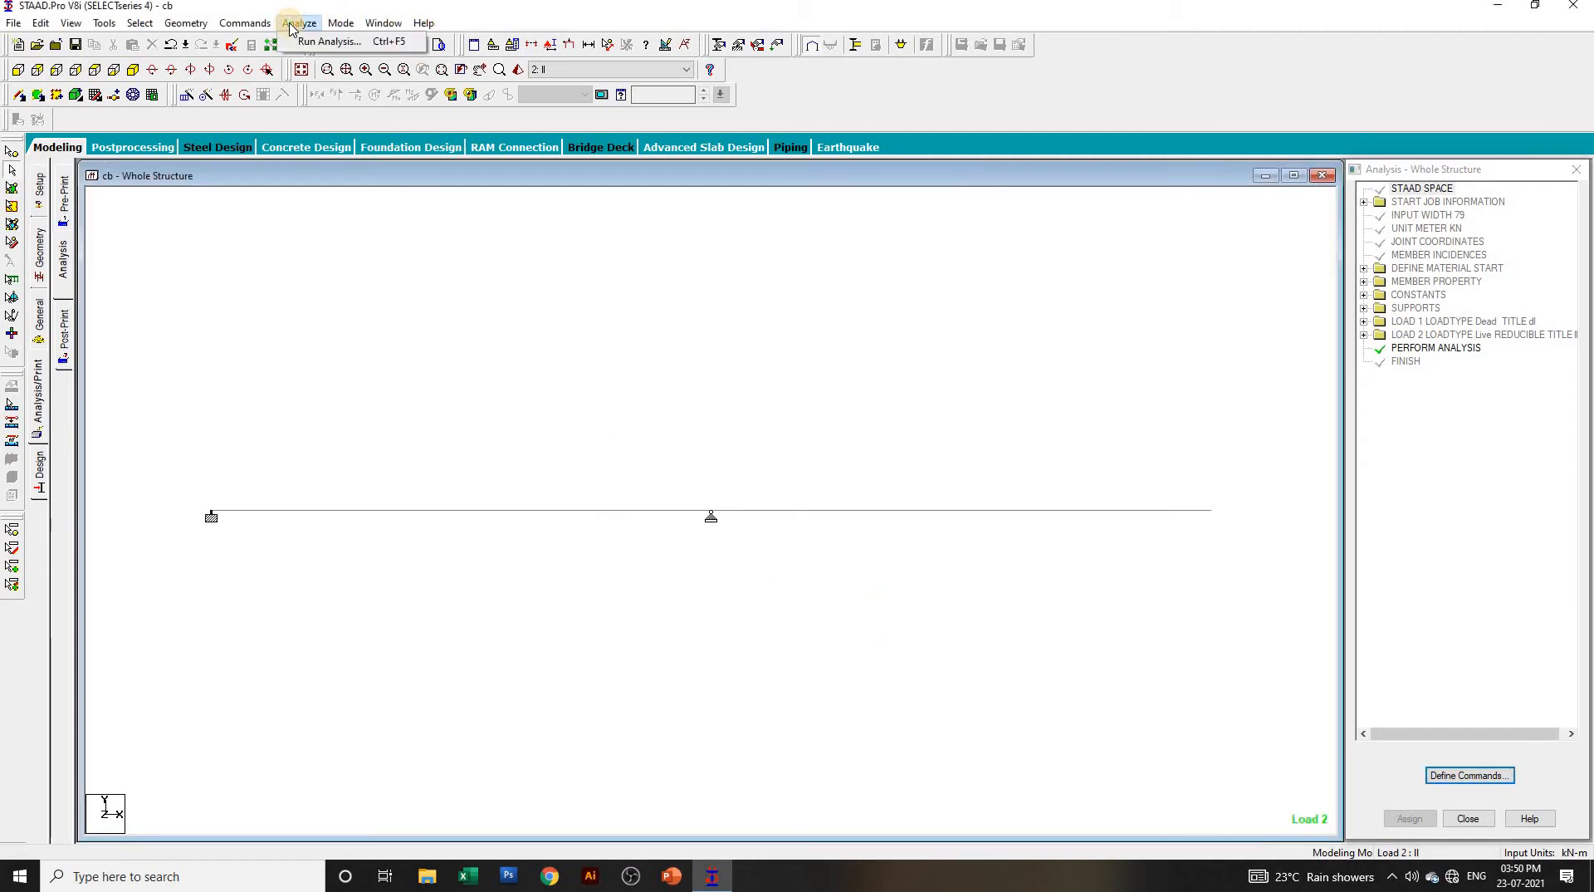
click(316, 42)
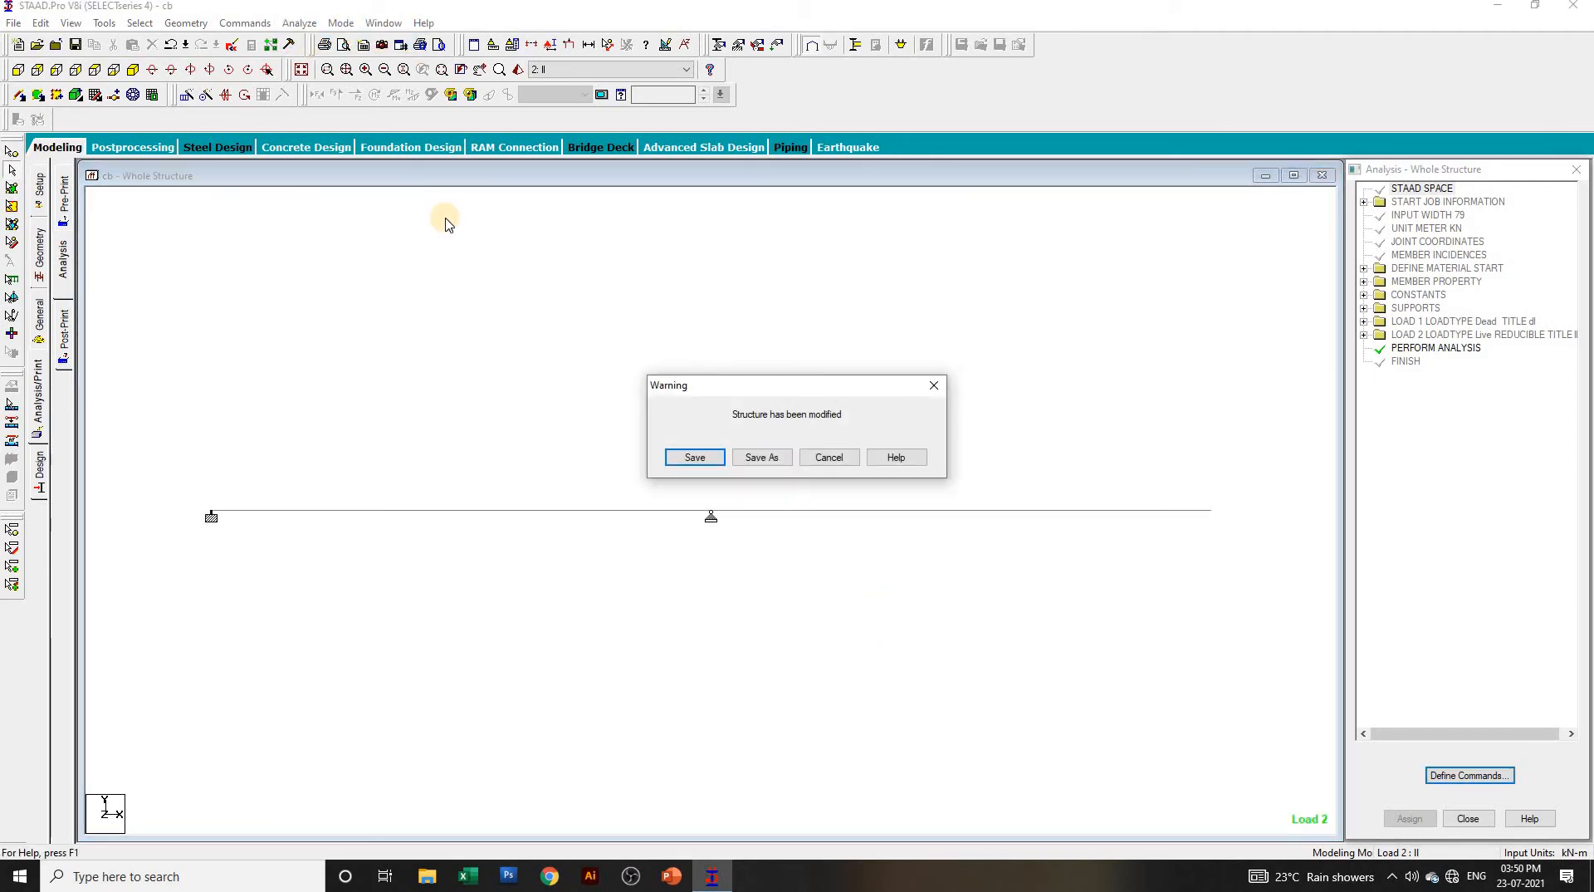
click(698, 457)
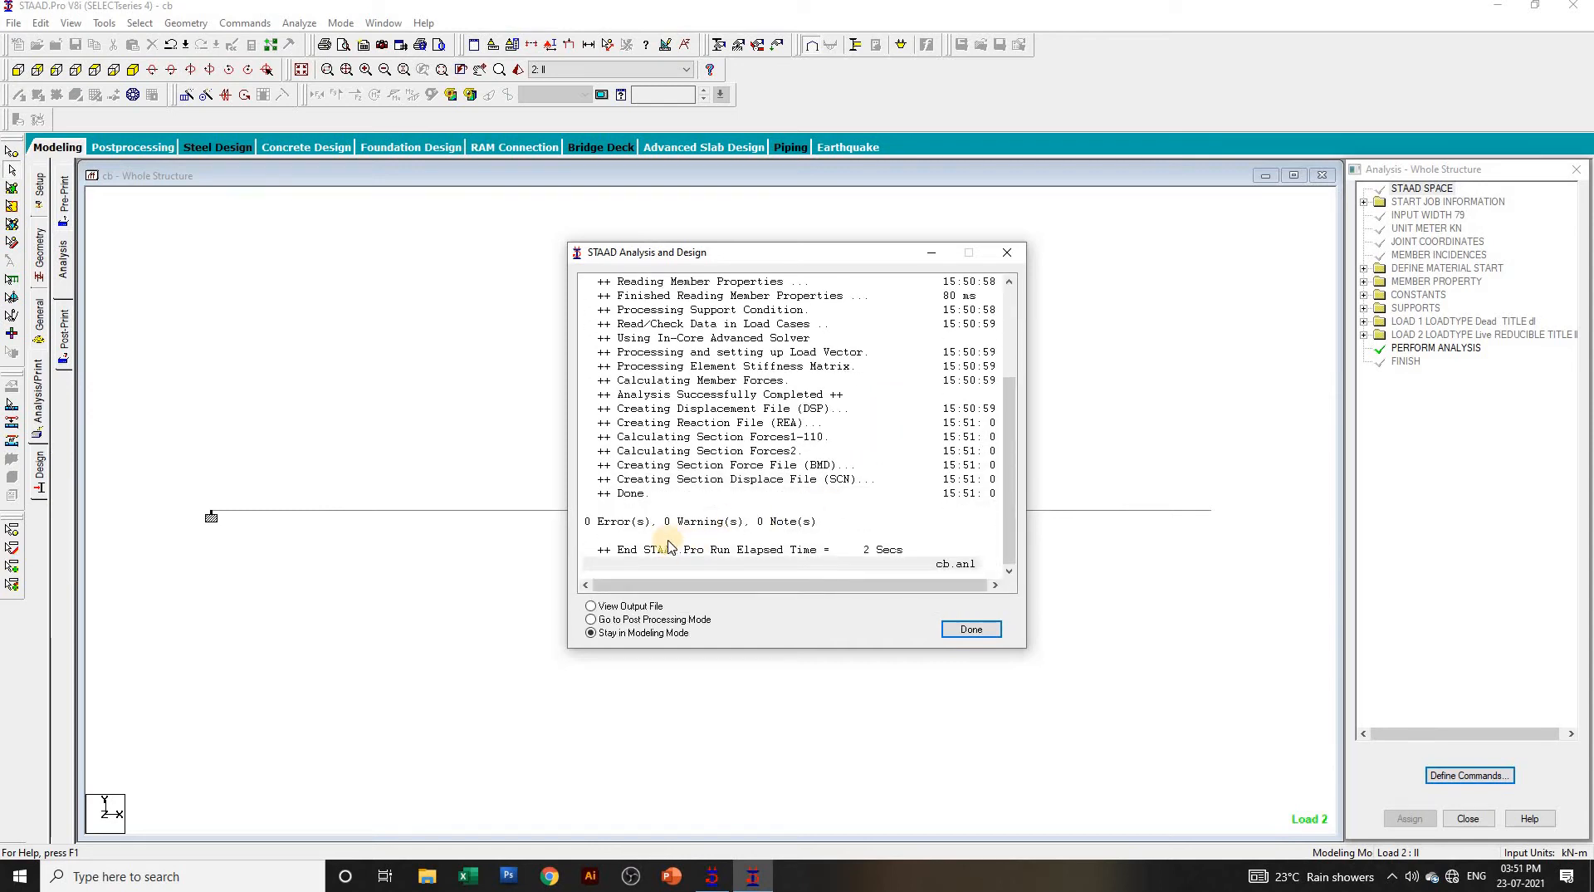
Step: Go to post-processing mode with load cases dl and ll selected for the results
click(655, 620)
click(973, 629)
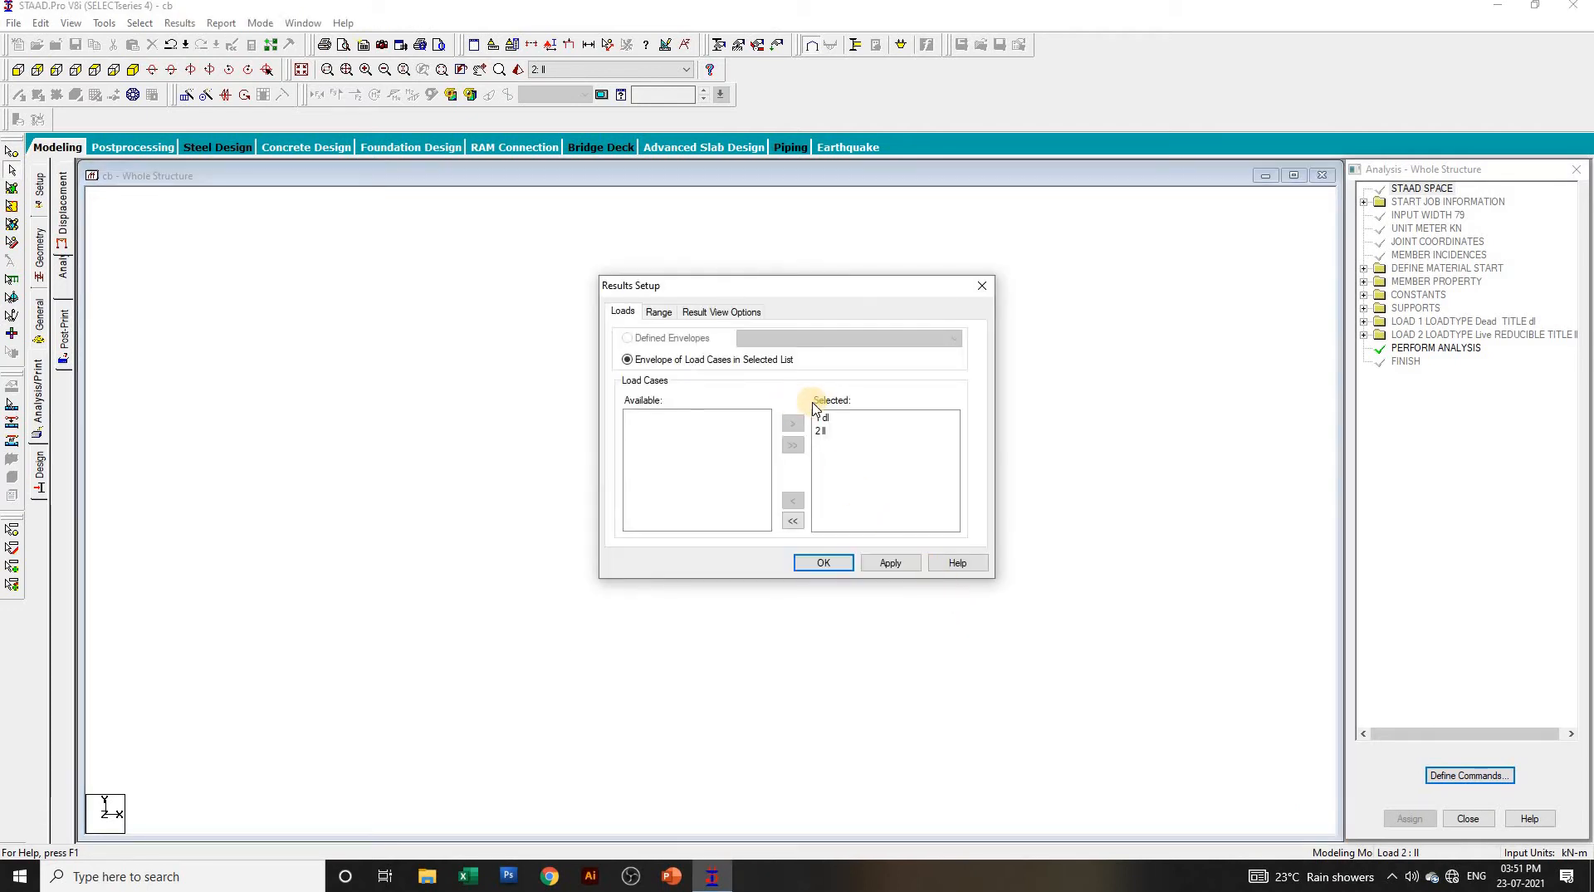
drag(826, 421, 824, 430)
click(895, 562)
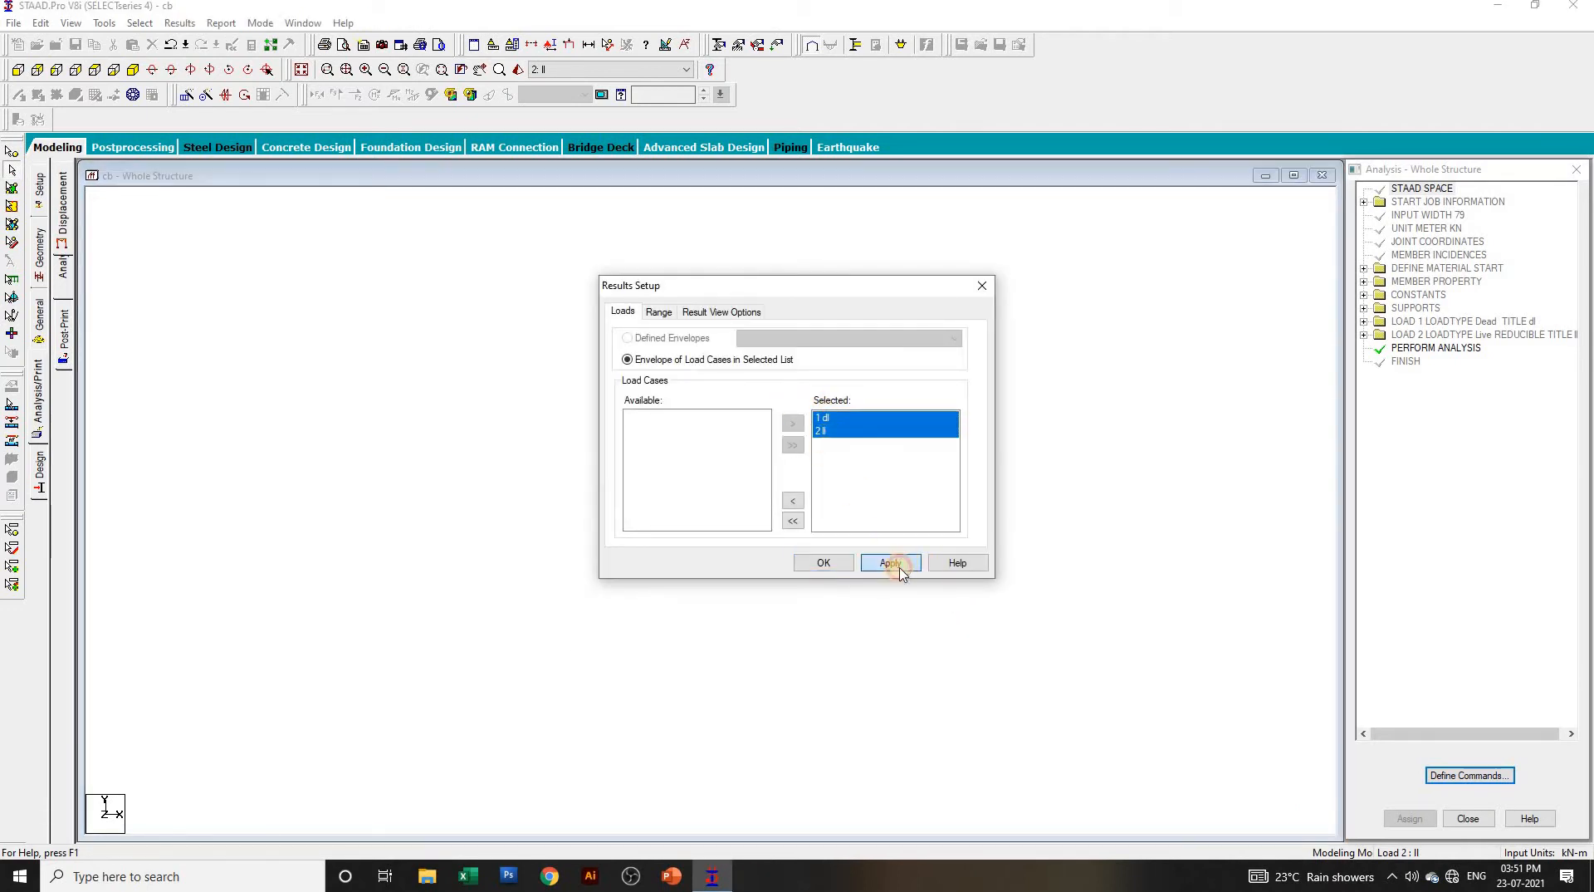
click(822, 563)
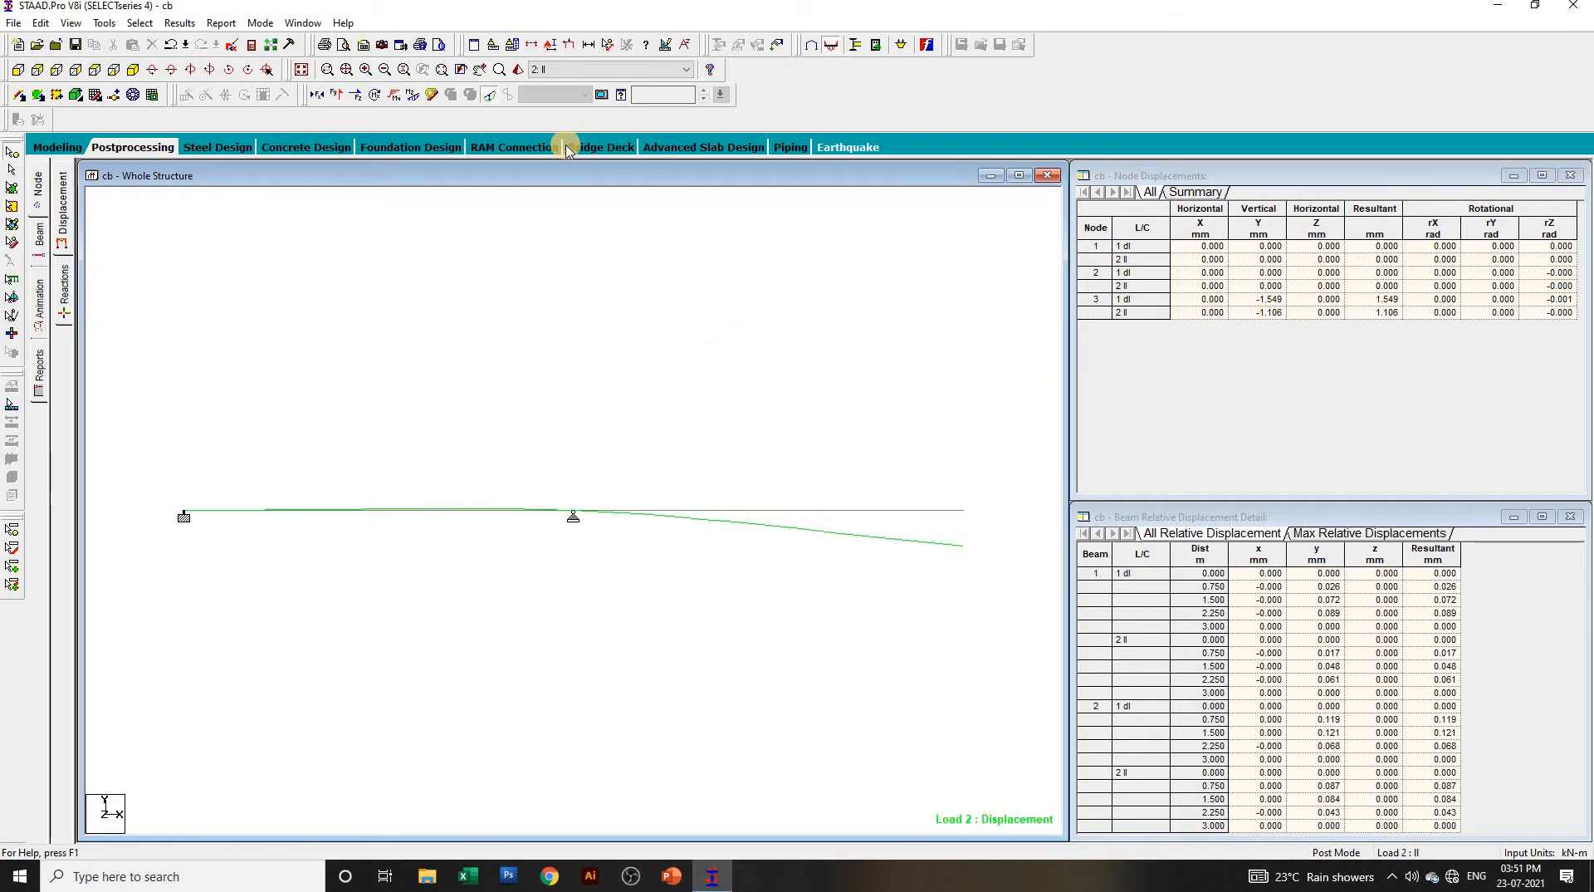
Step: Show the beam force results and replace the Bending Z diagram with the Shear Y diagram
click(40, 240)
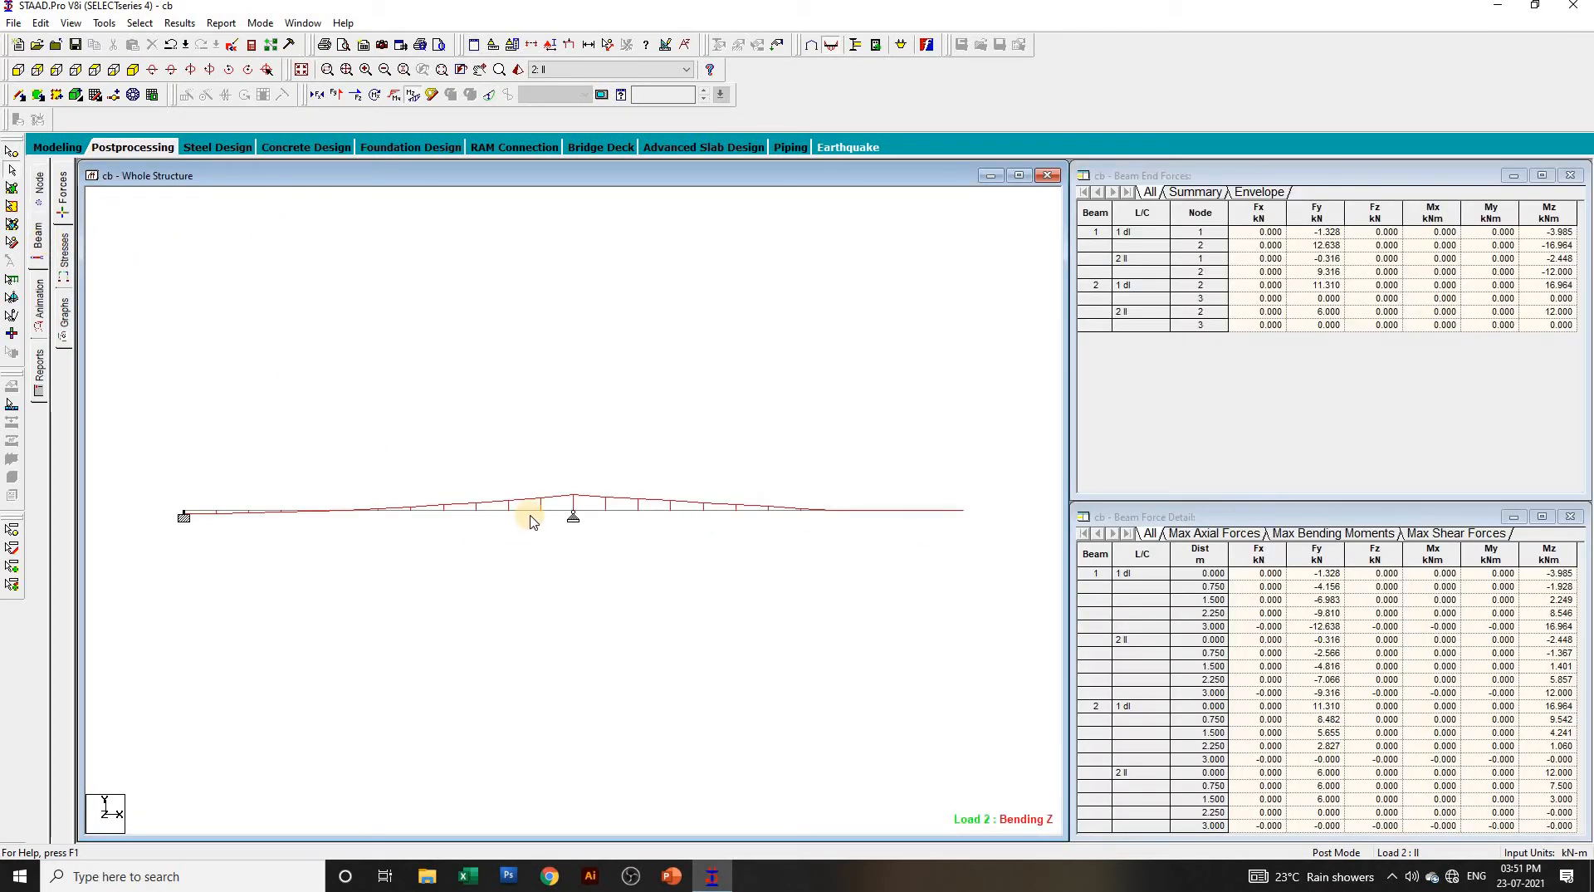
click(531, 513)
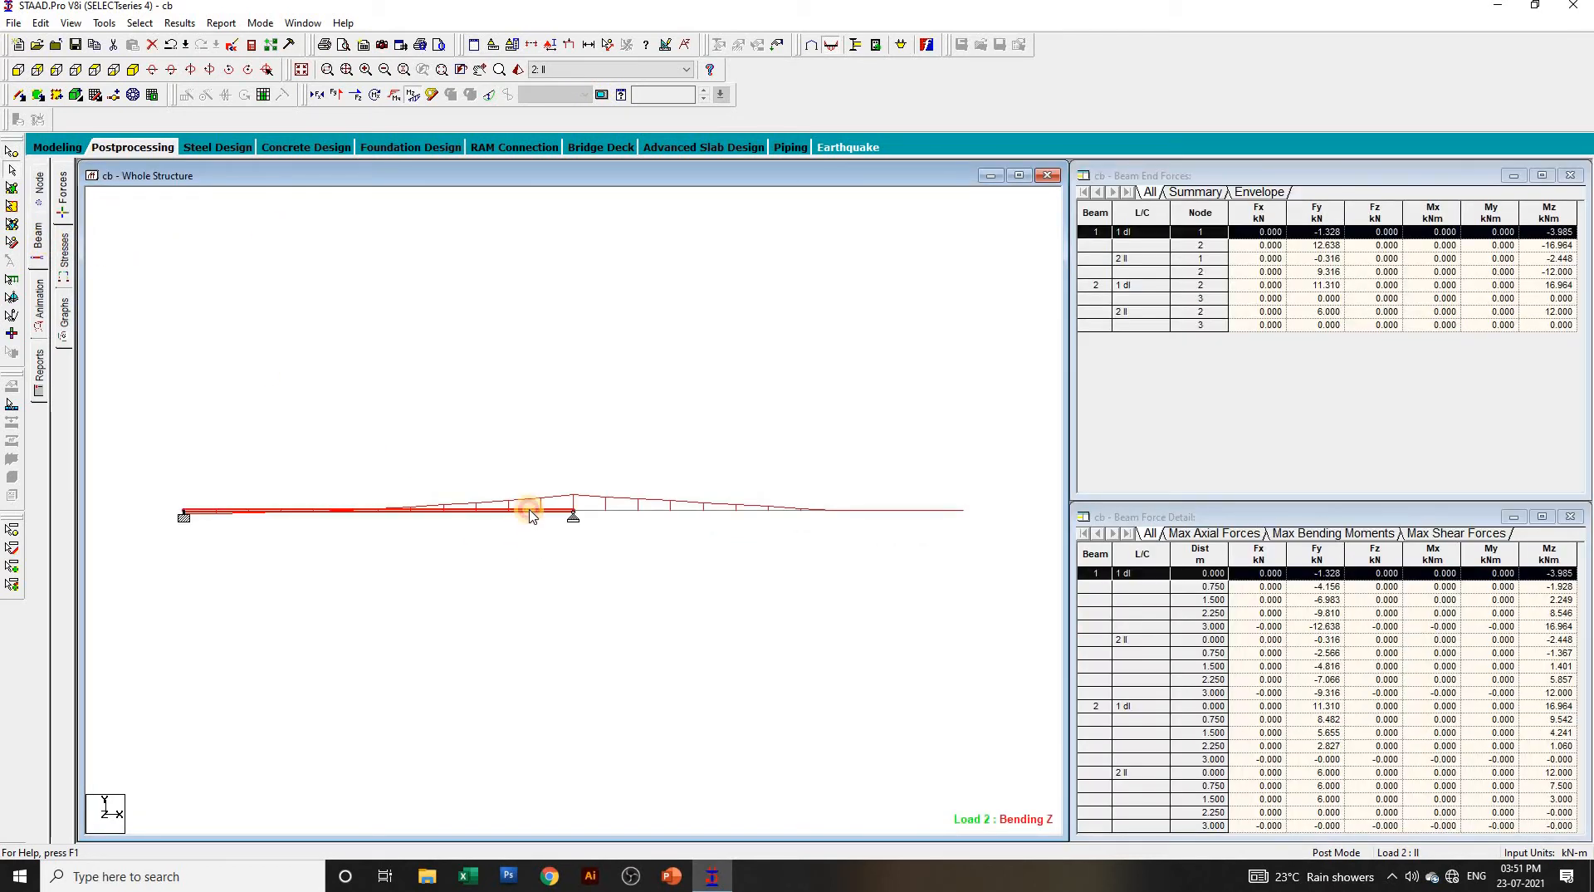
click(414, 97)
click(336, 95)
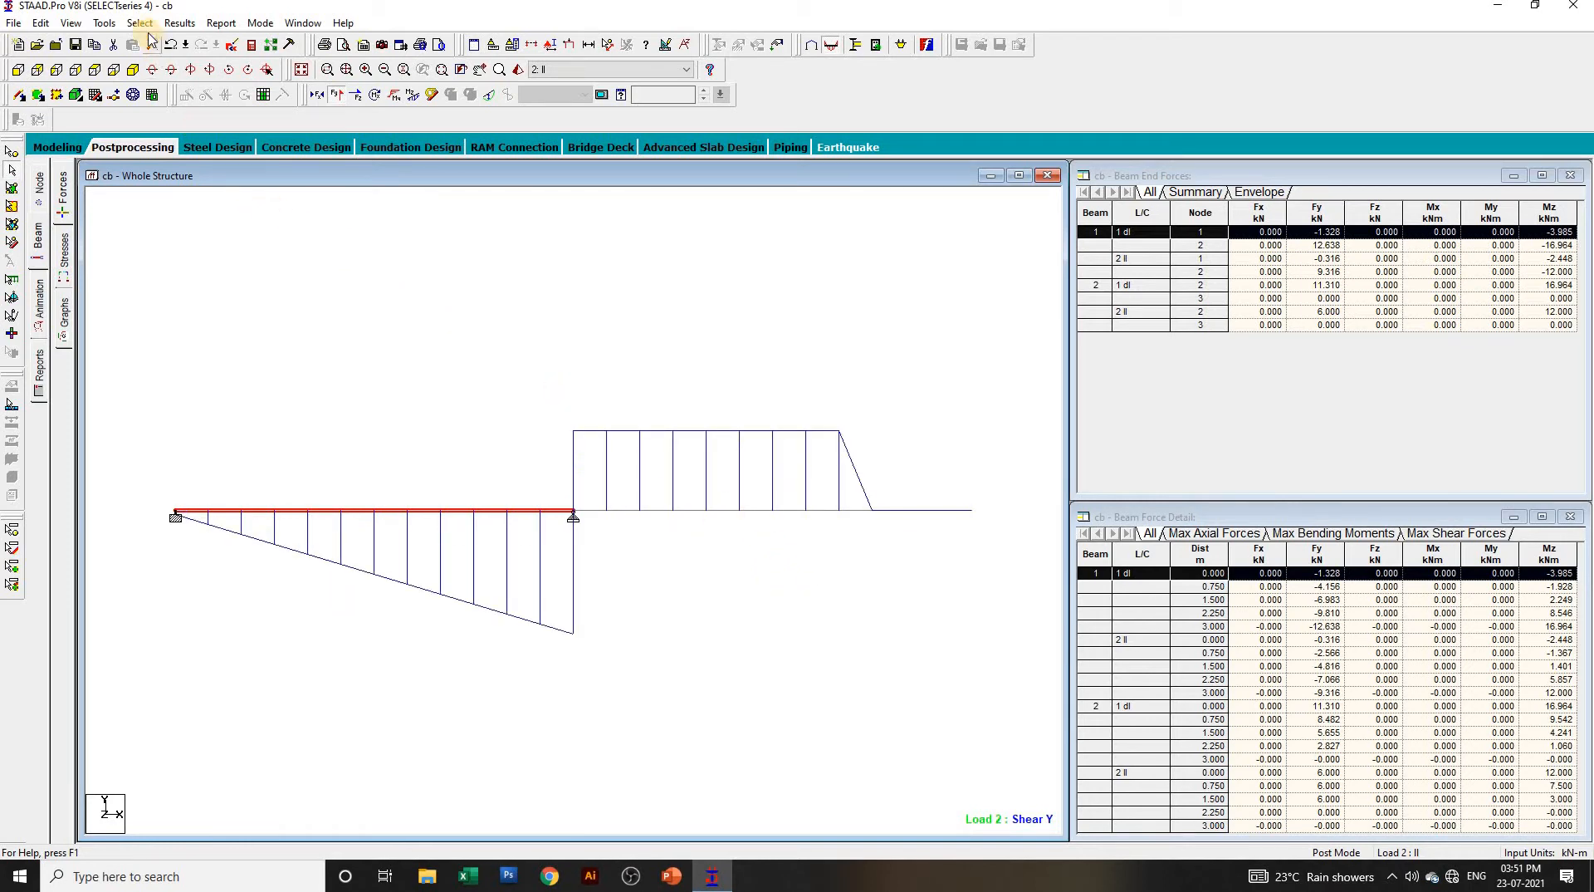
Step: Set the beam result annotations to include shear at the ends, maximum and mid point
click(191, 25)
click(328, 268)
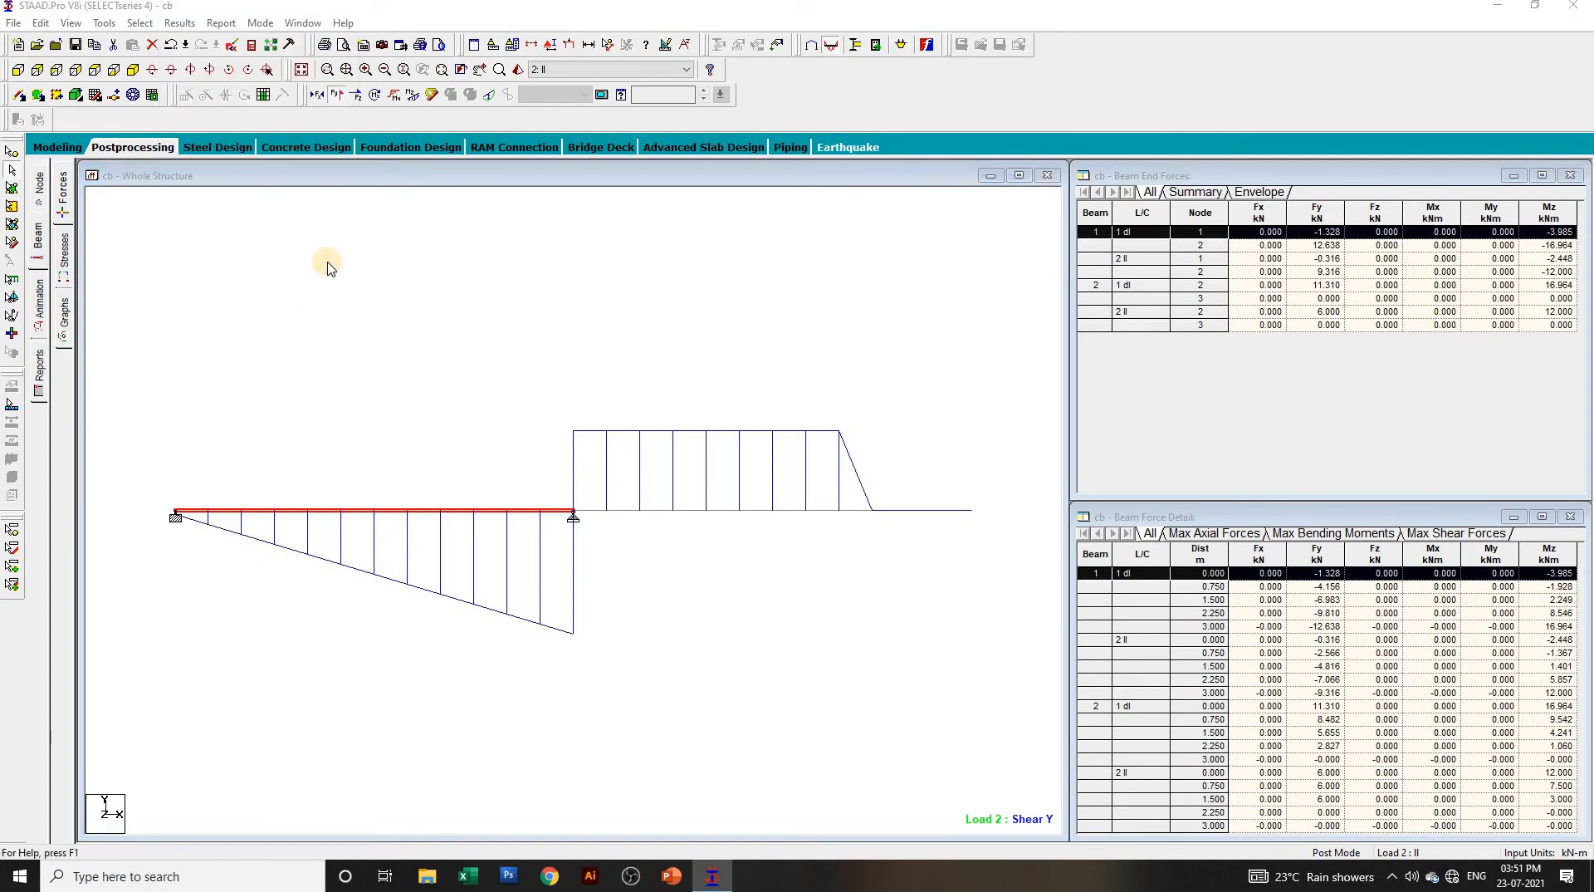
click(734, 311)
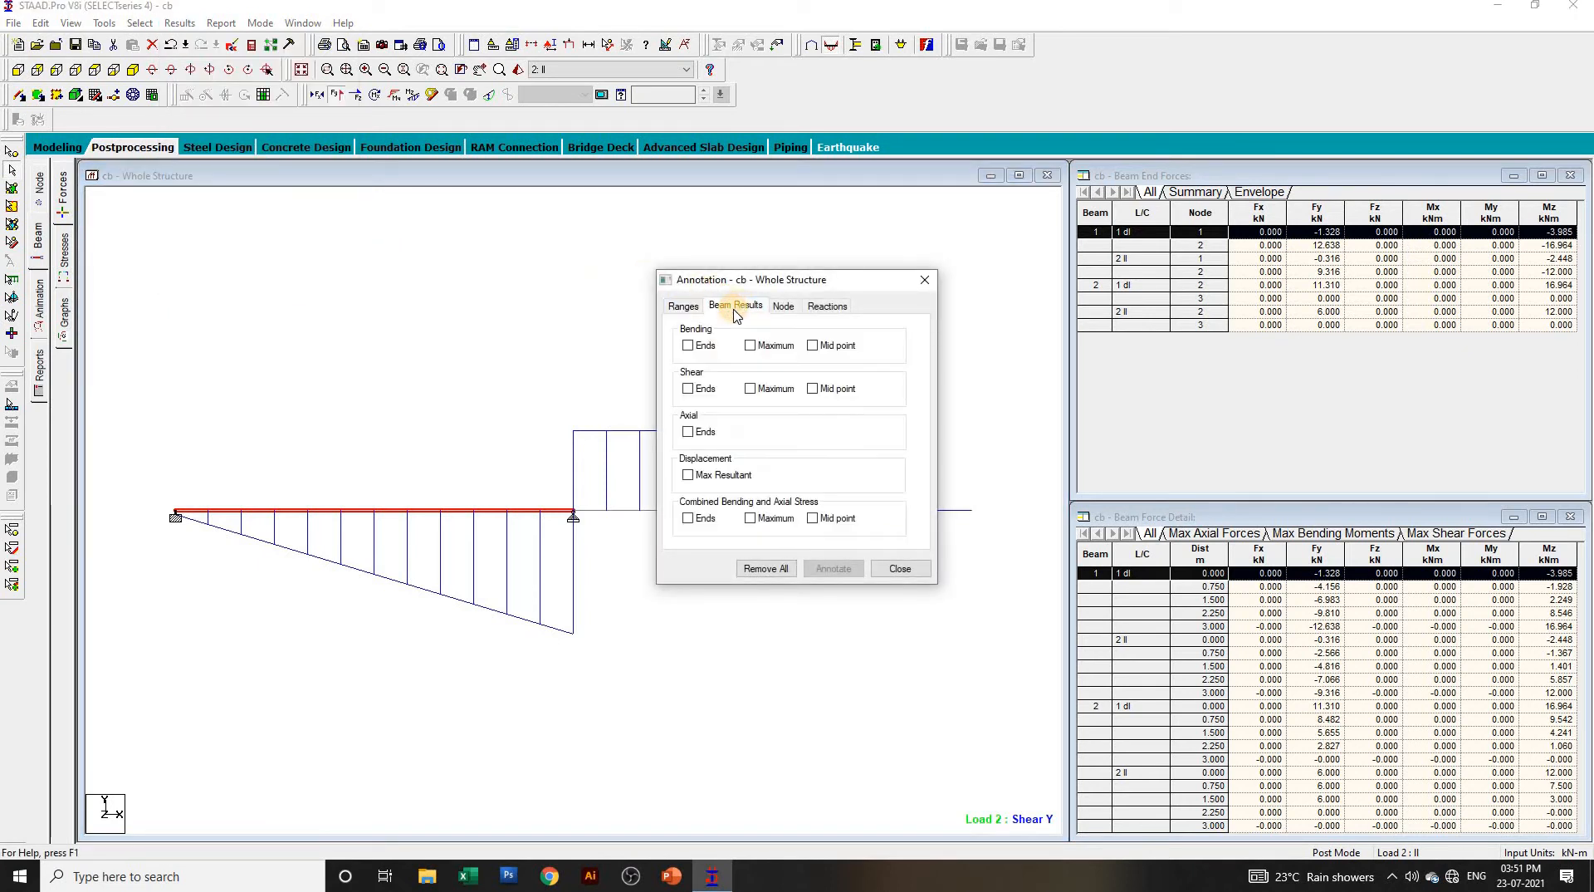
click(693, 390)
click(751, 389)
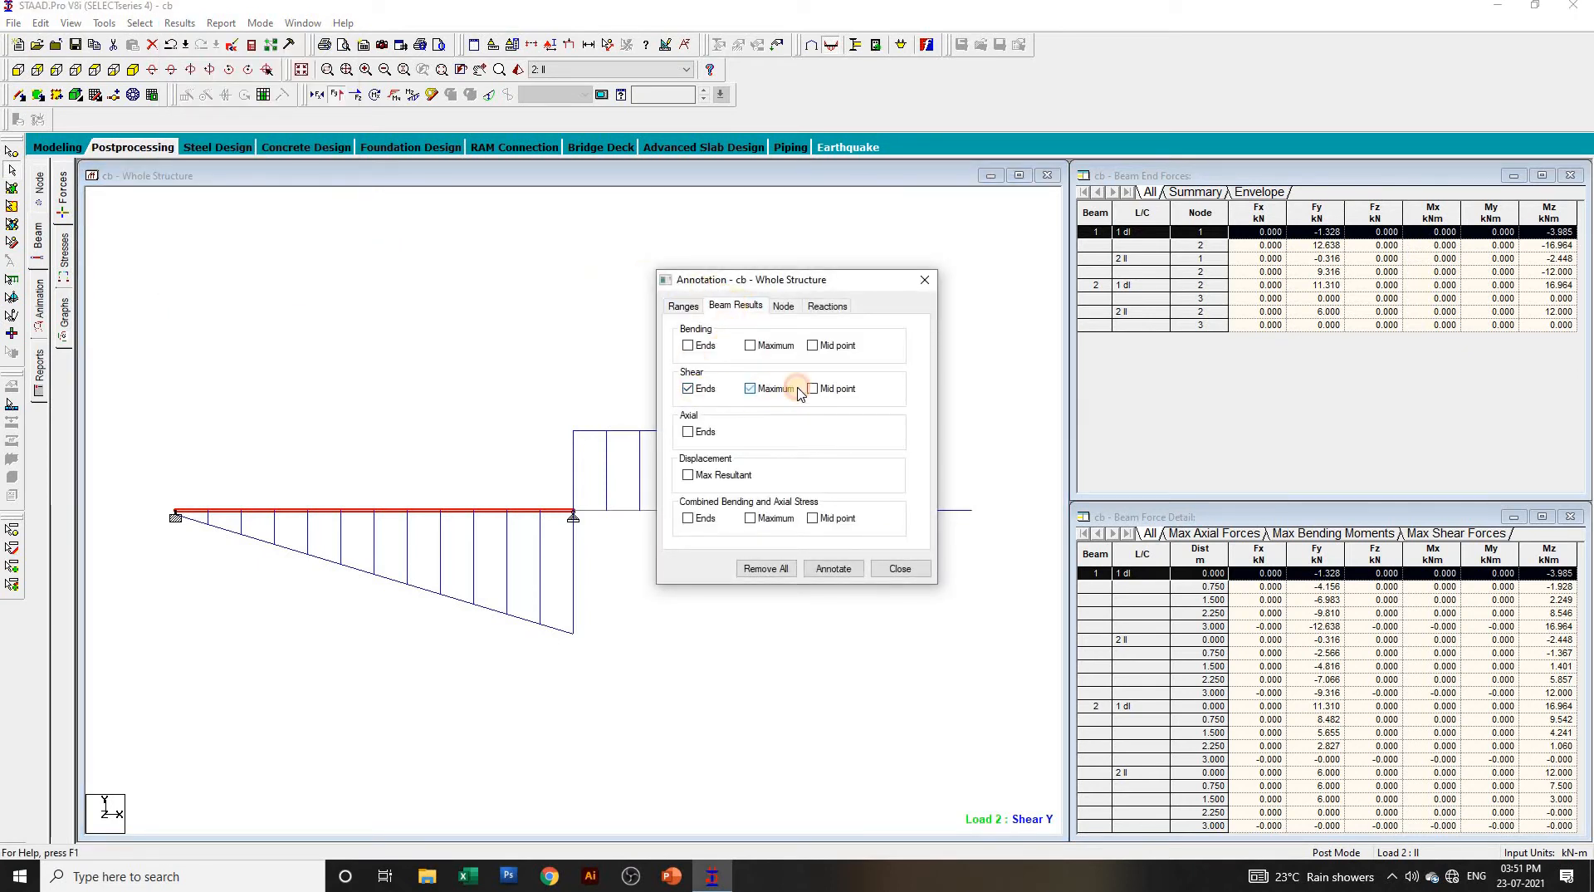
click(839, 390)
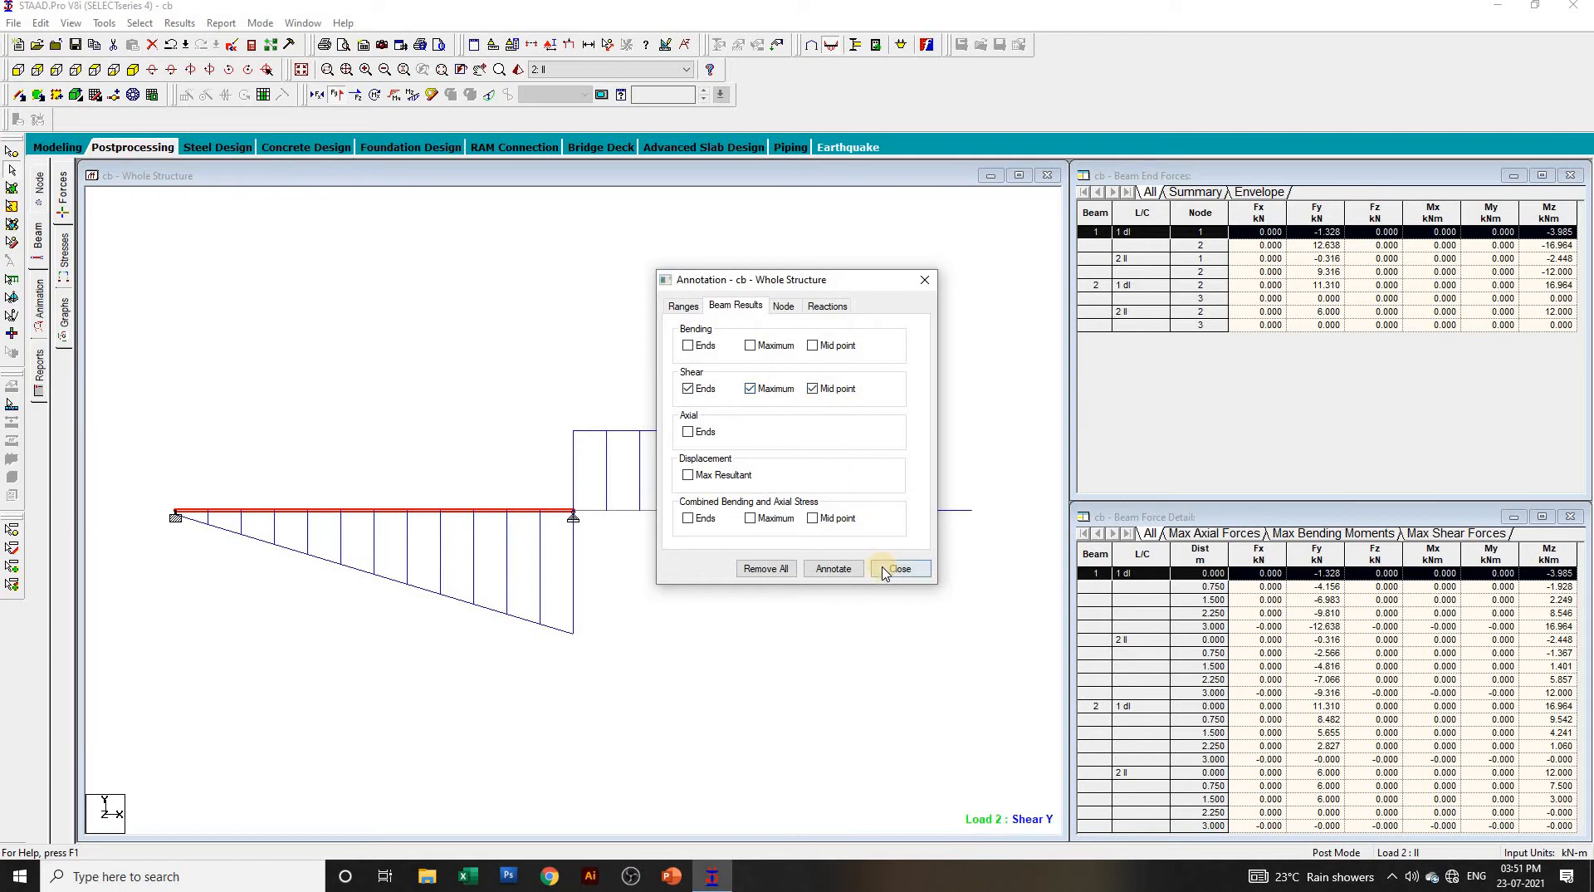
Step: Annotate bending at the ends, maximum and mid point as well, and display the Bending Z diagram instead of Shear Y
click(703, 350)
click(767, 346)
click(837, 346)
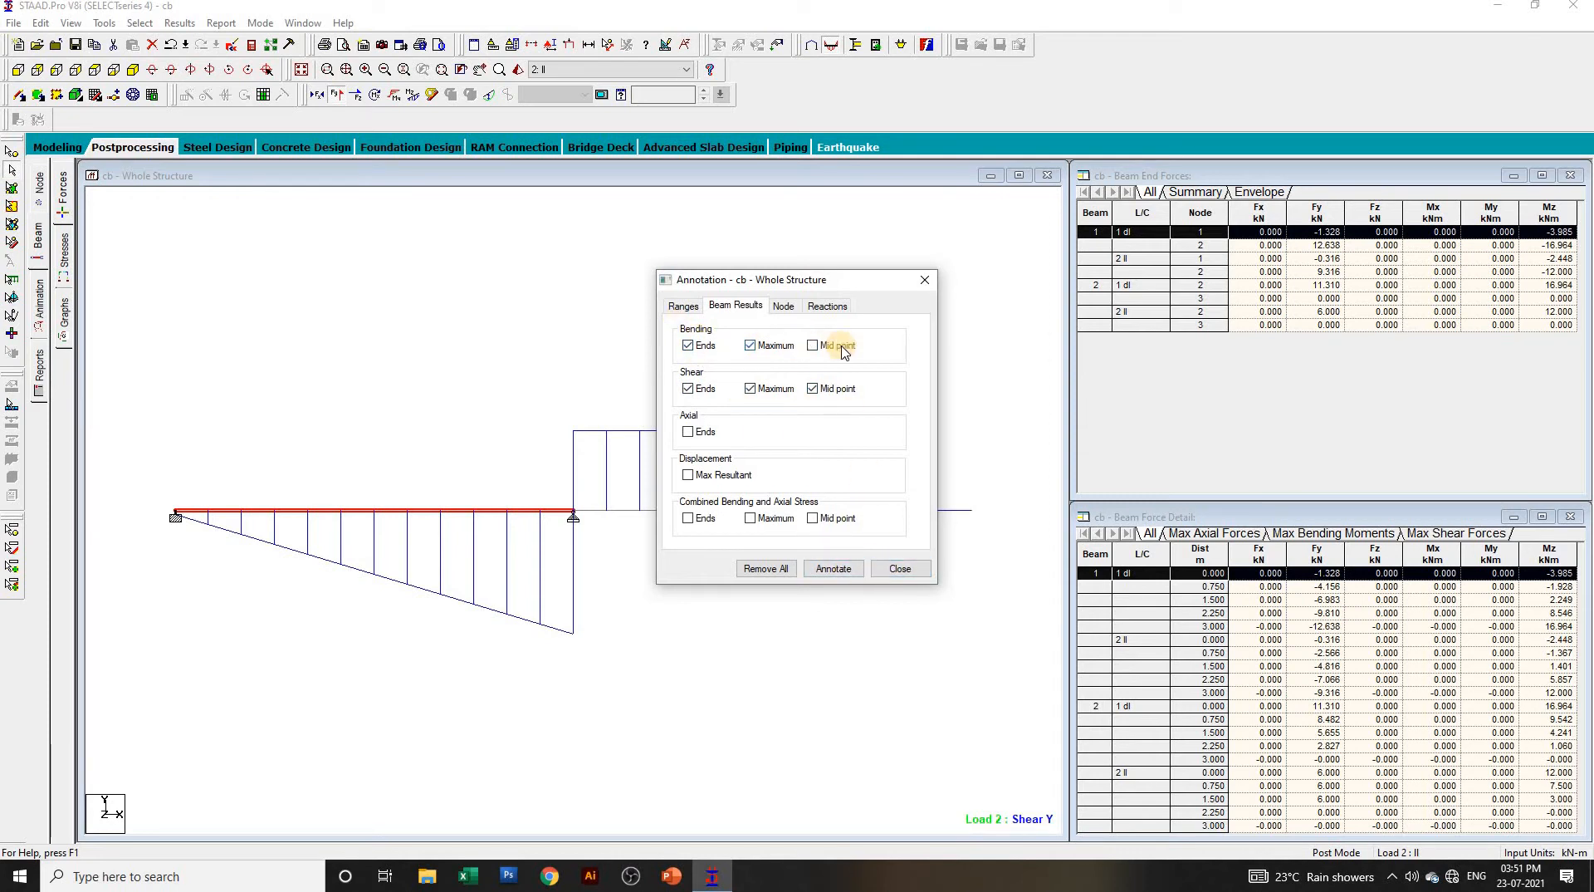
click(856, 576)
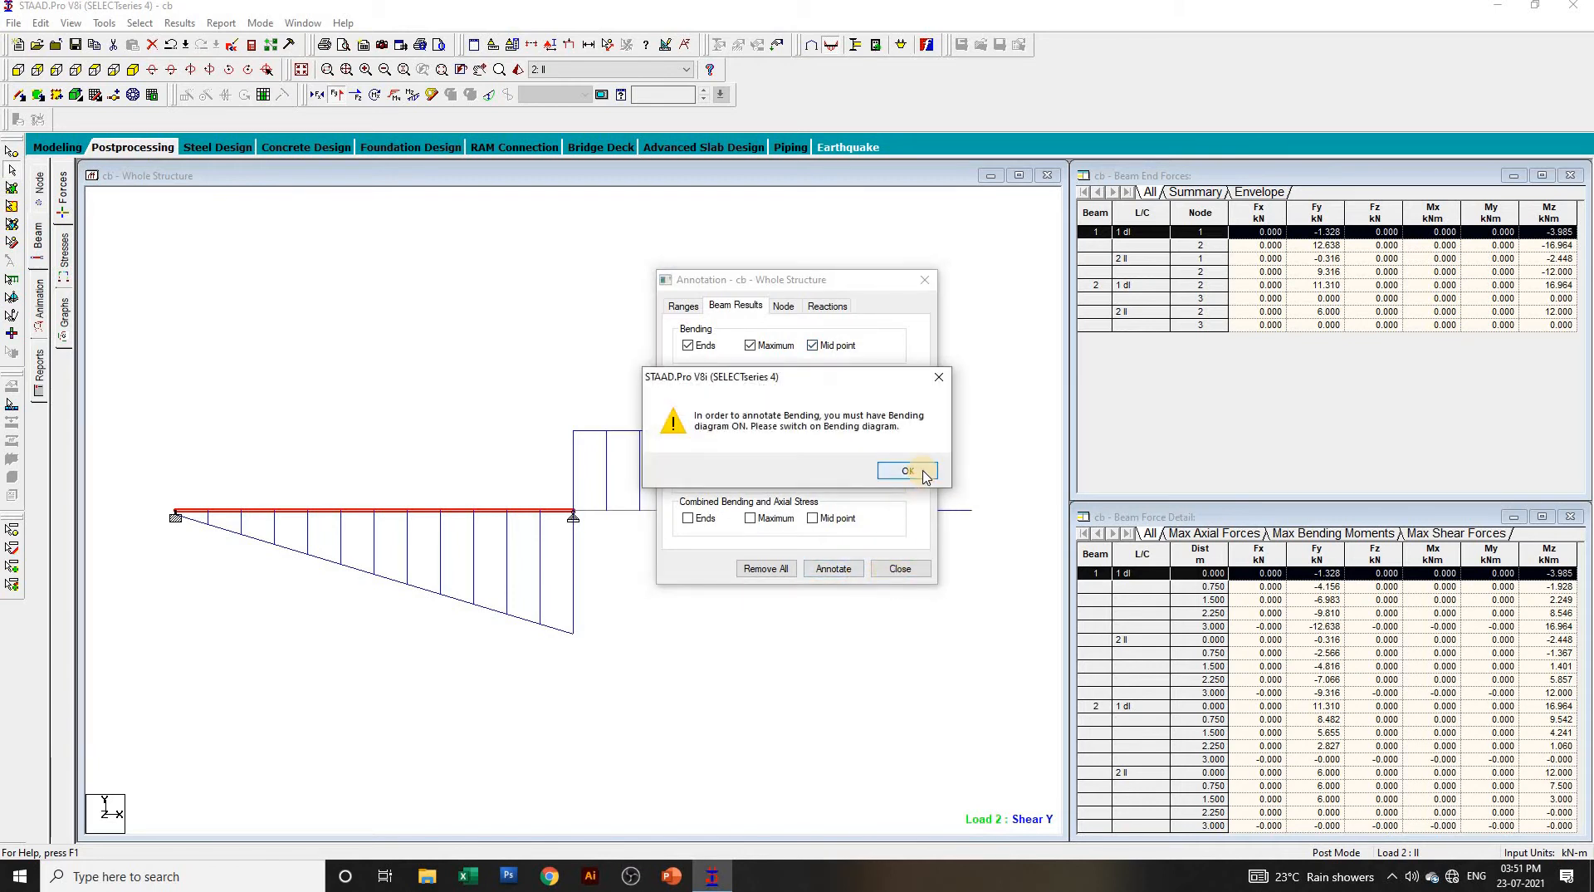
click(908, 471)
click(901, 569)
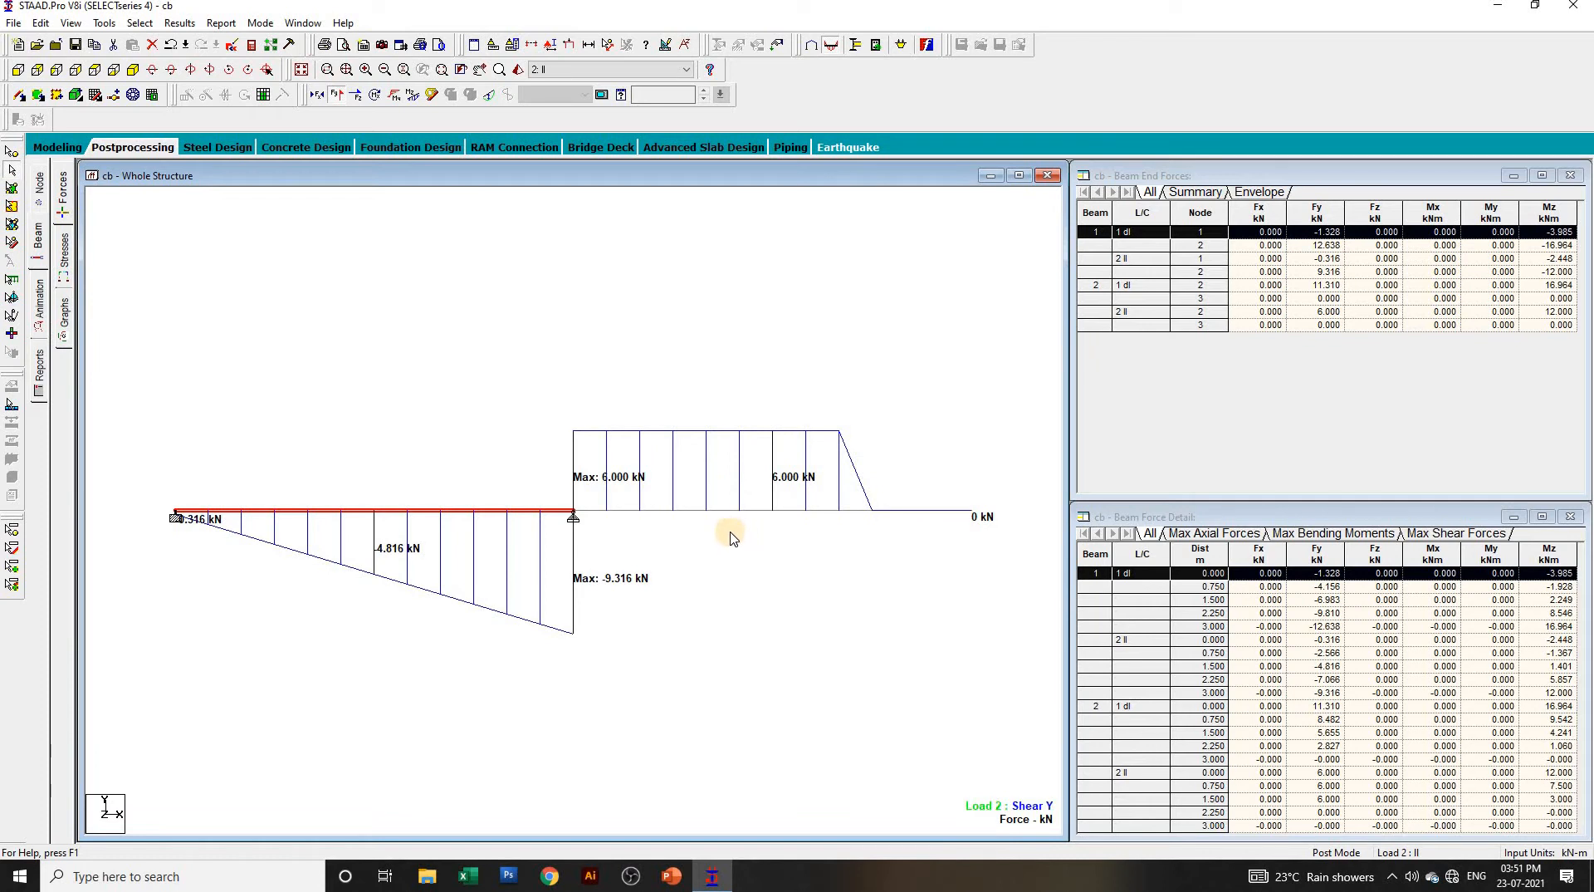
click(338, 96)
click(411, 97)
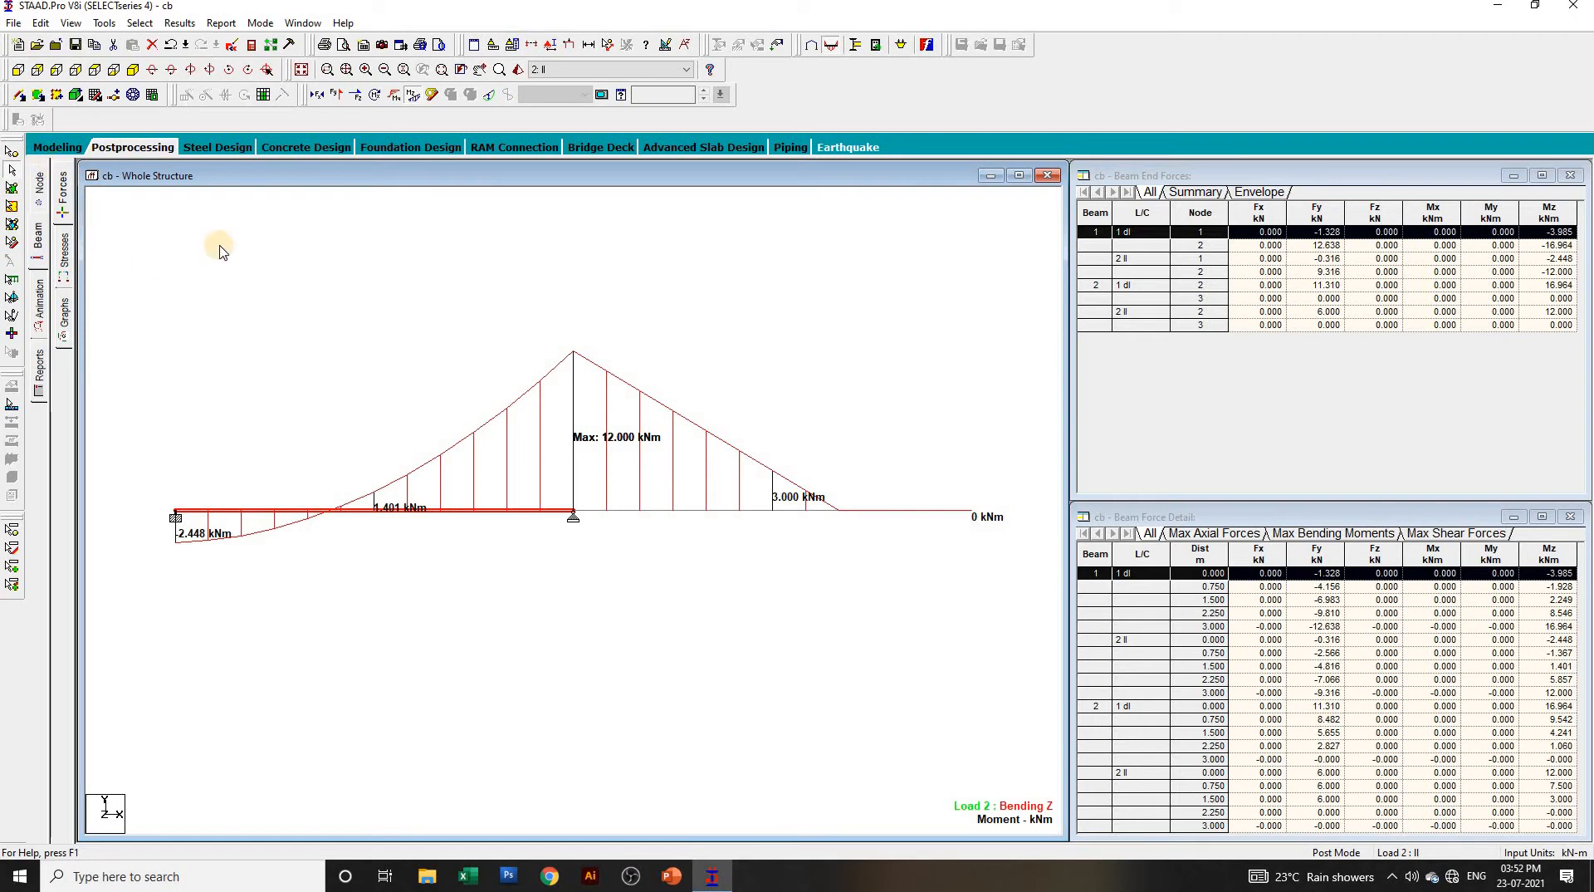
Step: Return to modeling mode and set the concrete design code to IS456
click(41, 150)
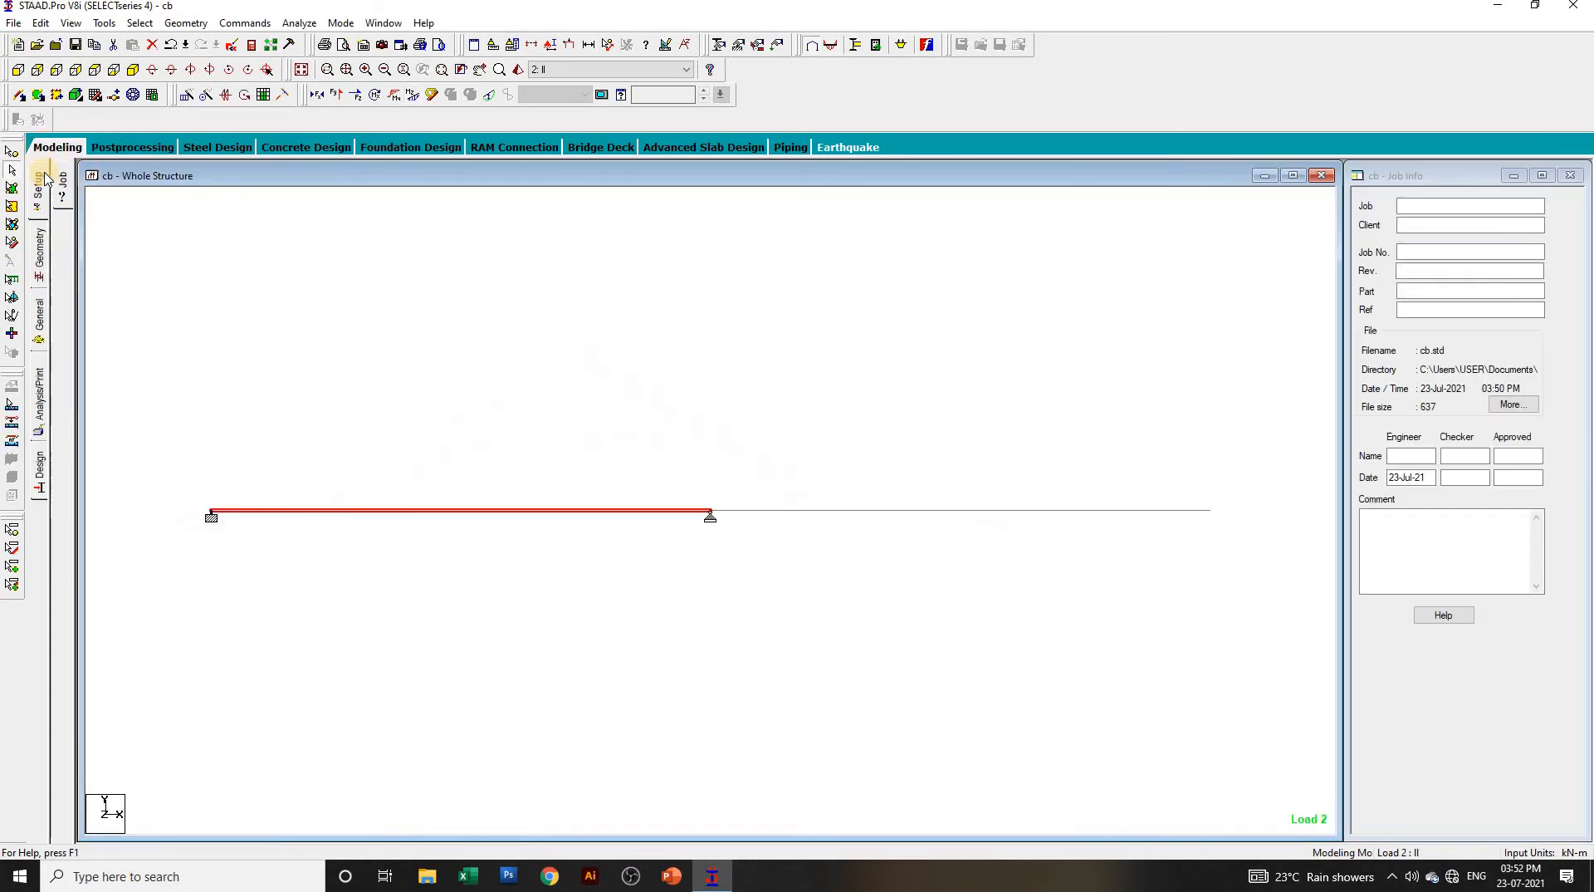
click(39, 473)
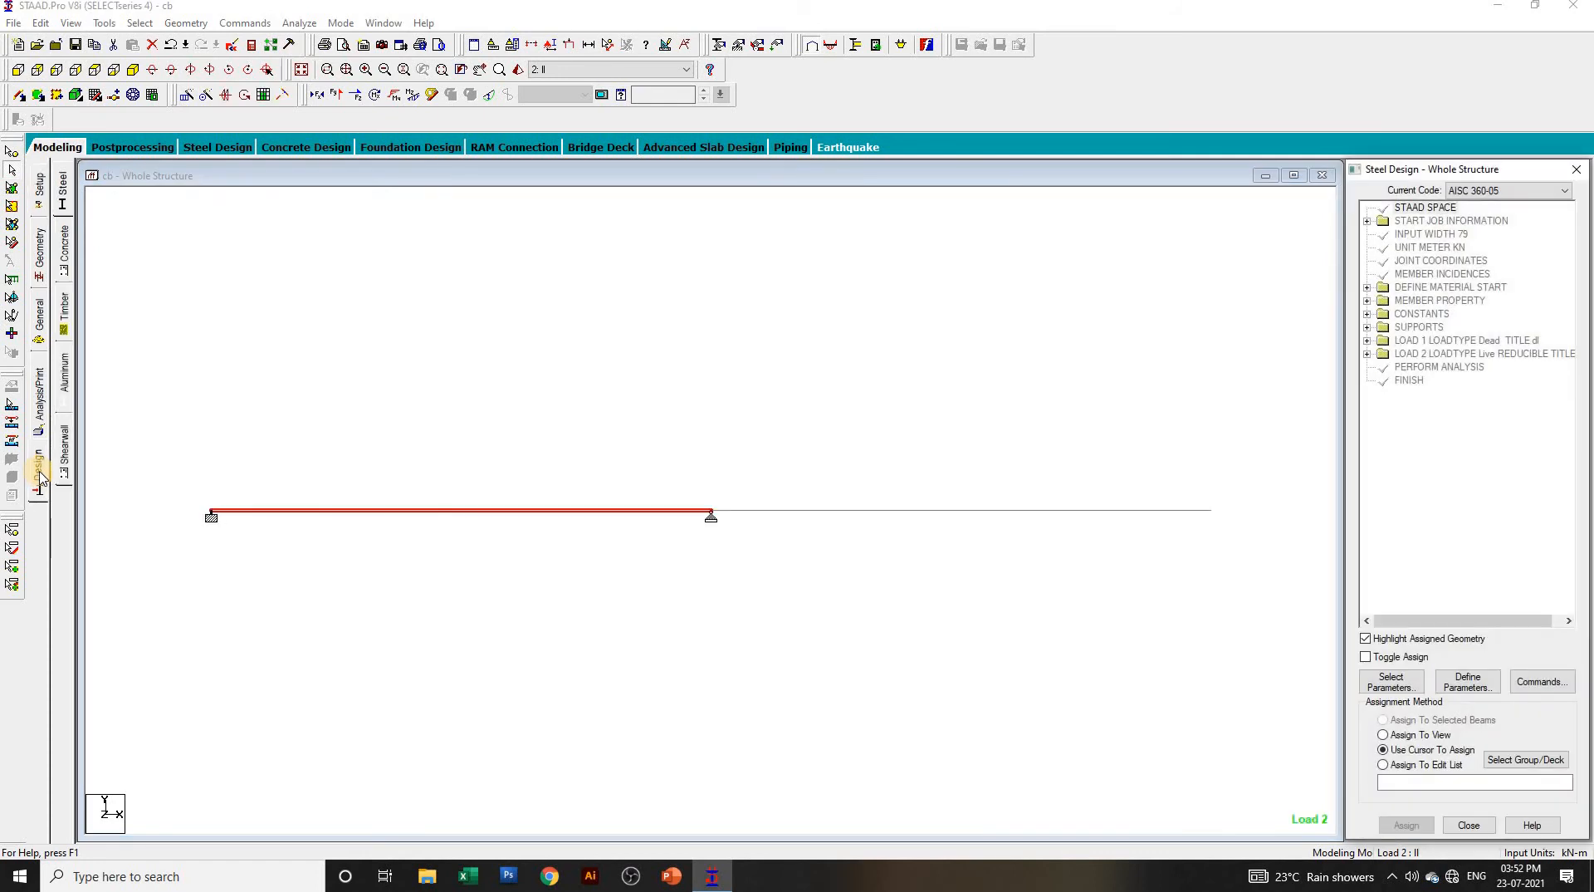
click(420, 404)
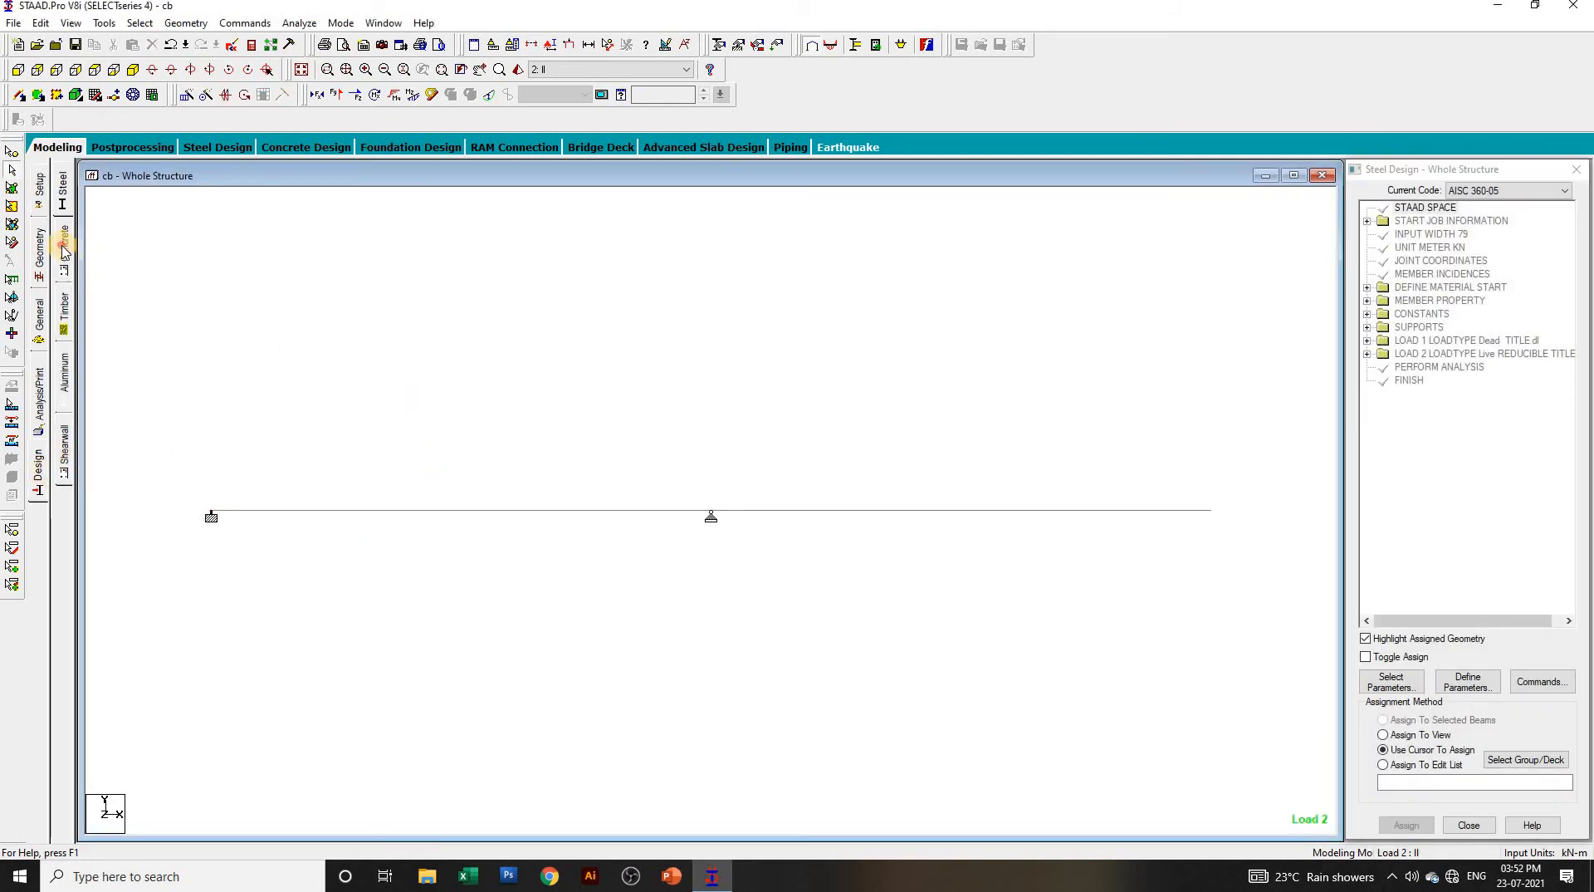
click(65, 247)
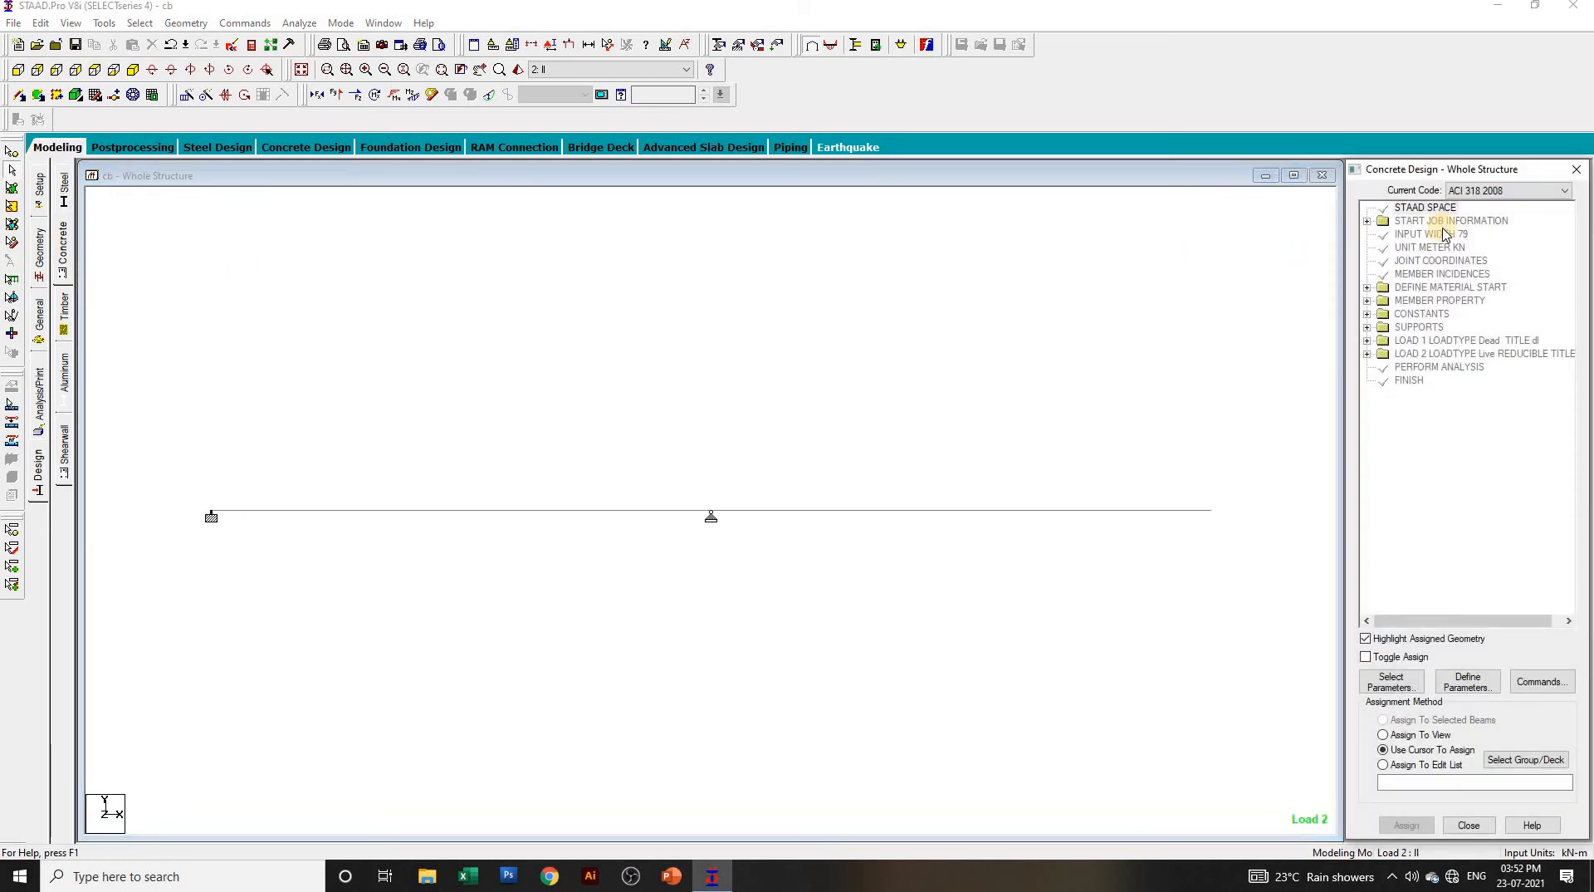
click(1496, 192)
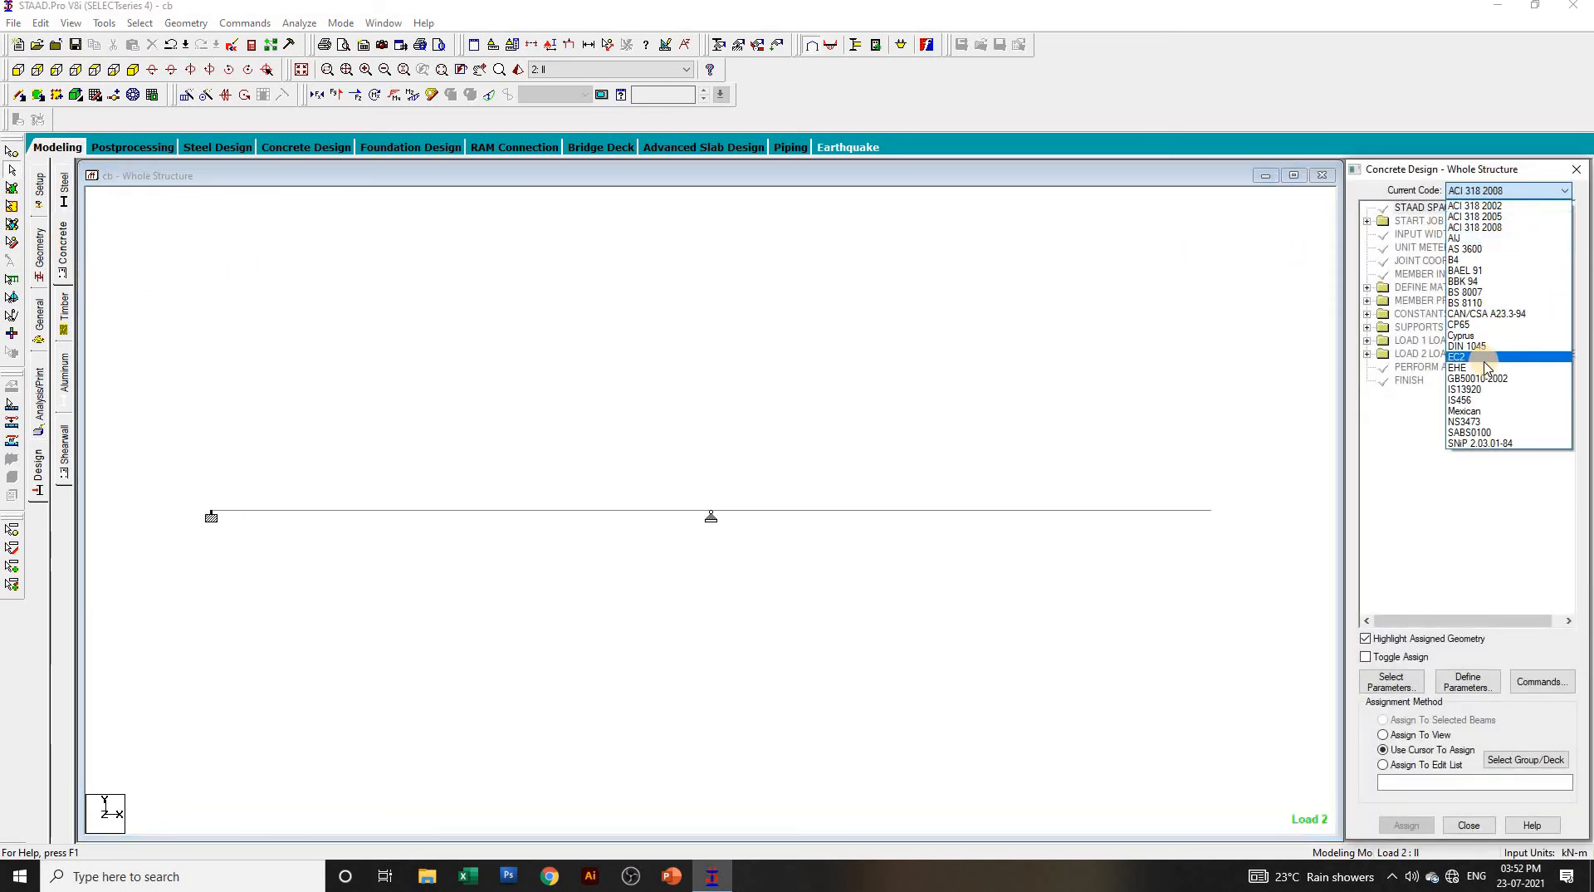
click(1481, 401)
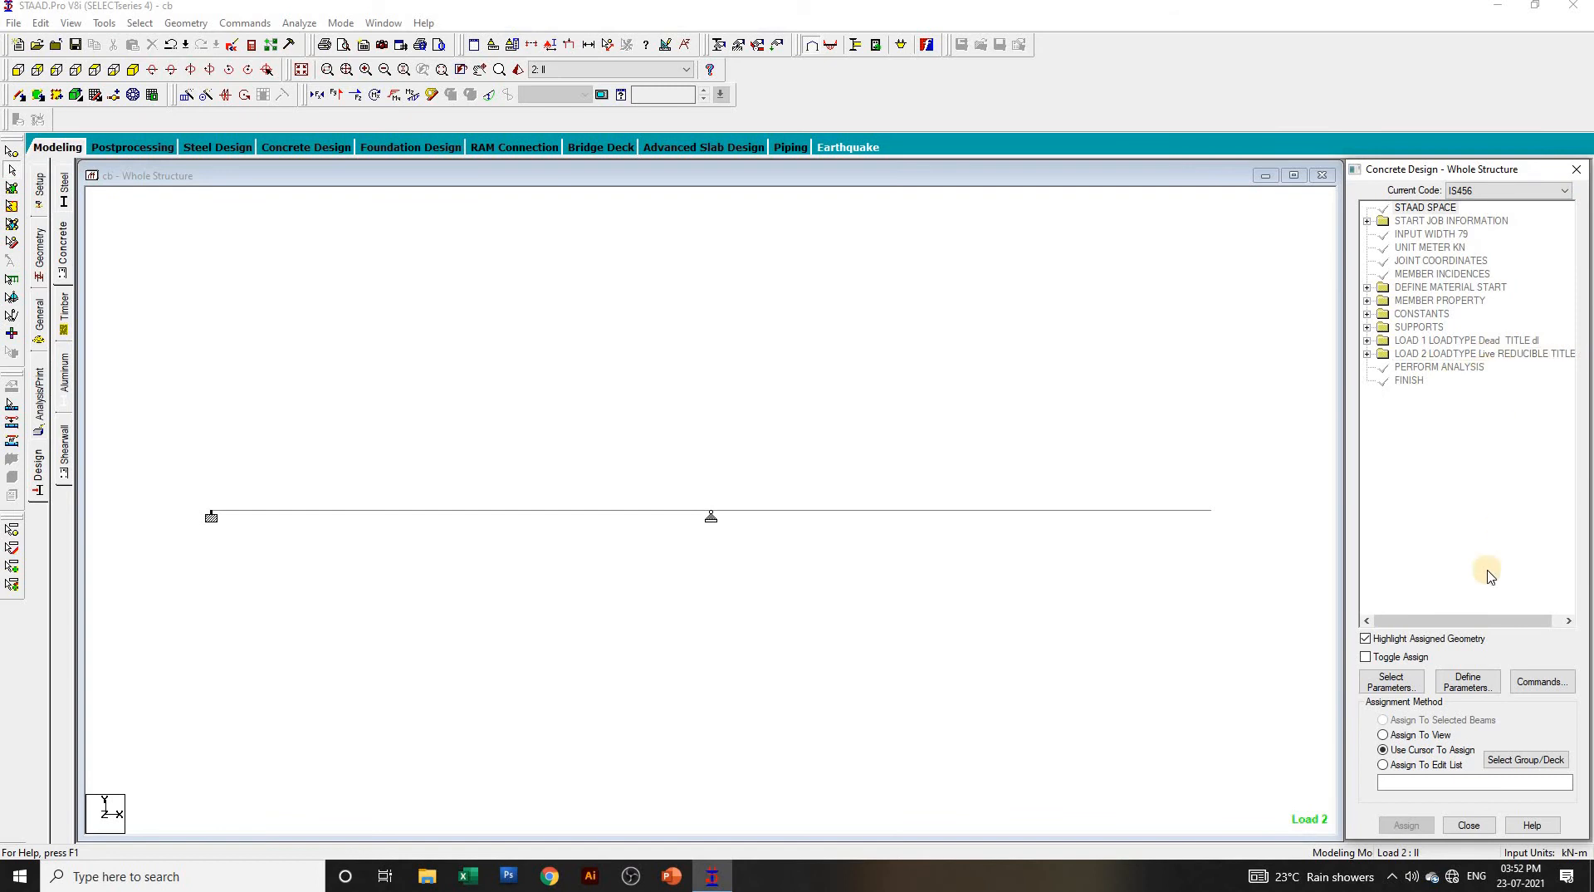
Step: Limit the selected concrete design parameters to Fc (compressive strength of concrete) and Fymain (yield strength for main reinforcement)
click(1412, 686)
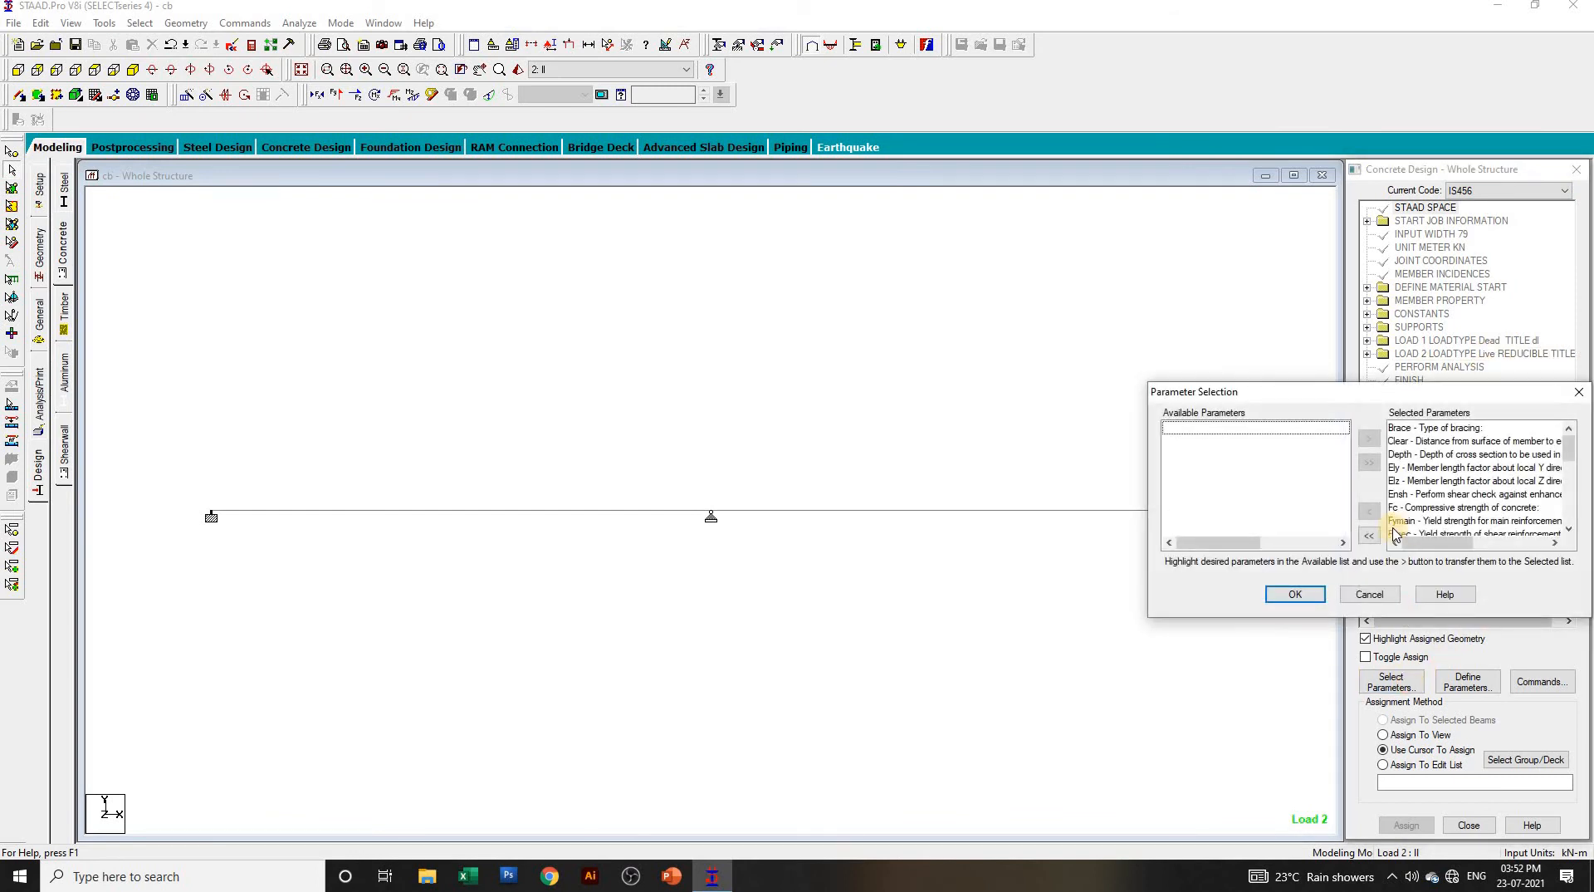
click(1369, 536)
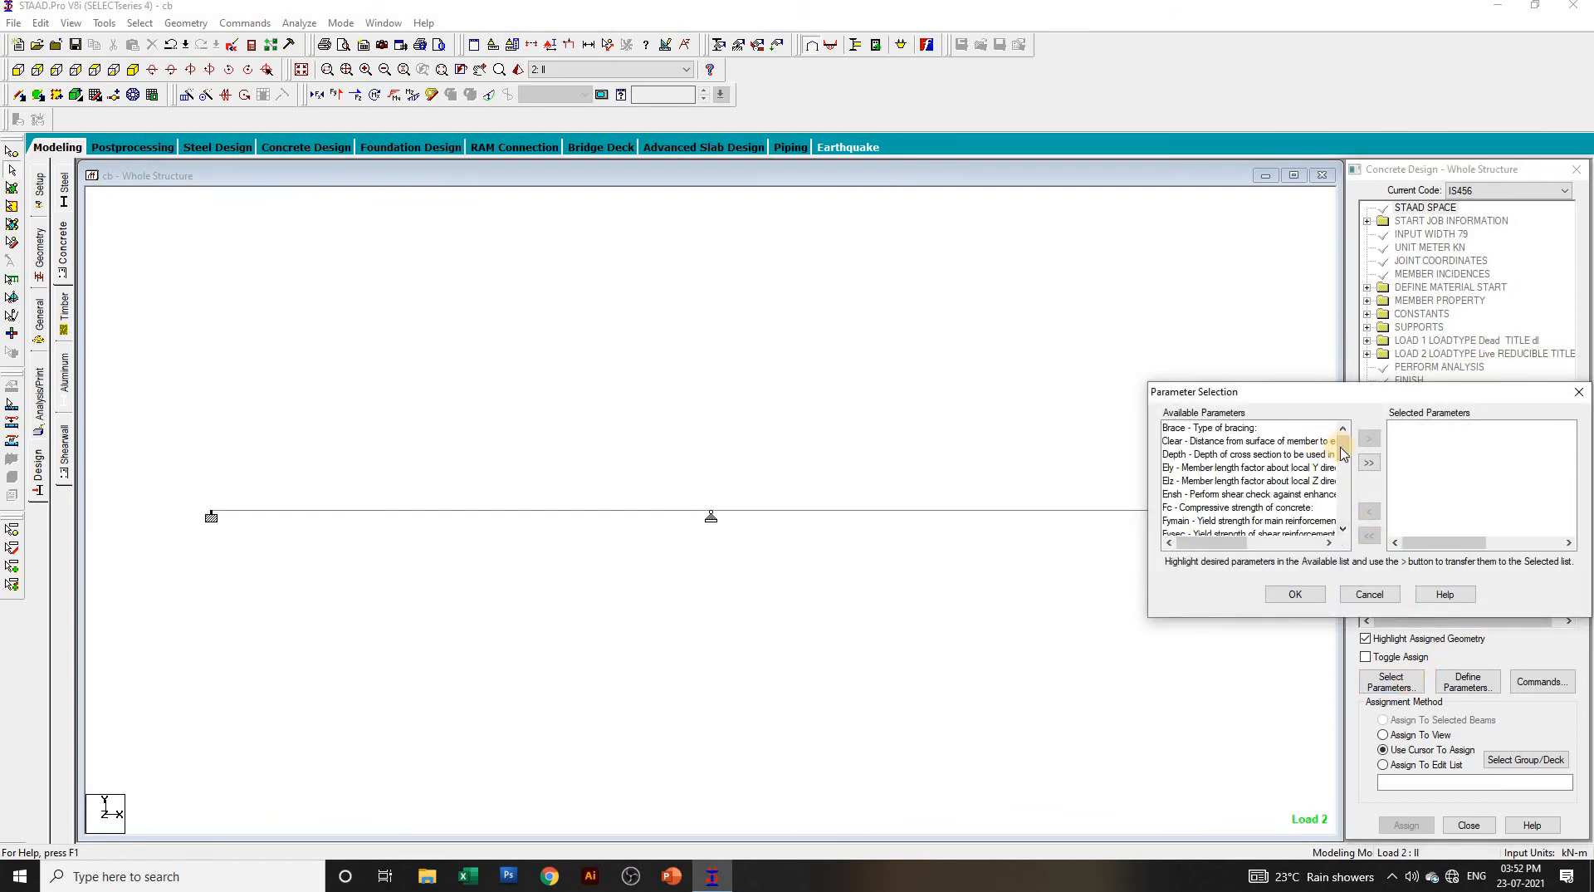
click(1220, 509)
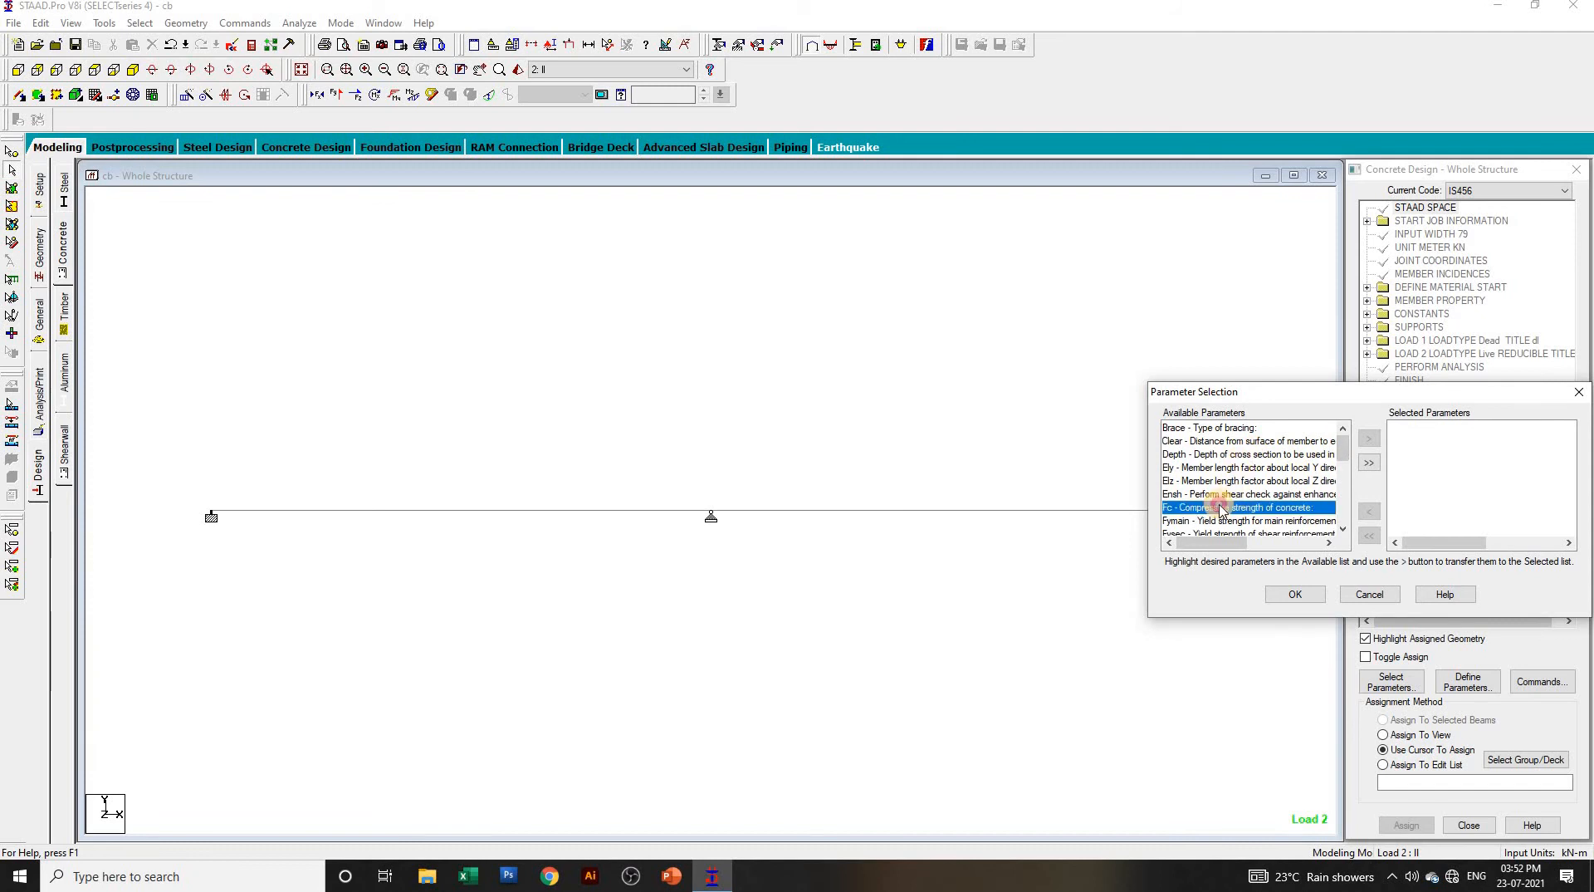
click(1370, 440)
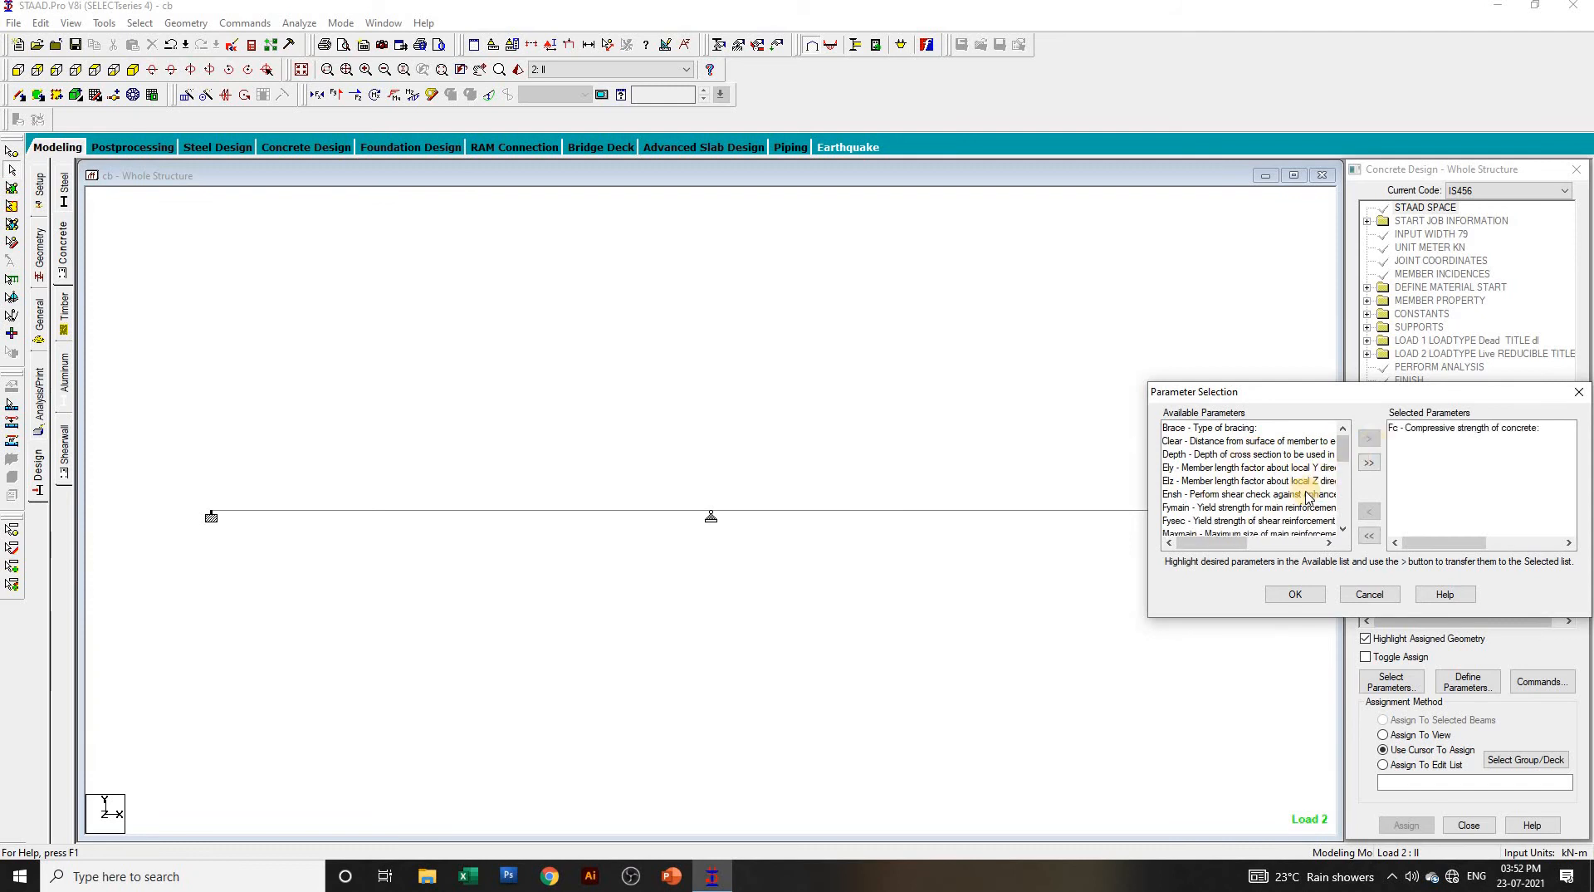
click(1283, 511)
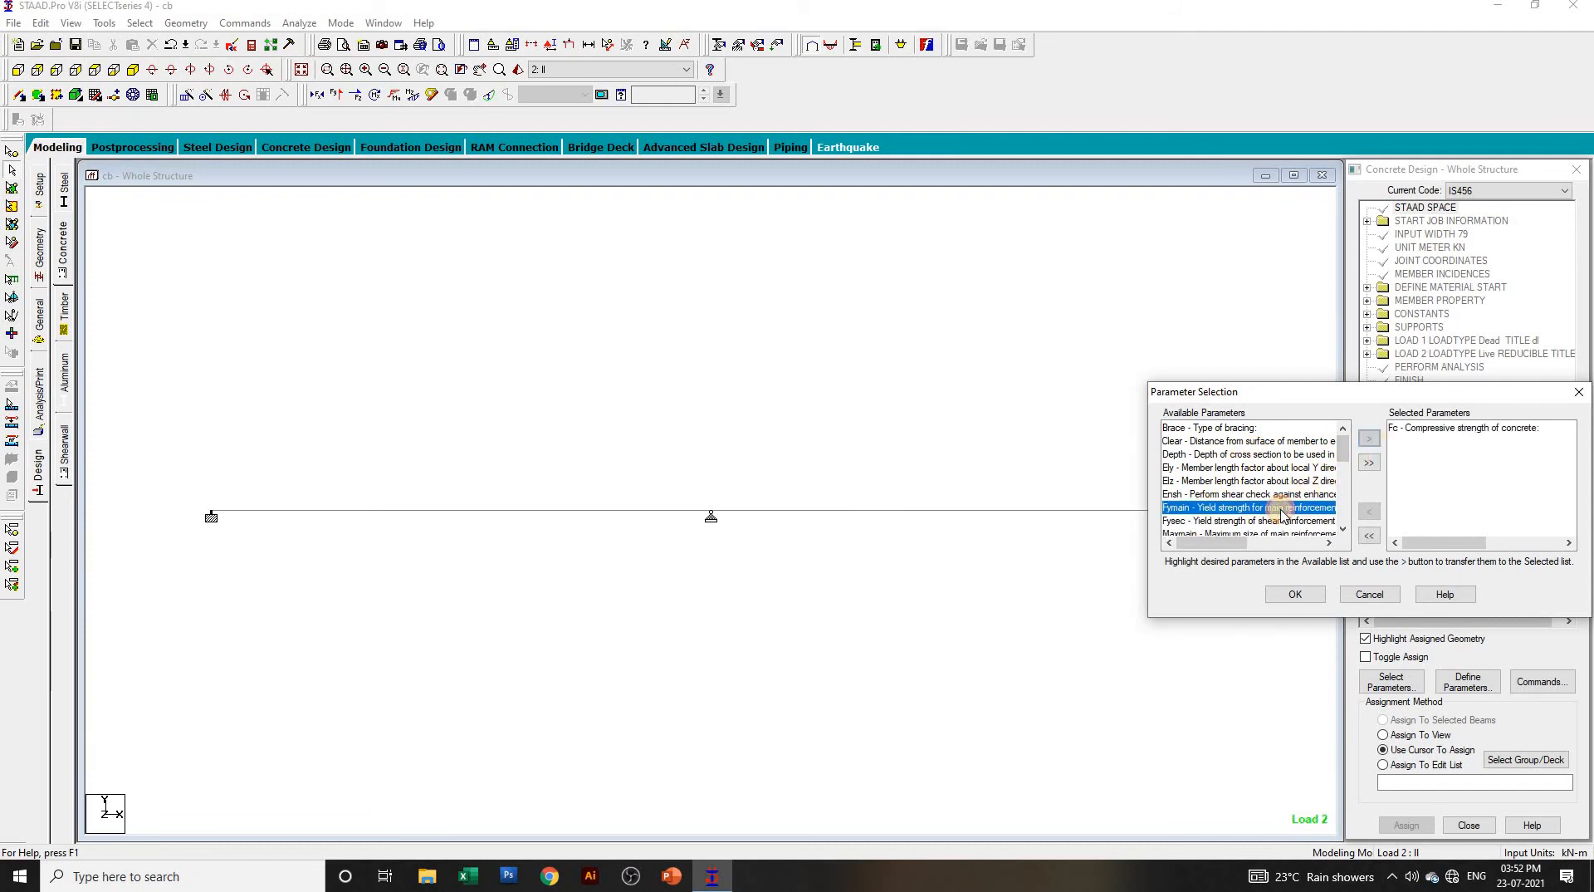
click(1371, 440)
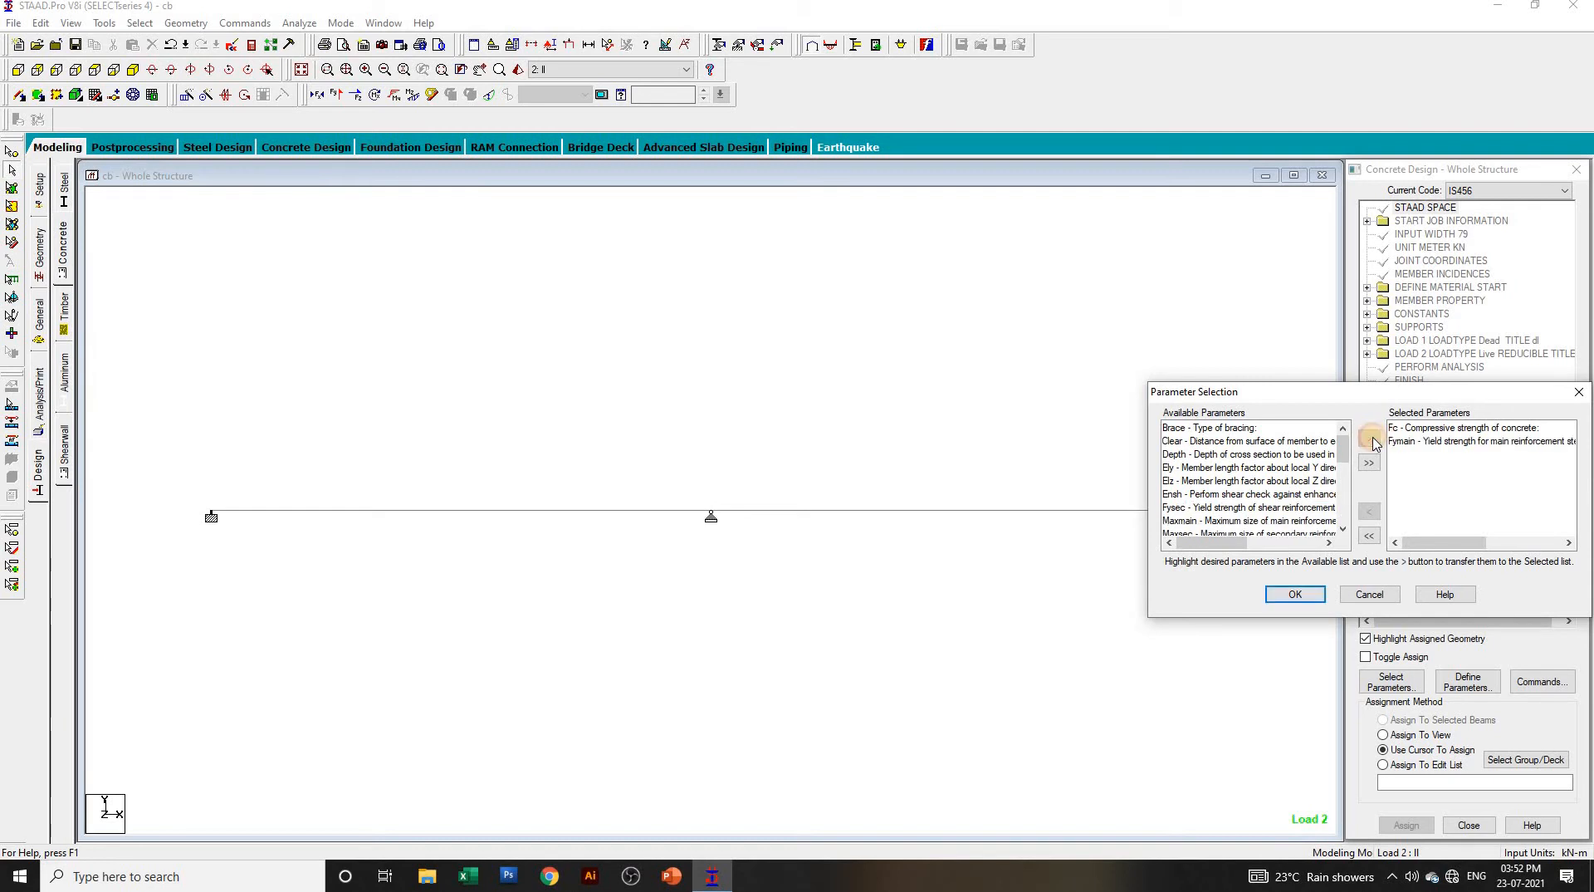
click(1297, 595)
Step: Define and add the design parameters FC as 20000 kN/m2 and FYMAIN as 415000 kN/m2
click(1452, 683)
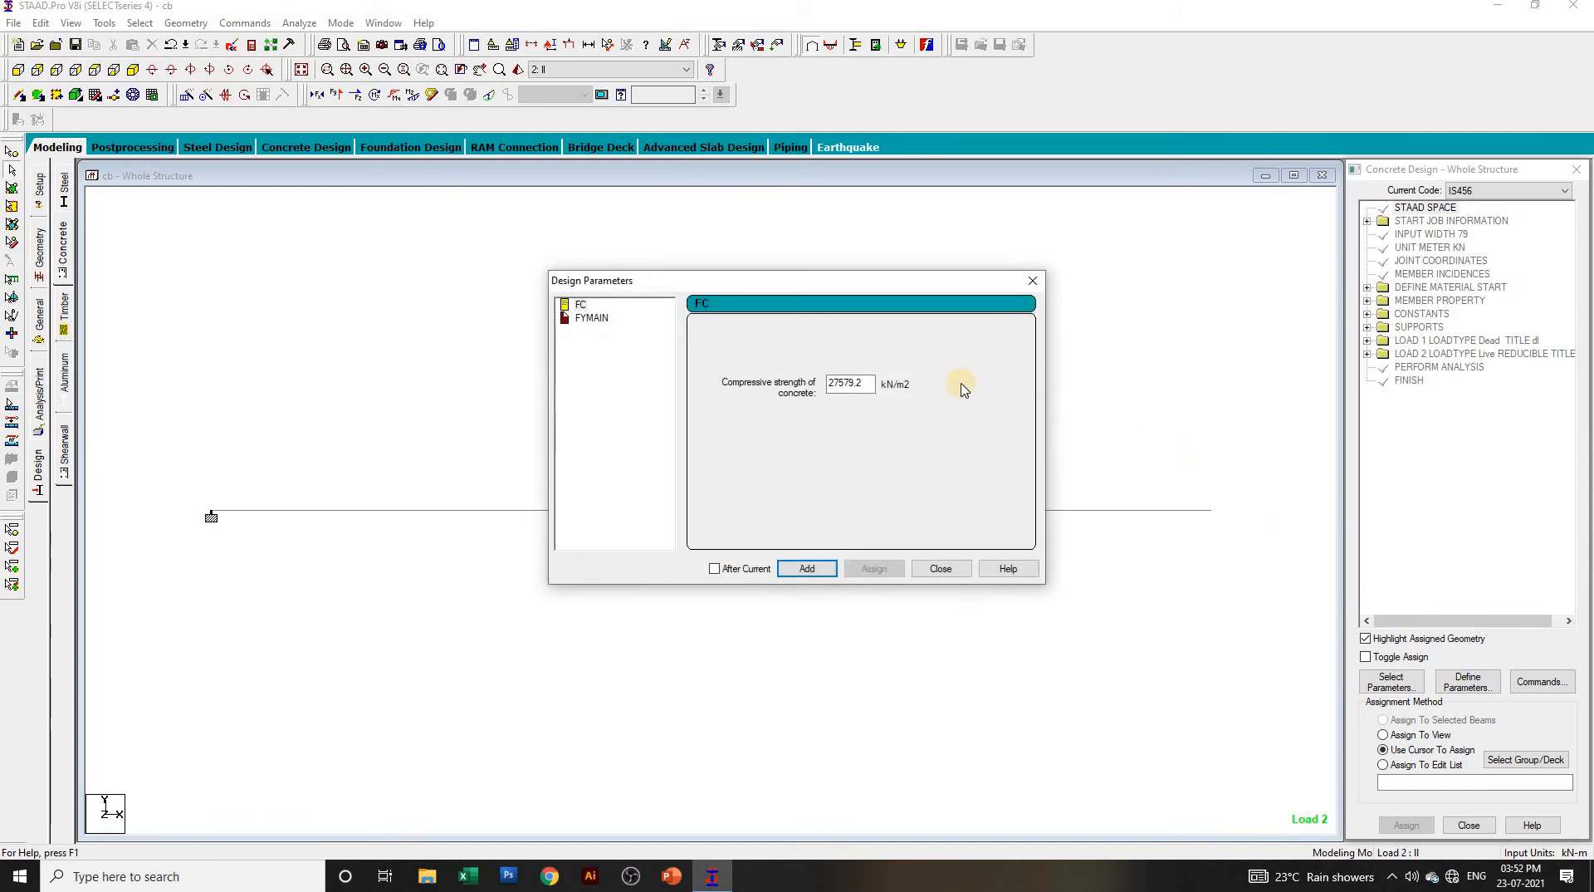
drag(873, 385, 811, 399)
click(827, 579)
click(603, 321)
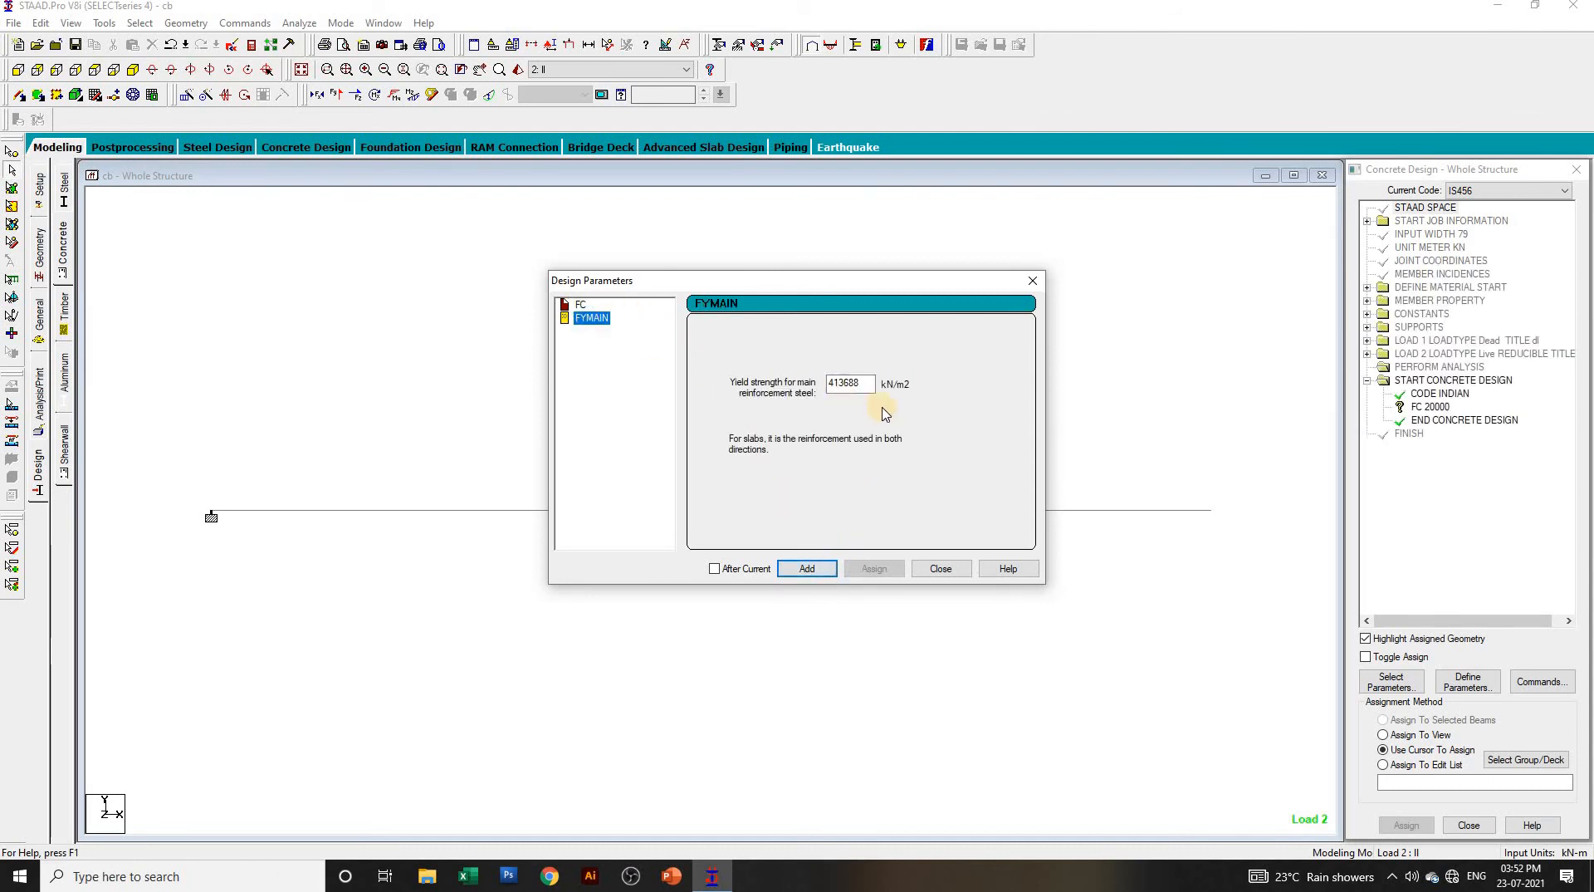
drag(867, 382, 790, 387)
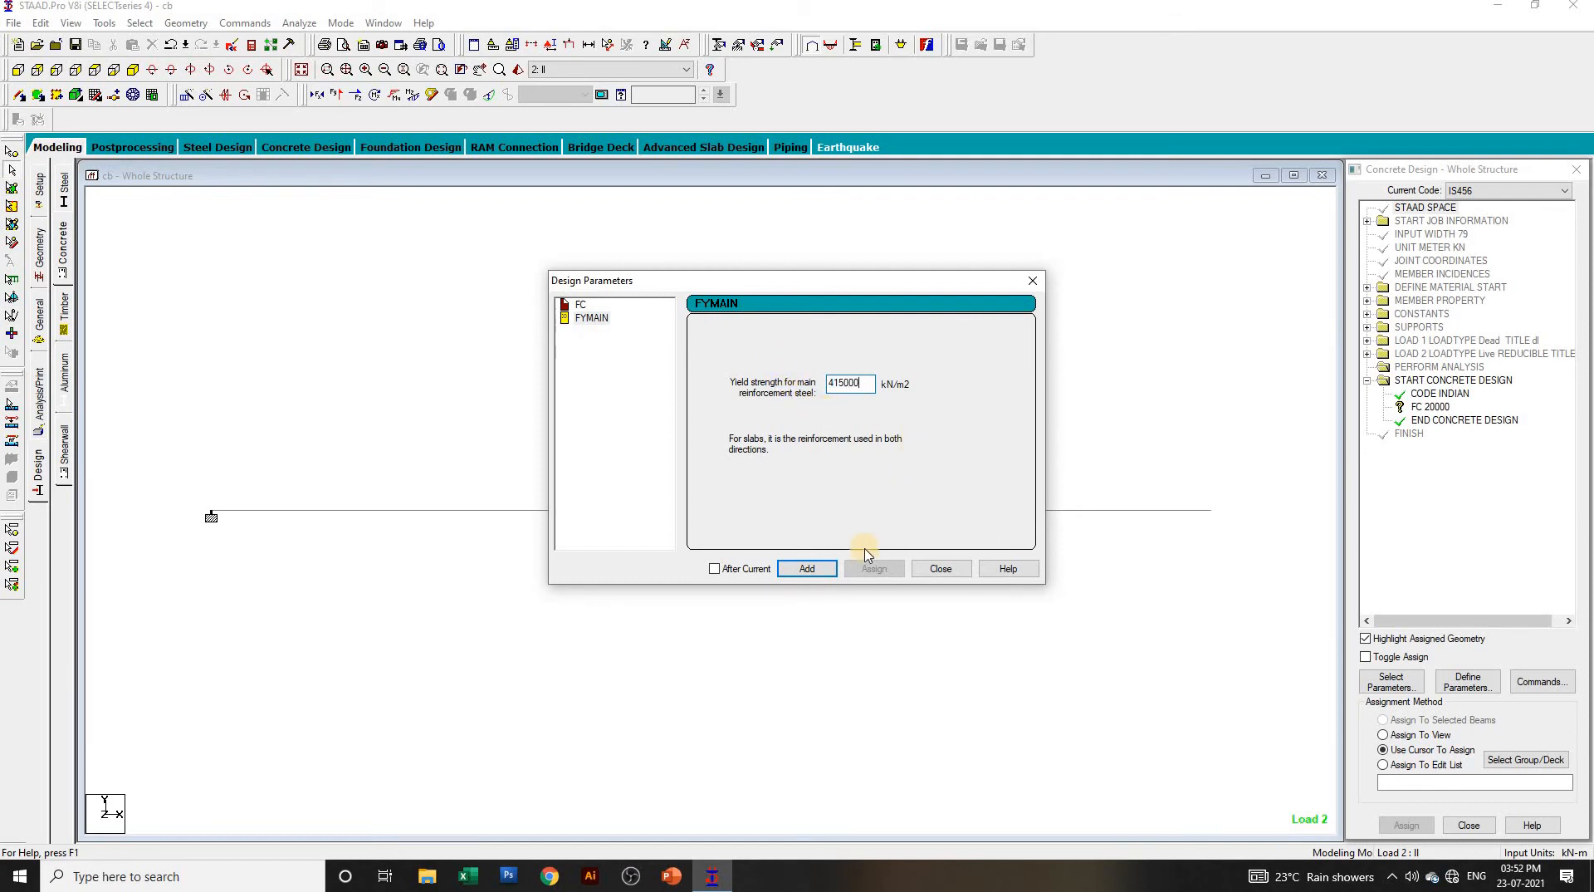
click(810, 569)
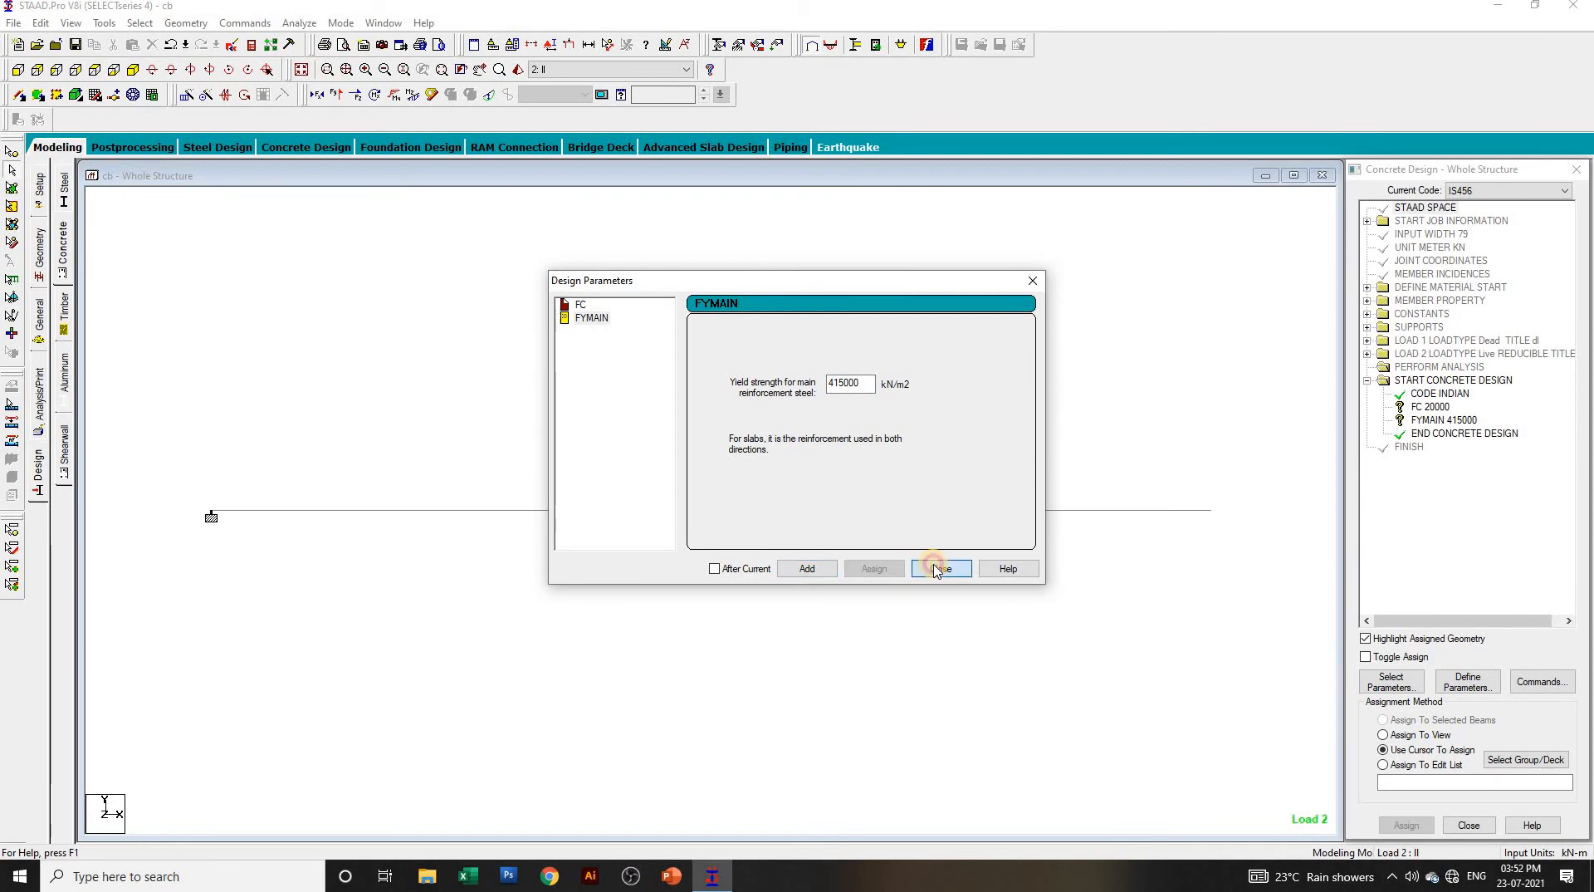
click(941, 568)
Step: Add the Design Beam command to the concrete design
click(1534, 683)
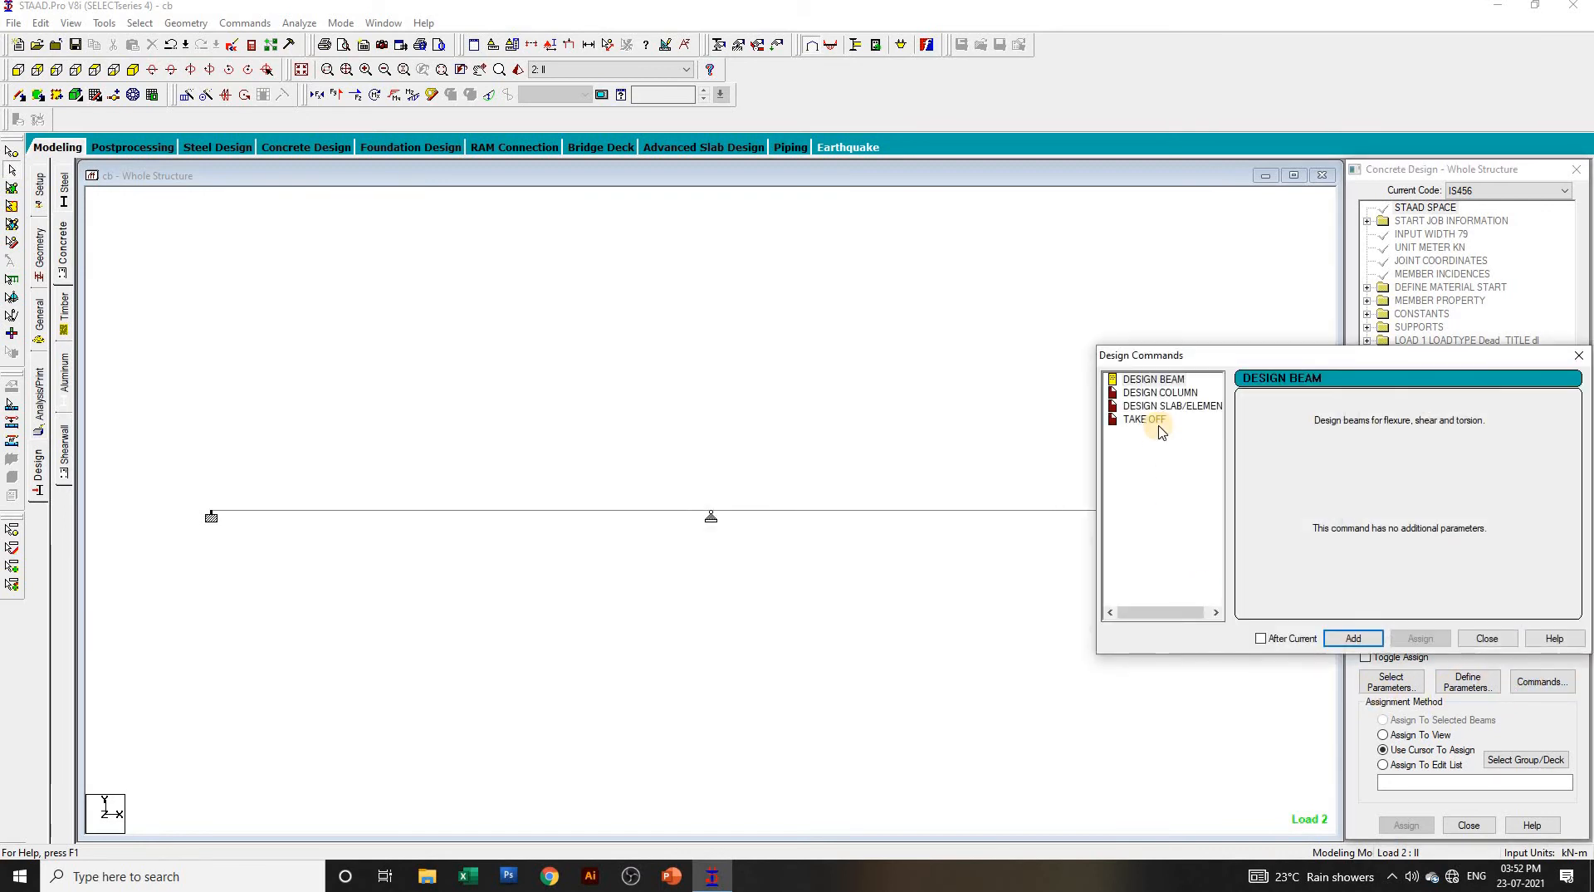
click(1155, 380)
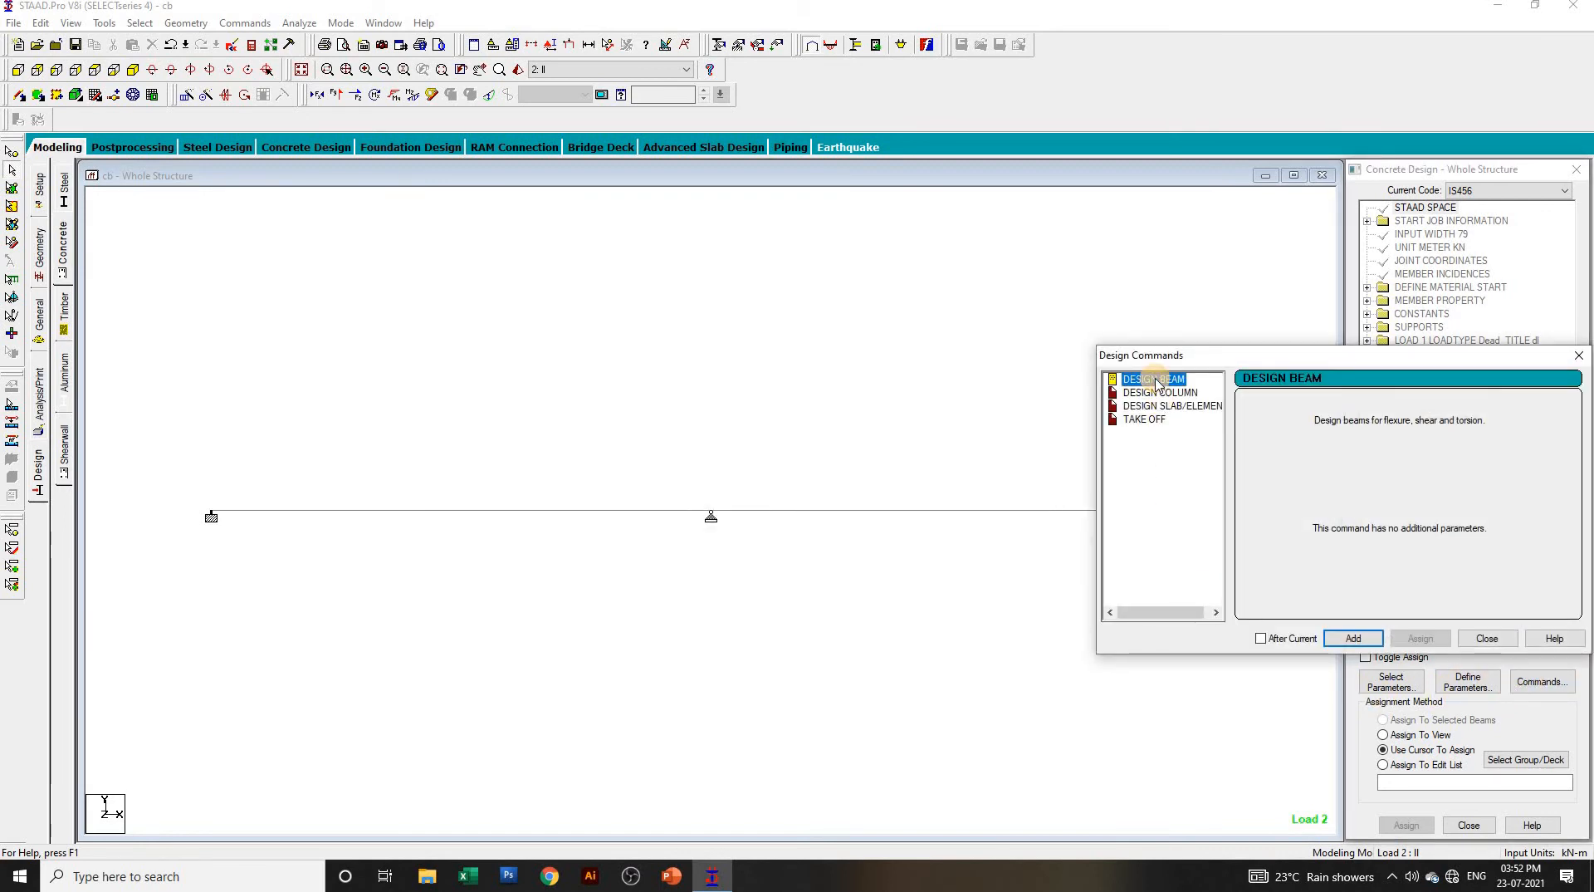
click(1345, 638)
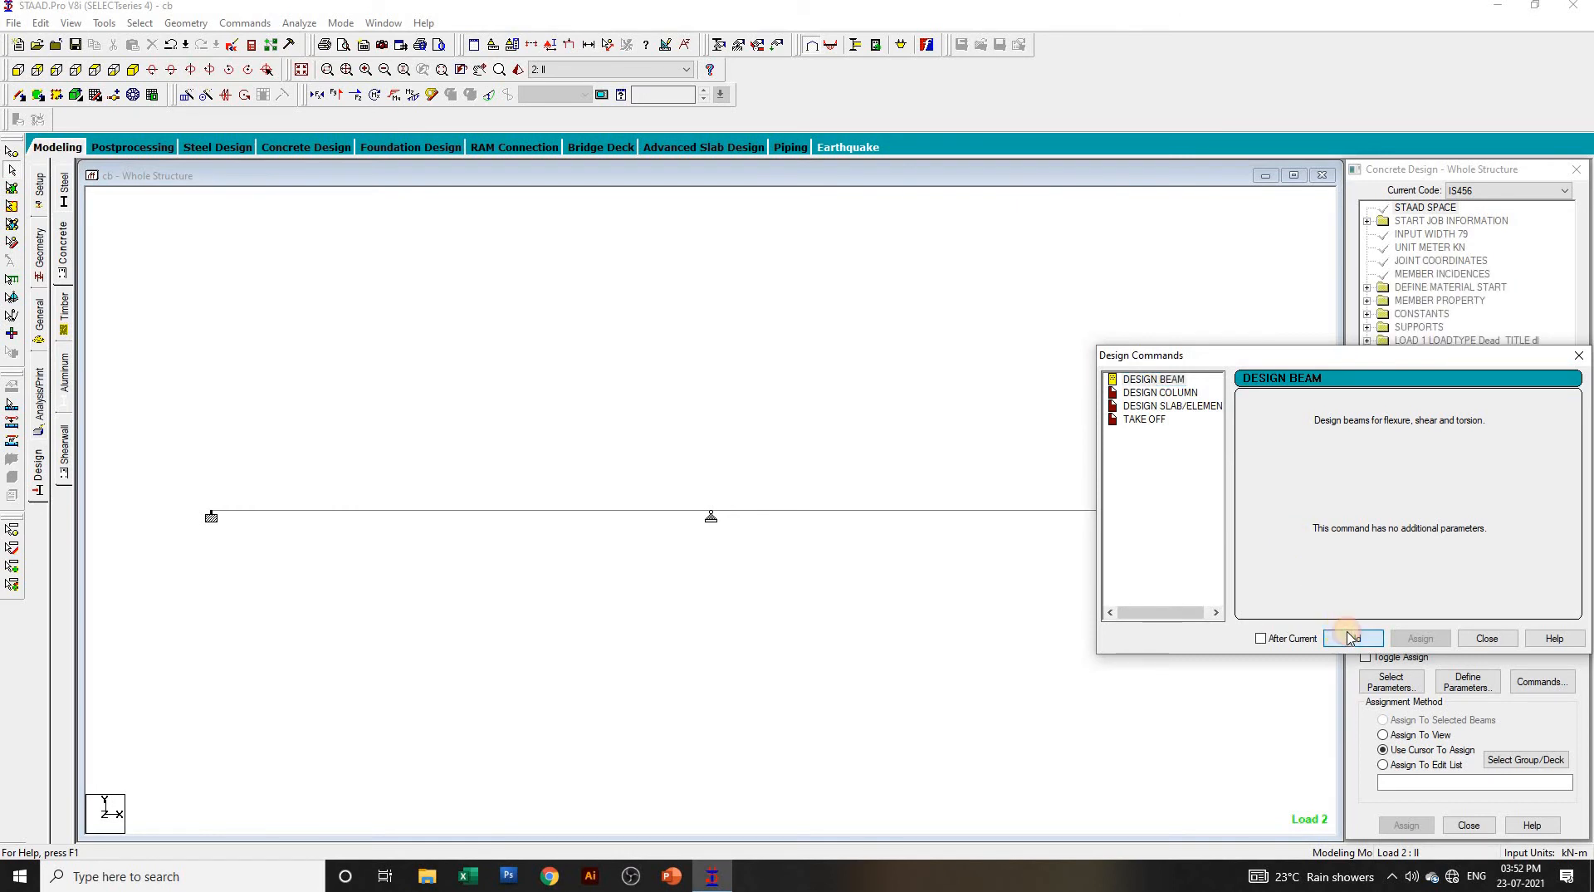
click(1486, 638)
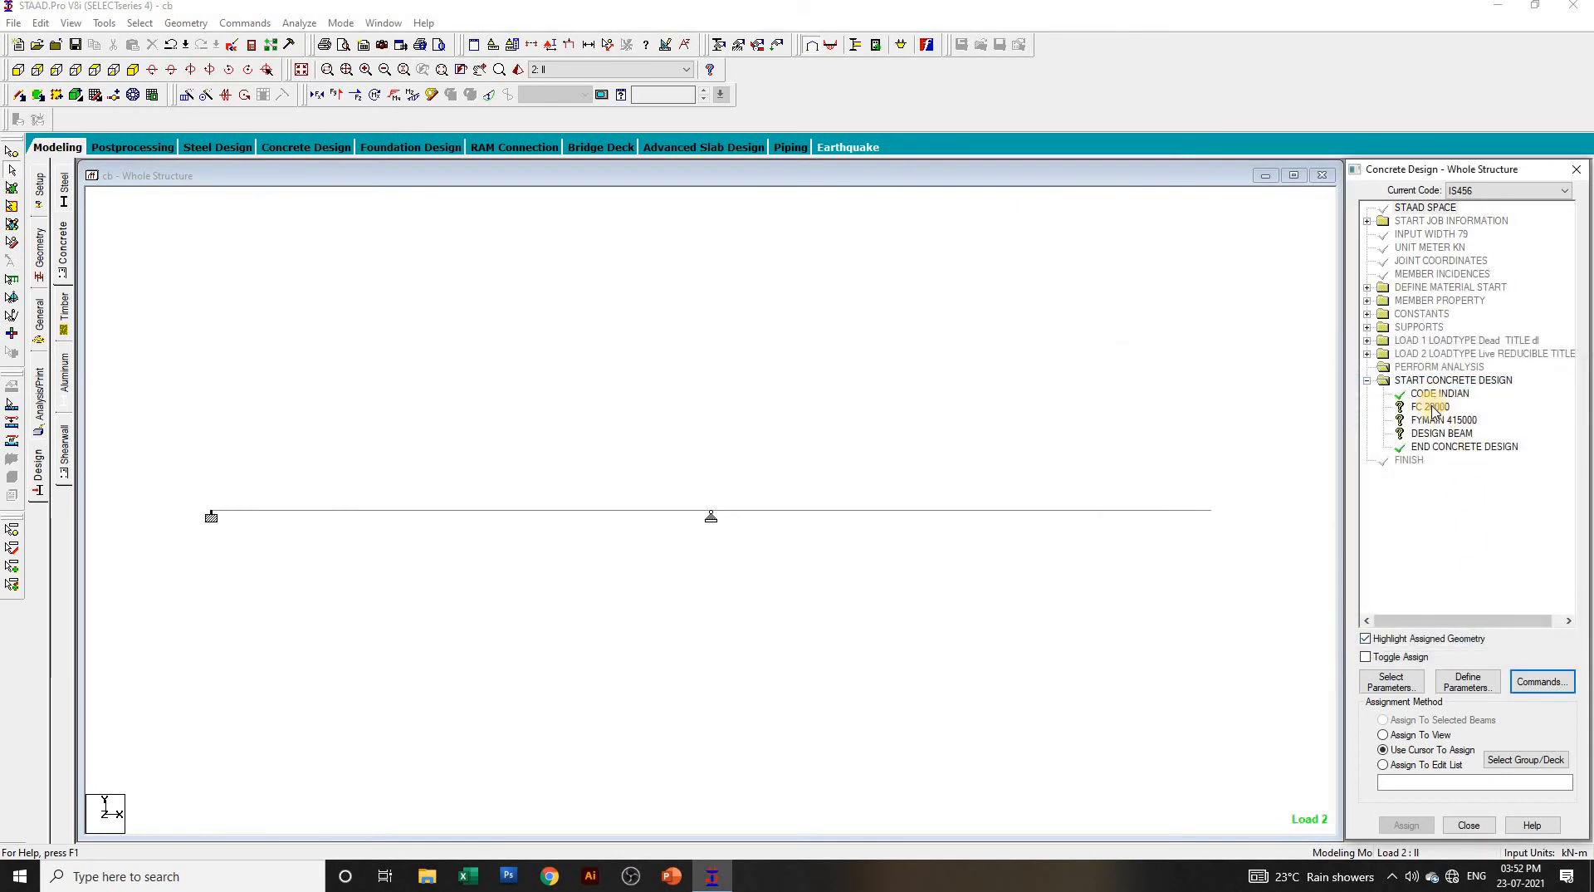
Step: Assign the FC 20000 parameter to all members using the Assign To View method
click(1431, 407)
click(1420, 735)
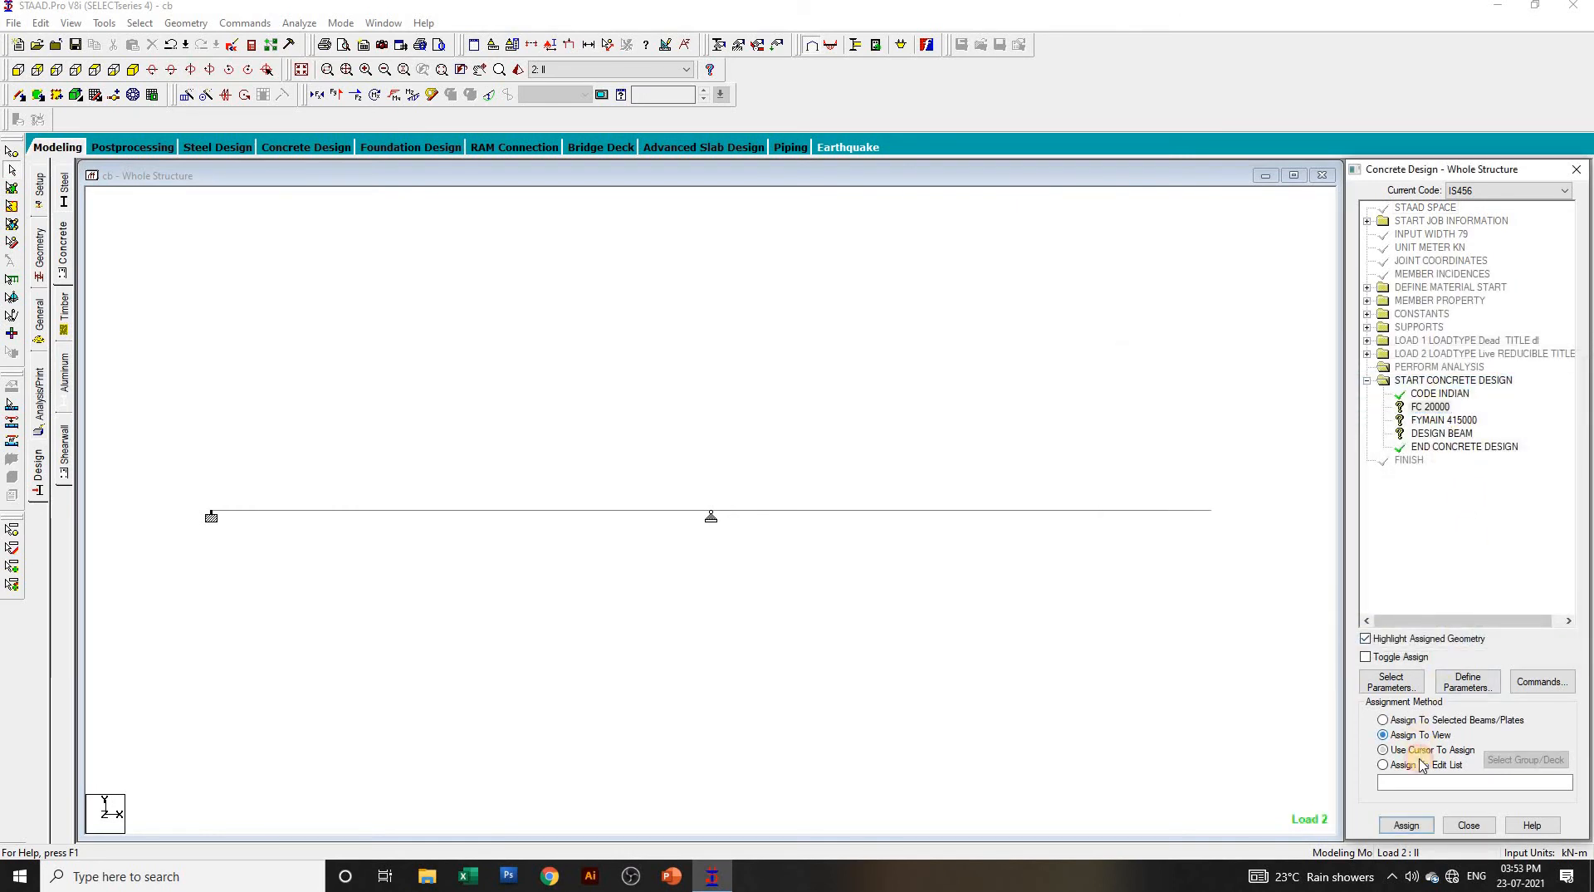
click(1408, 824)
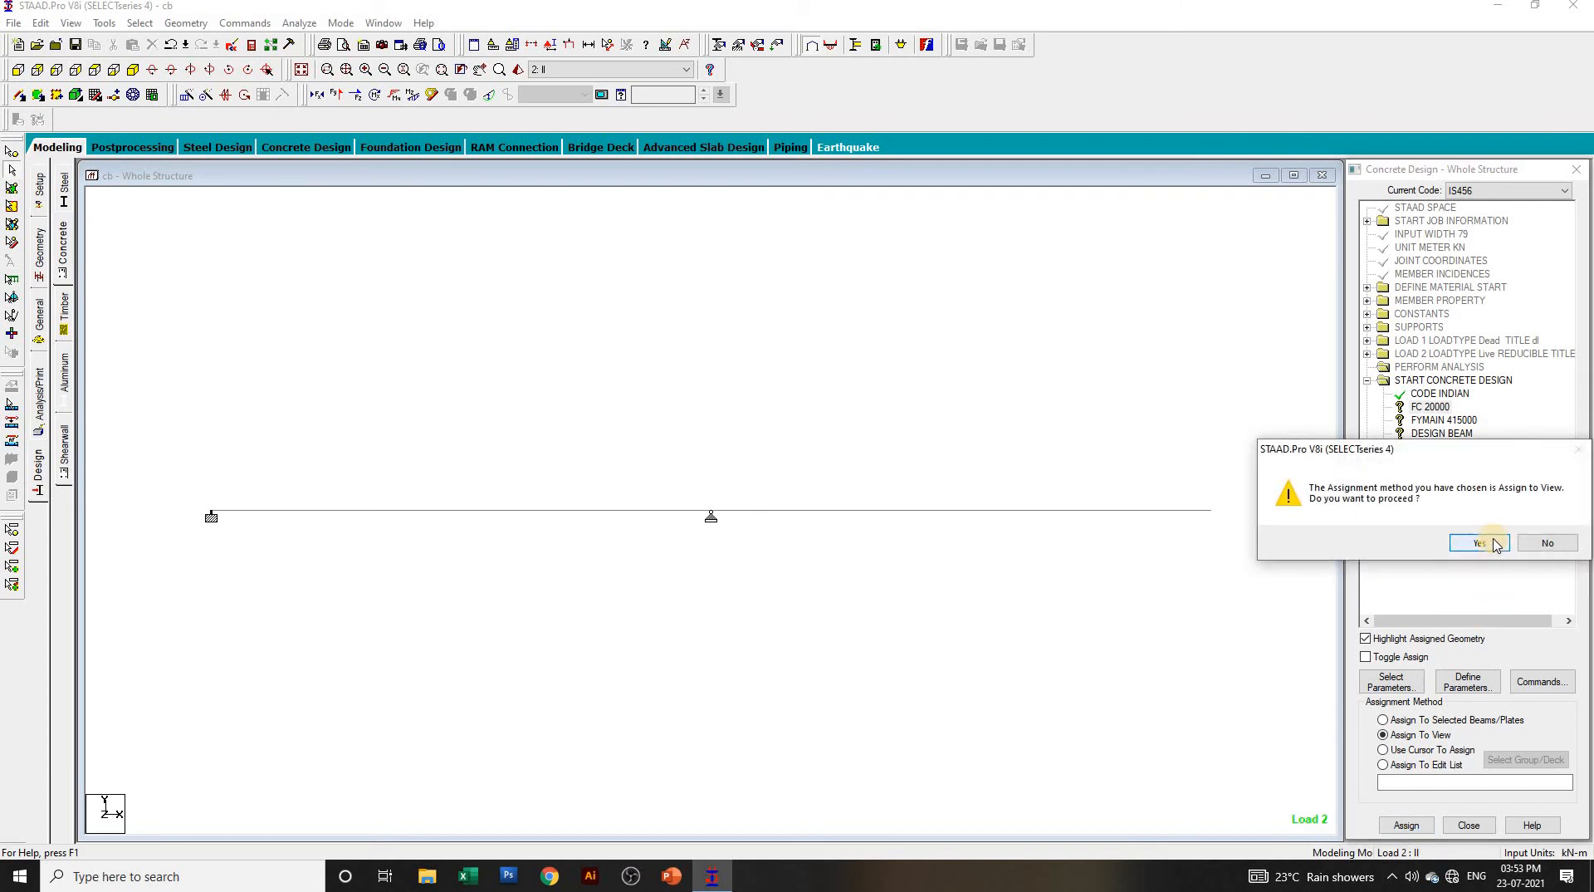
click(1478, 543)
Step: Assign the FYMAIN 415000 parameter to all members using the Assign To View method
click(1449, 420)
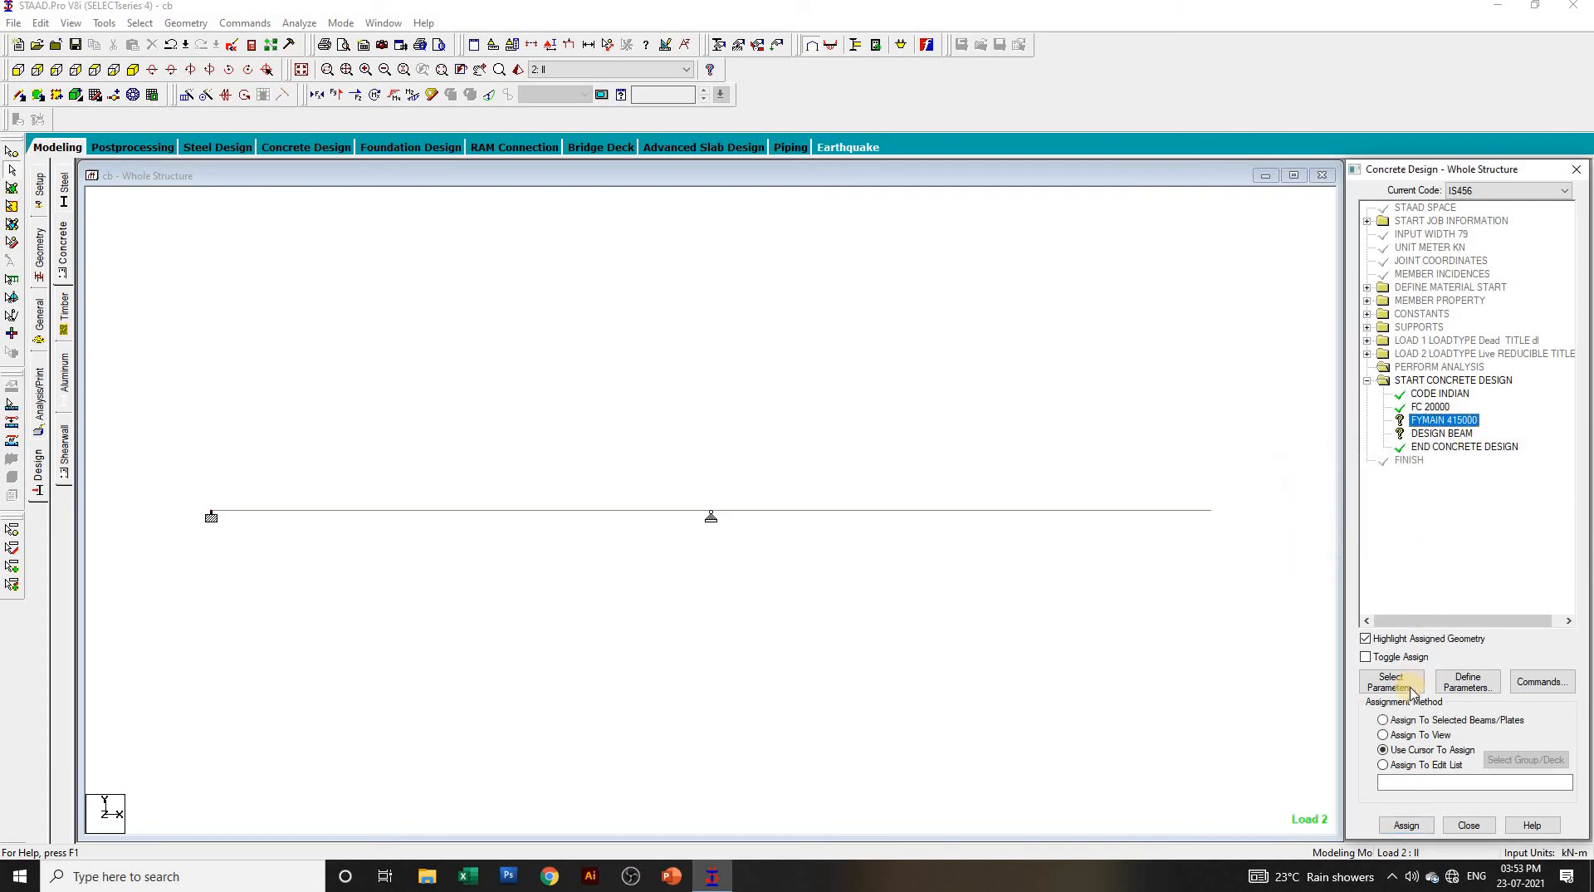
click(1383, 735)
click(1406, 825)
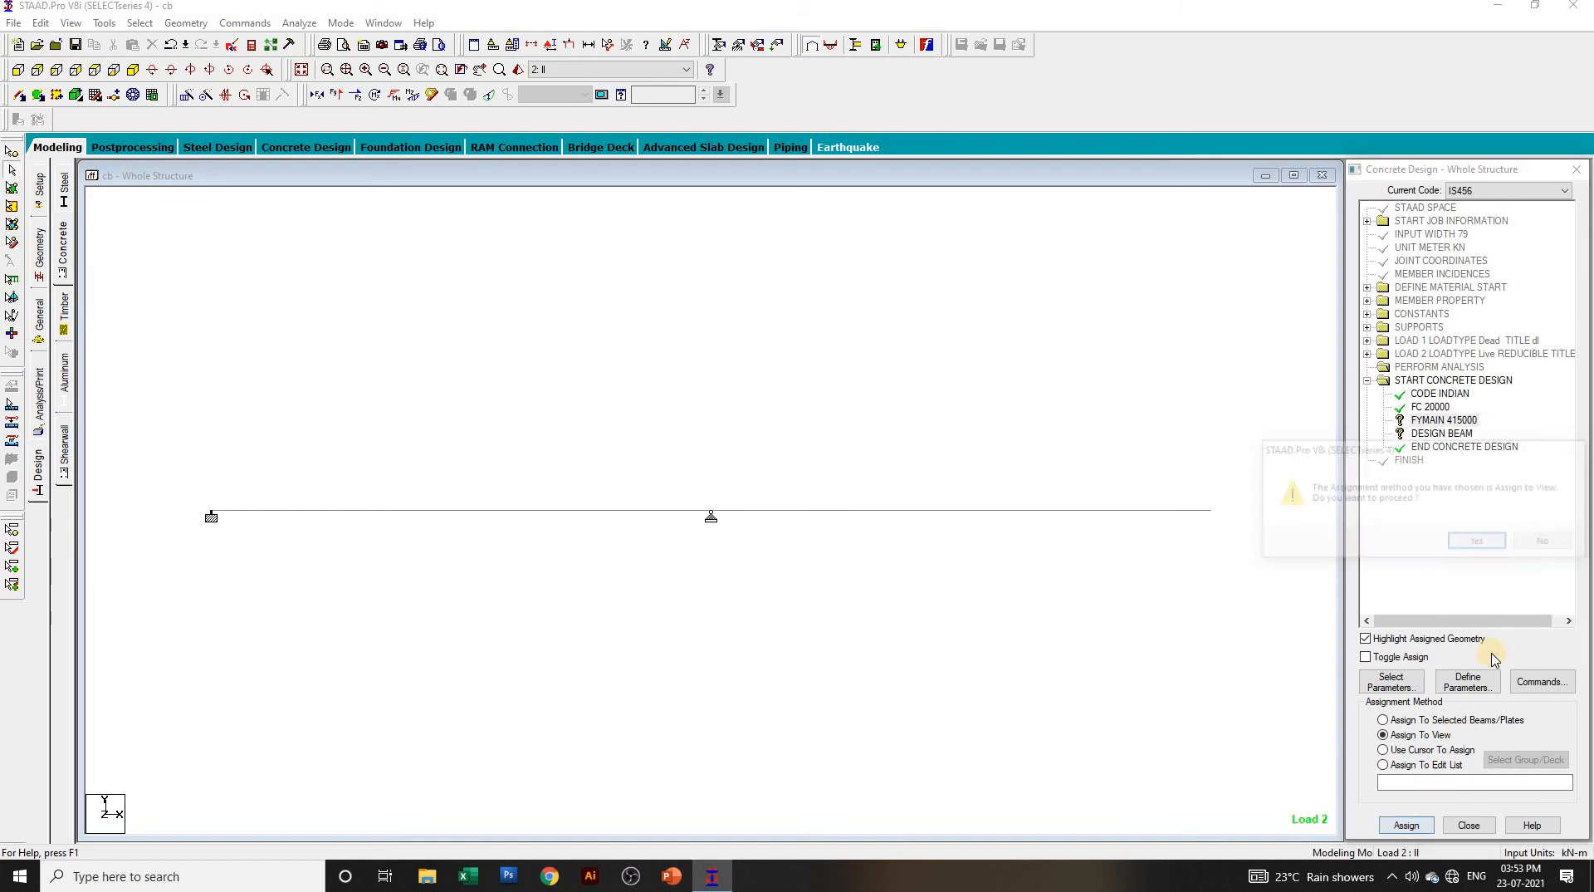
click(1479, 542)
Step: Assign the Design Beam command to all members using the Assign To View method
click(1445, 434)
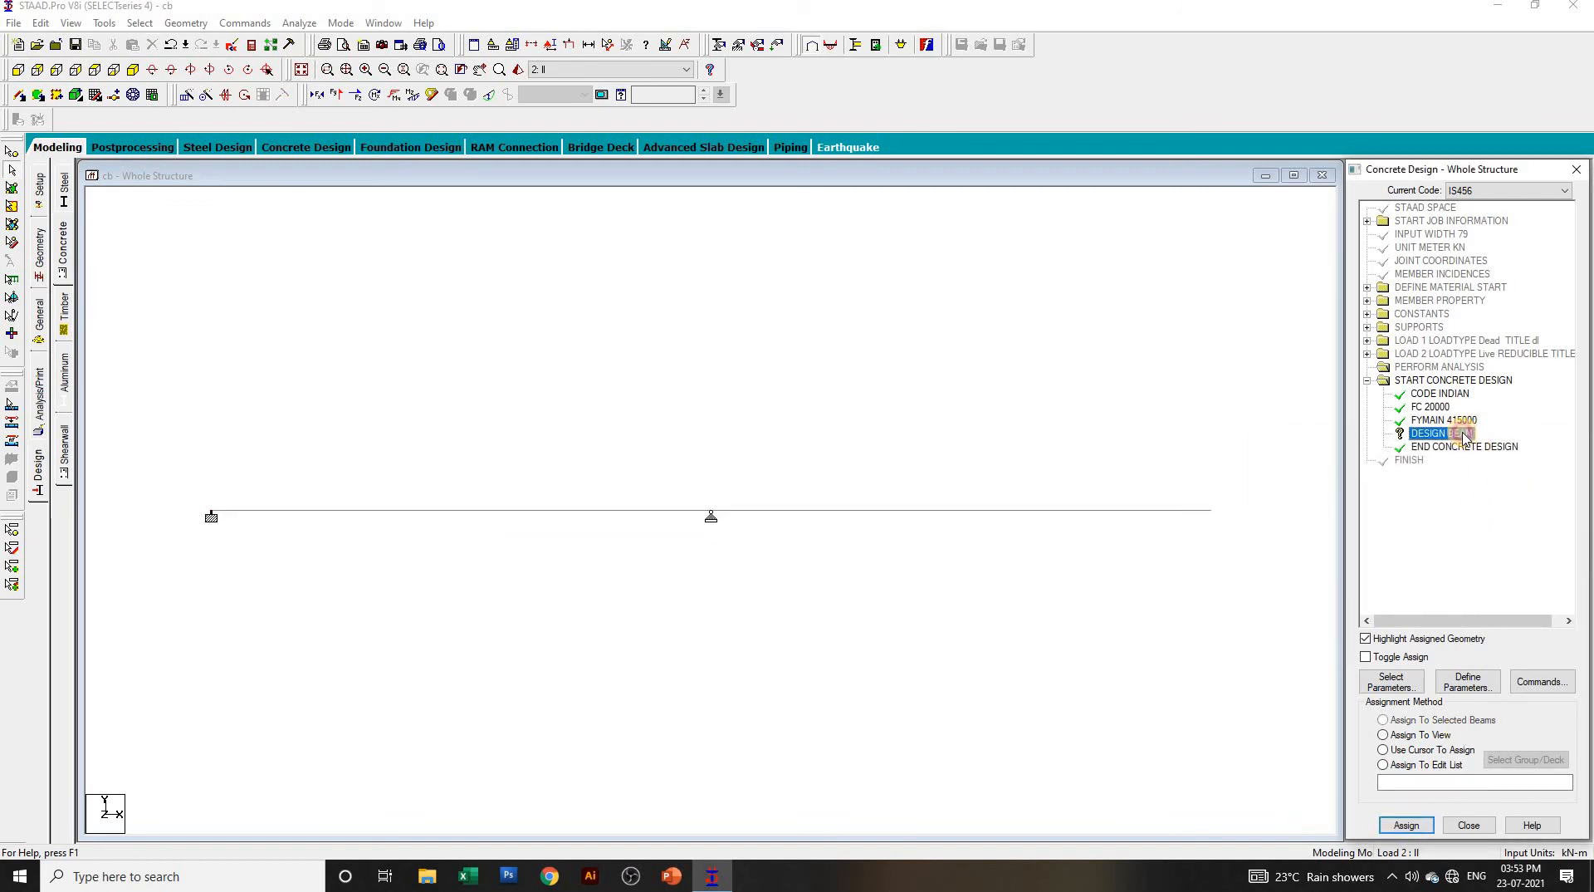
click(1409, 735)
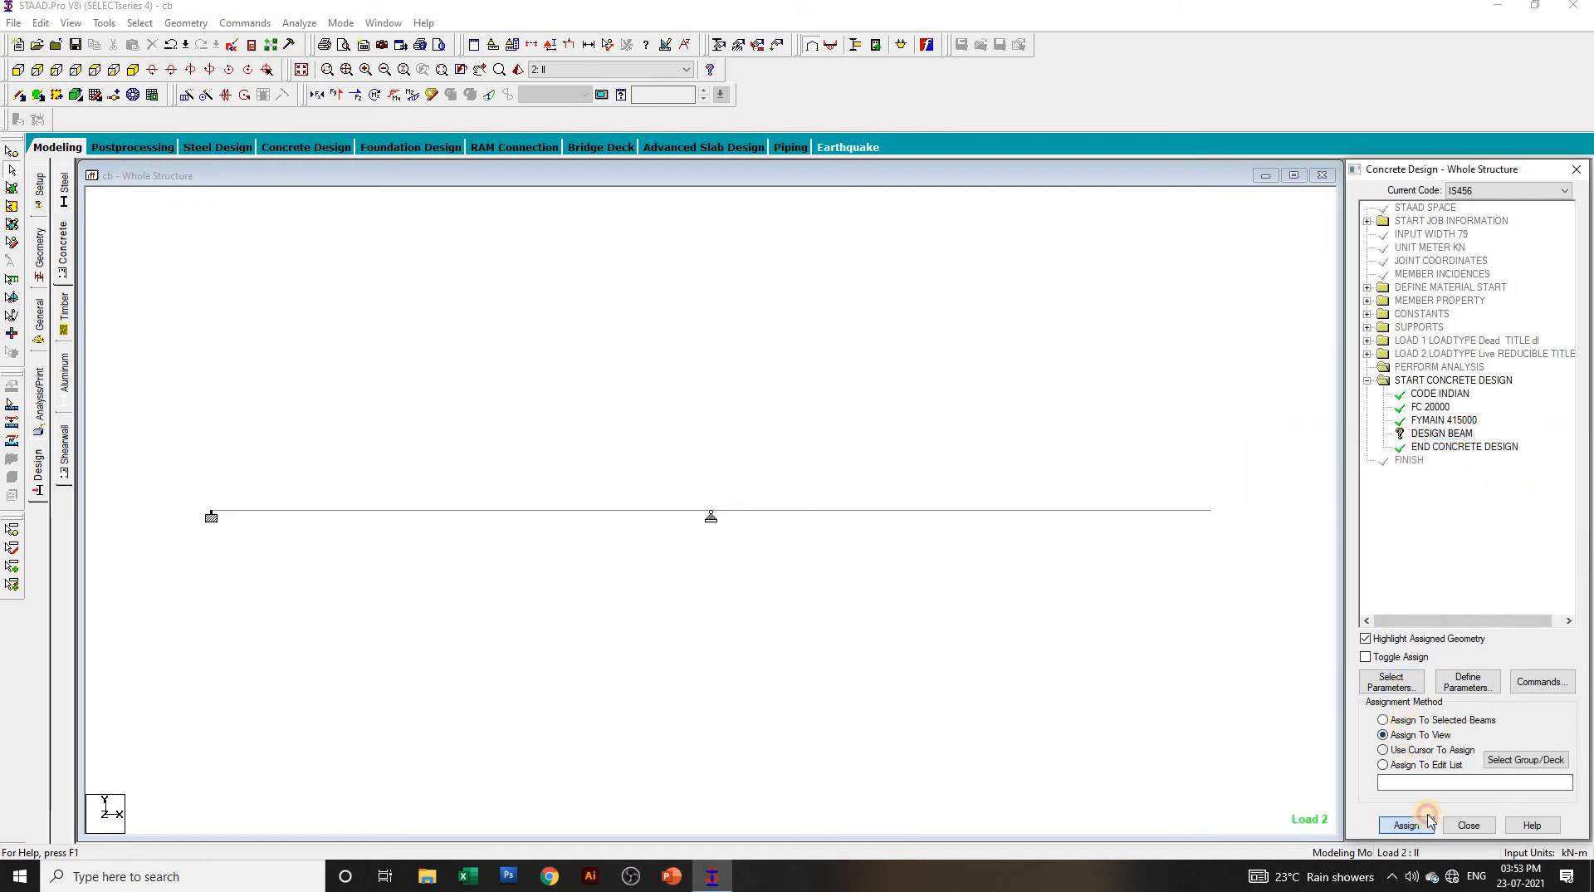
click(1407, 825)
click(1484, 546)
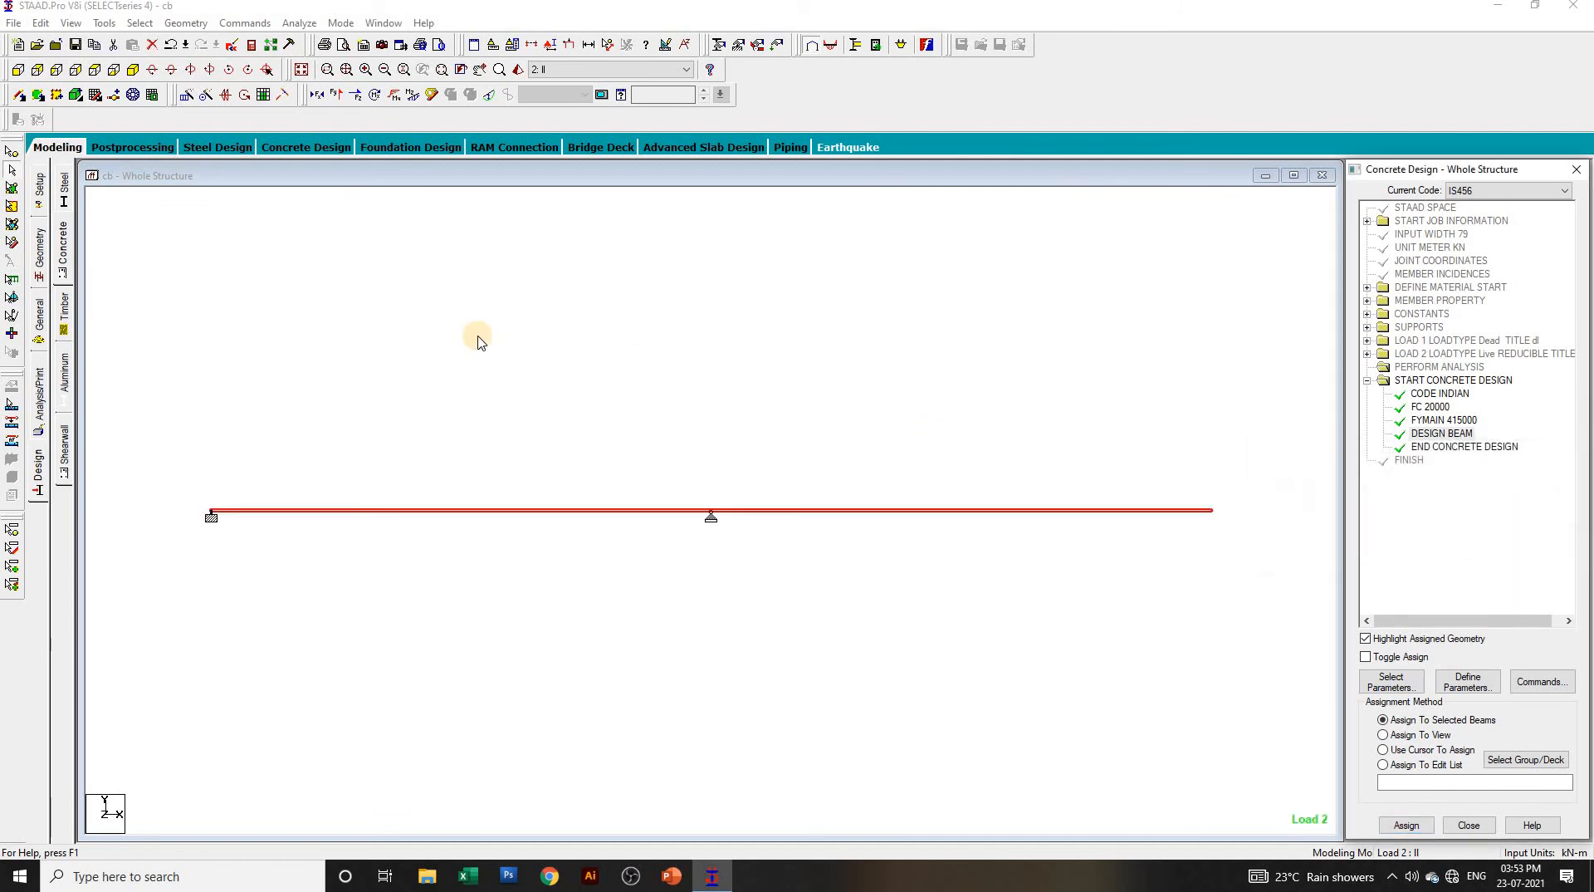
Step: Save the modified structure, run the analysis with concrete design, and proceed to Post Processing Mode
click(305, 23)
click(323, 42)
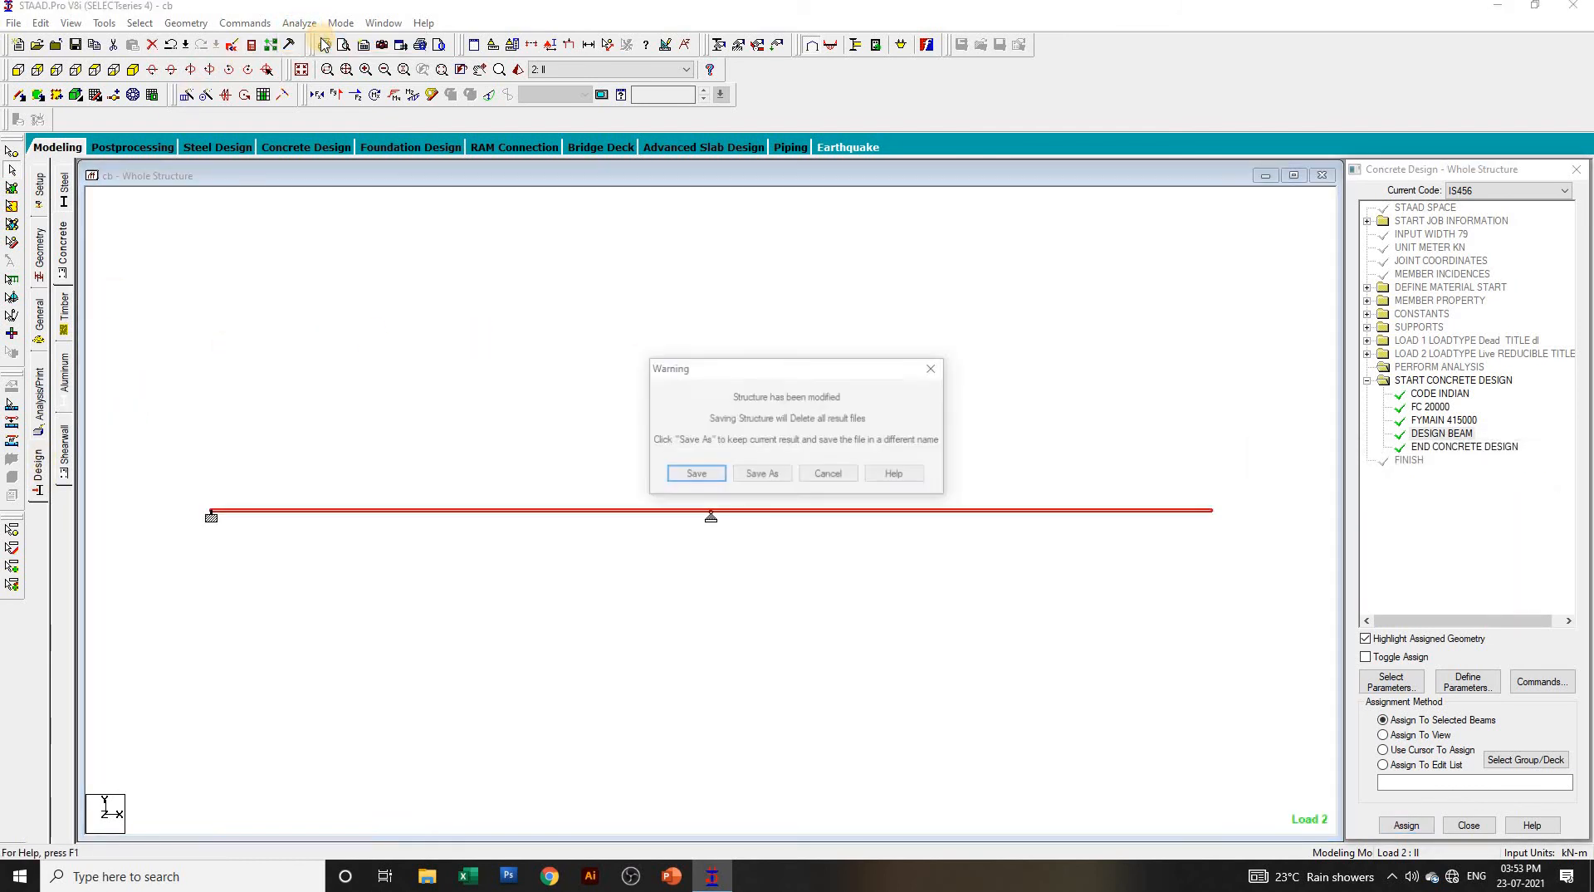
click(695, 476)
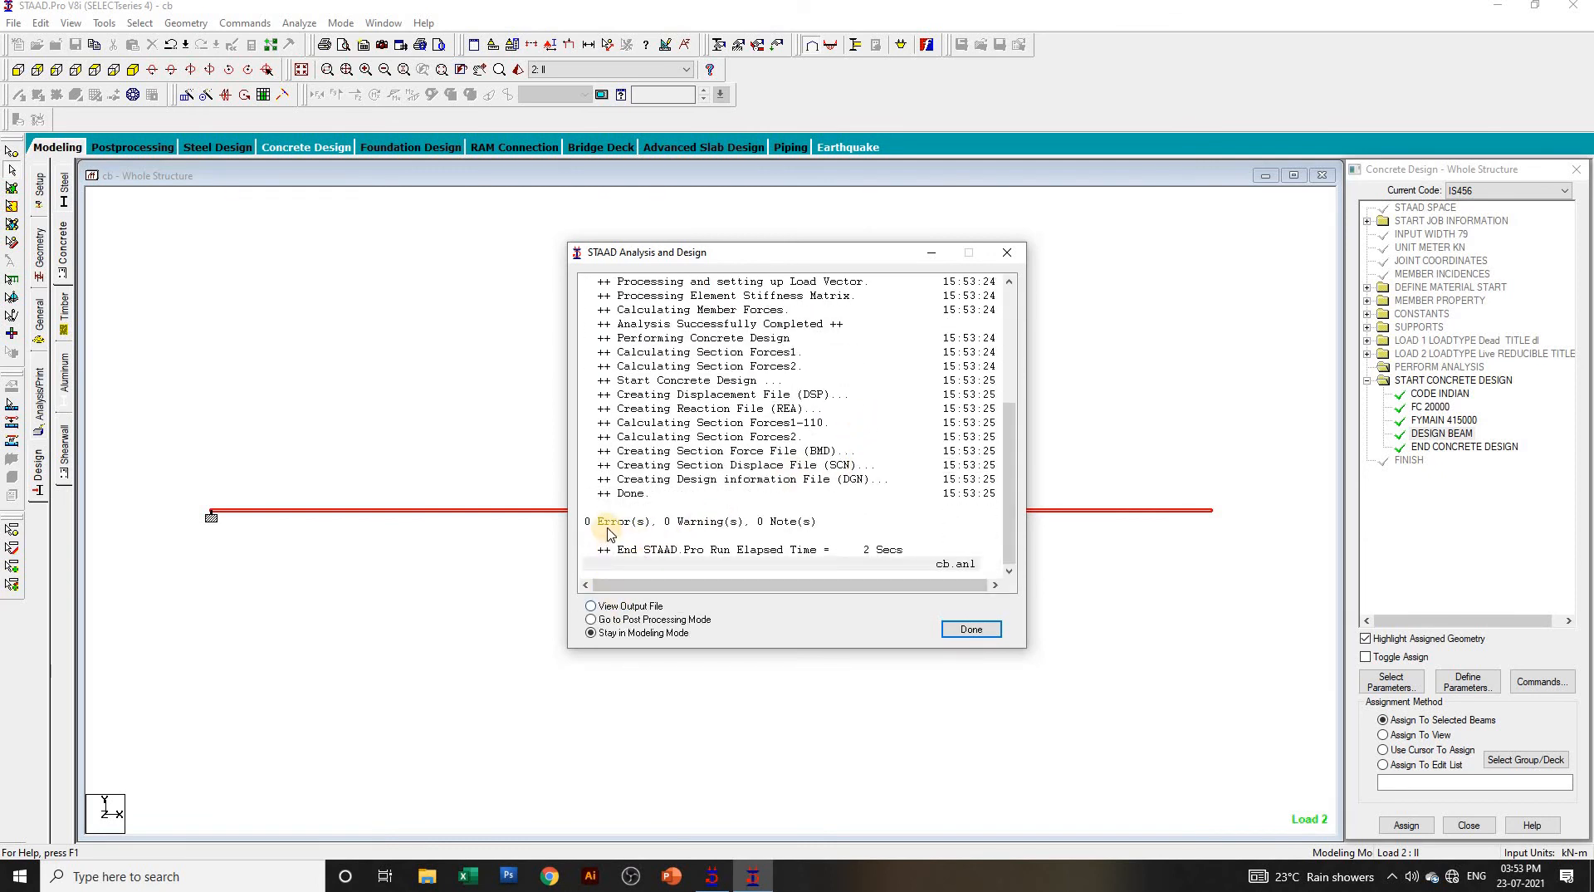
click(629, 608)
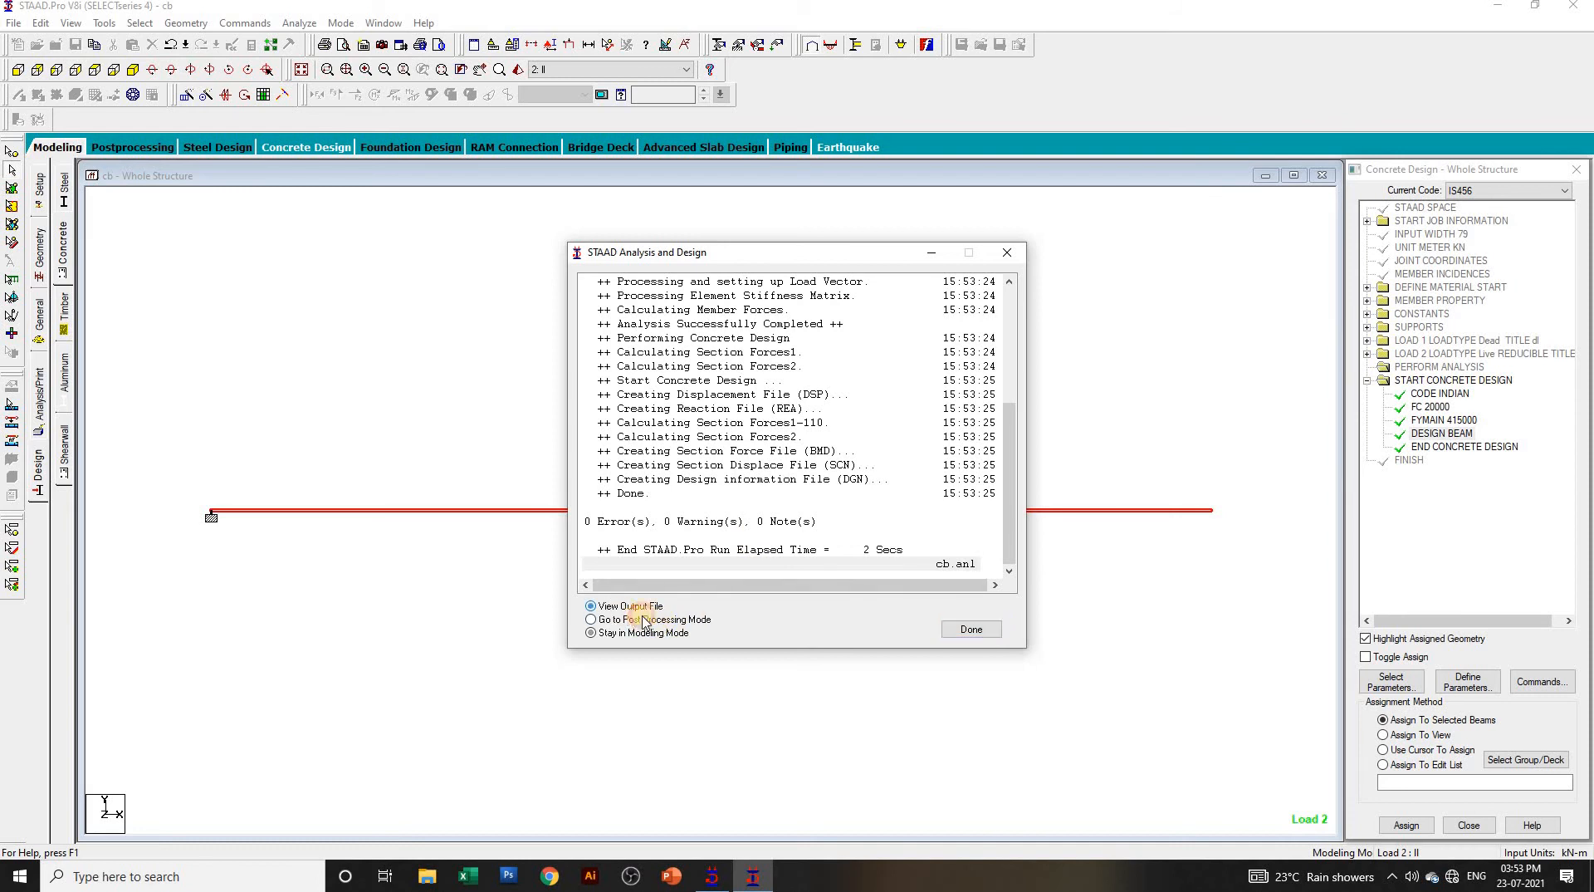
click(963, 630)
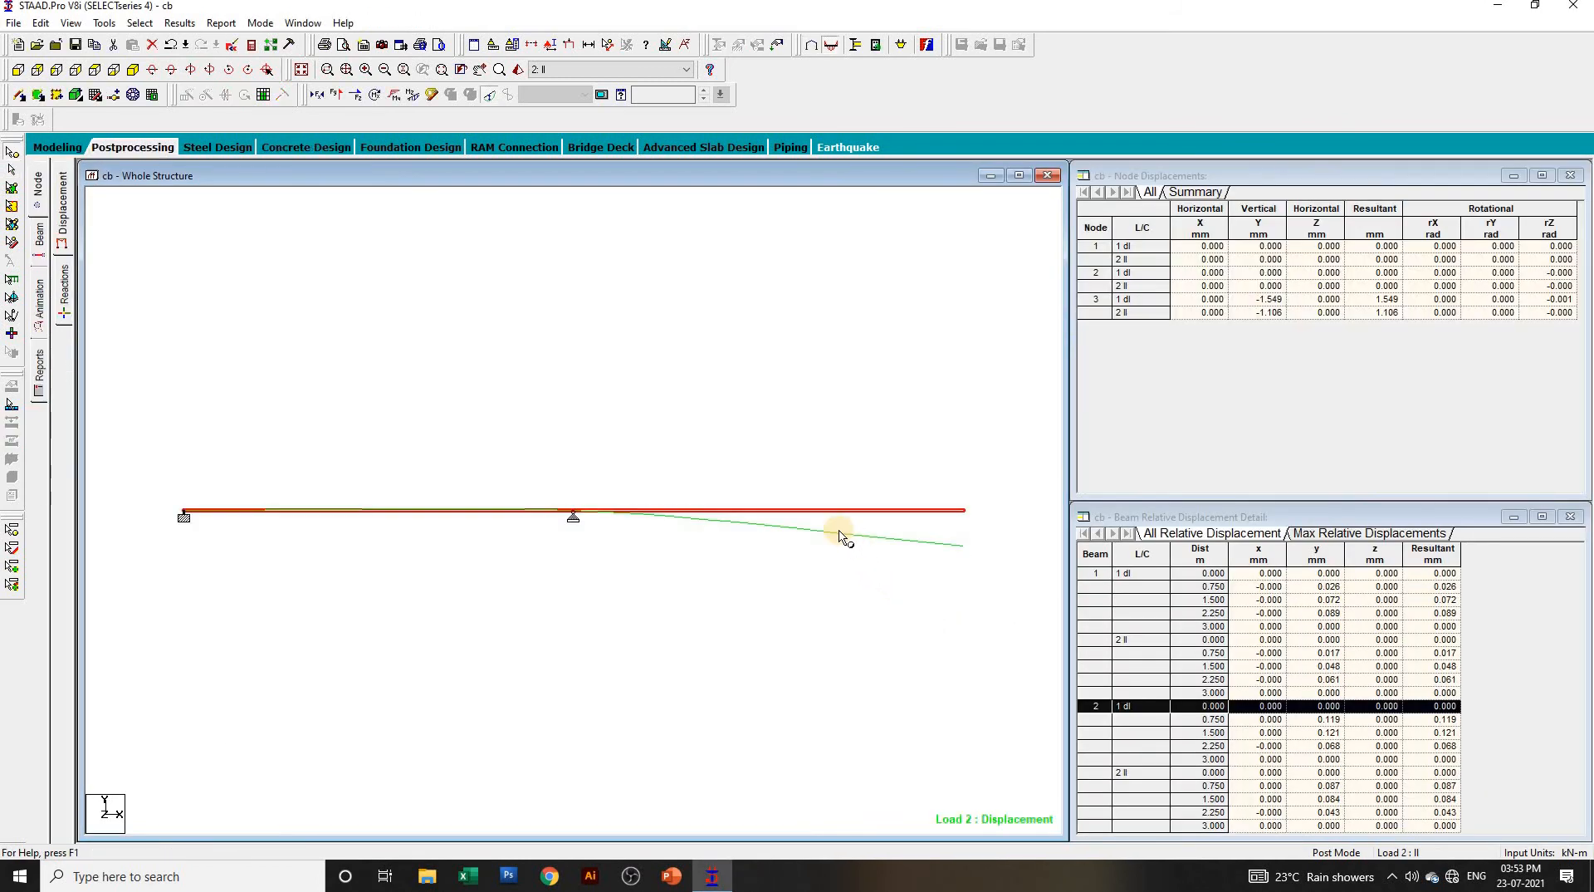
Step: Inspect the concrete design details of beam 1, including its reinforcement layout, design loads and parameters
click(38, 241)
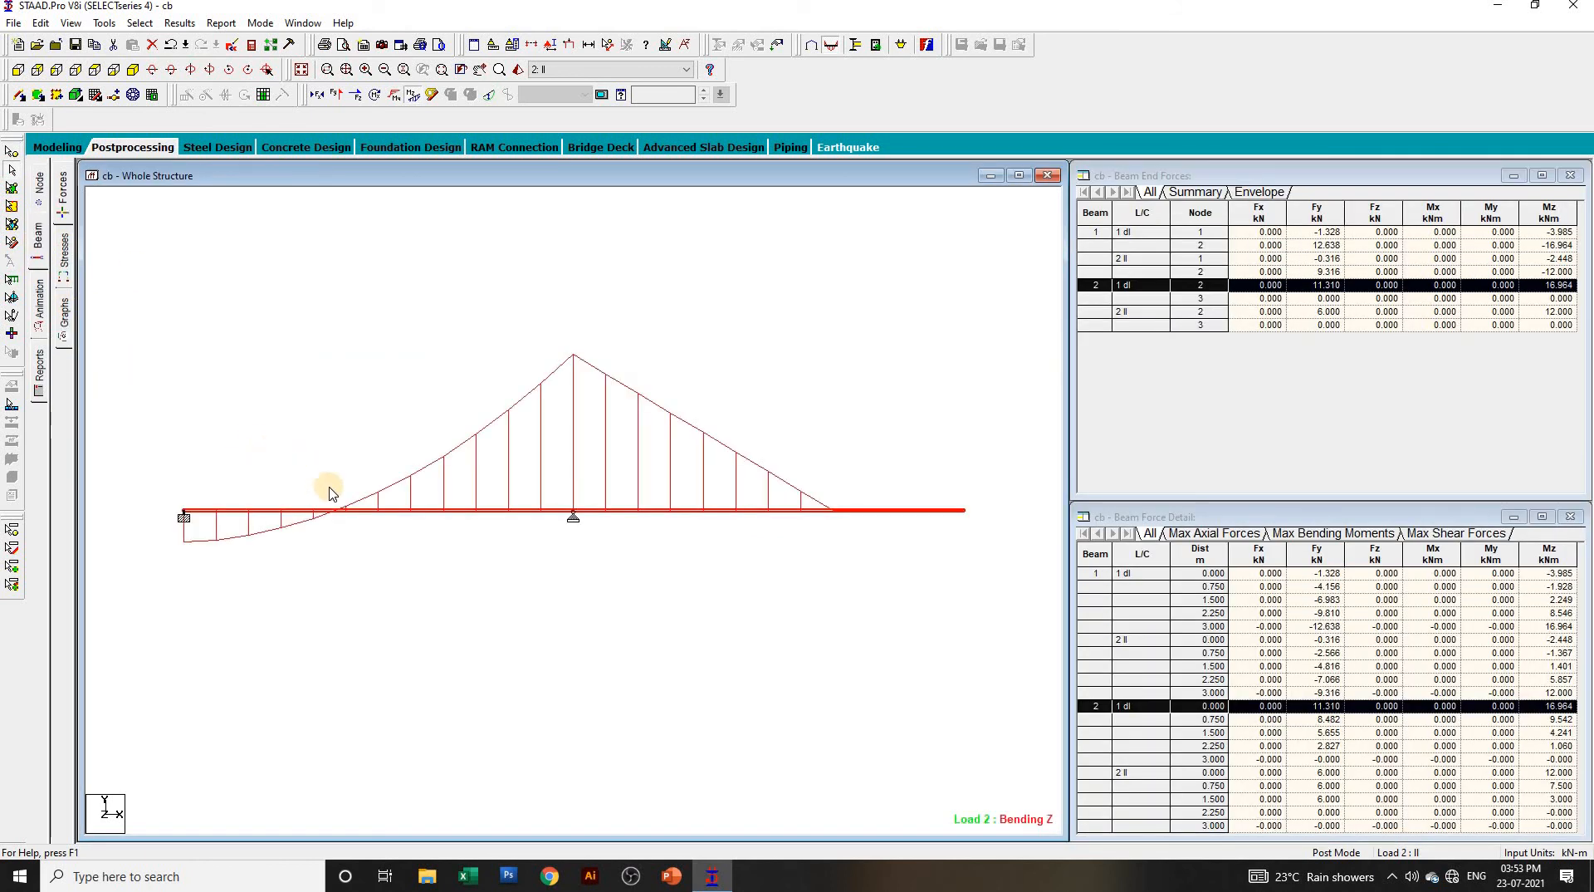
click(405, 511)
double_click(406, 515)
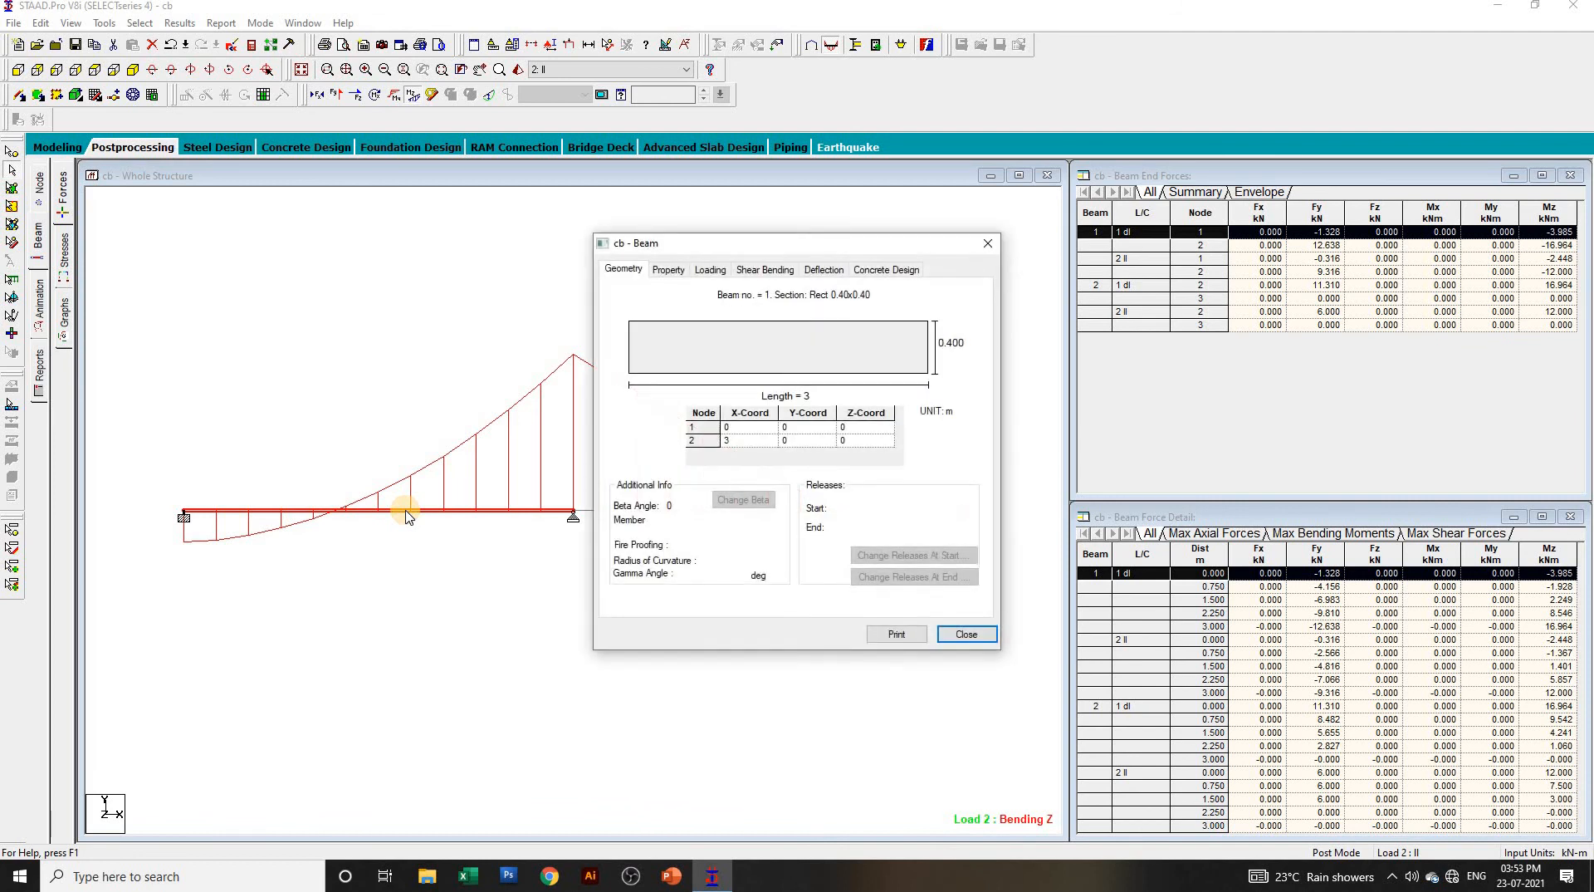
click(878, 269)
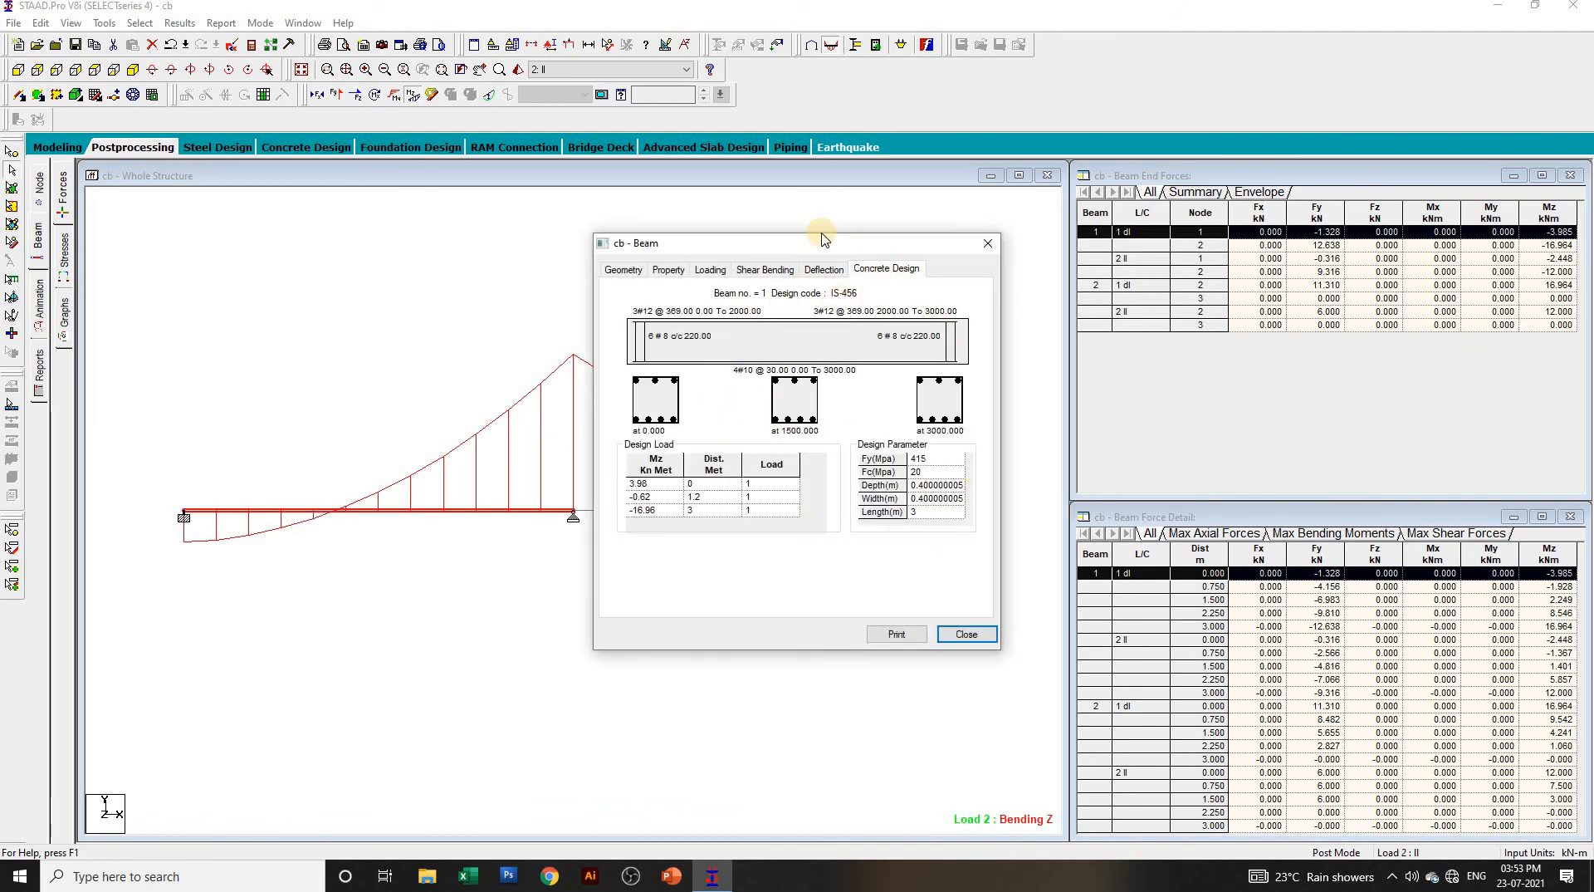
click(989, 243)
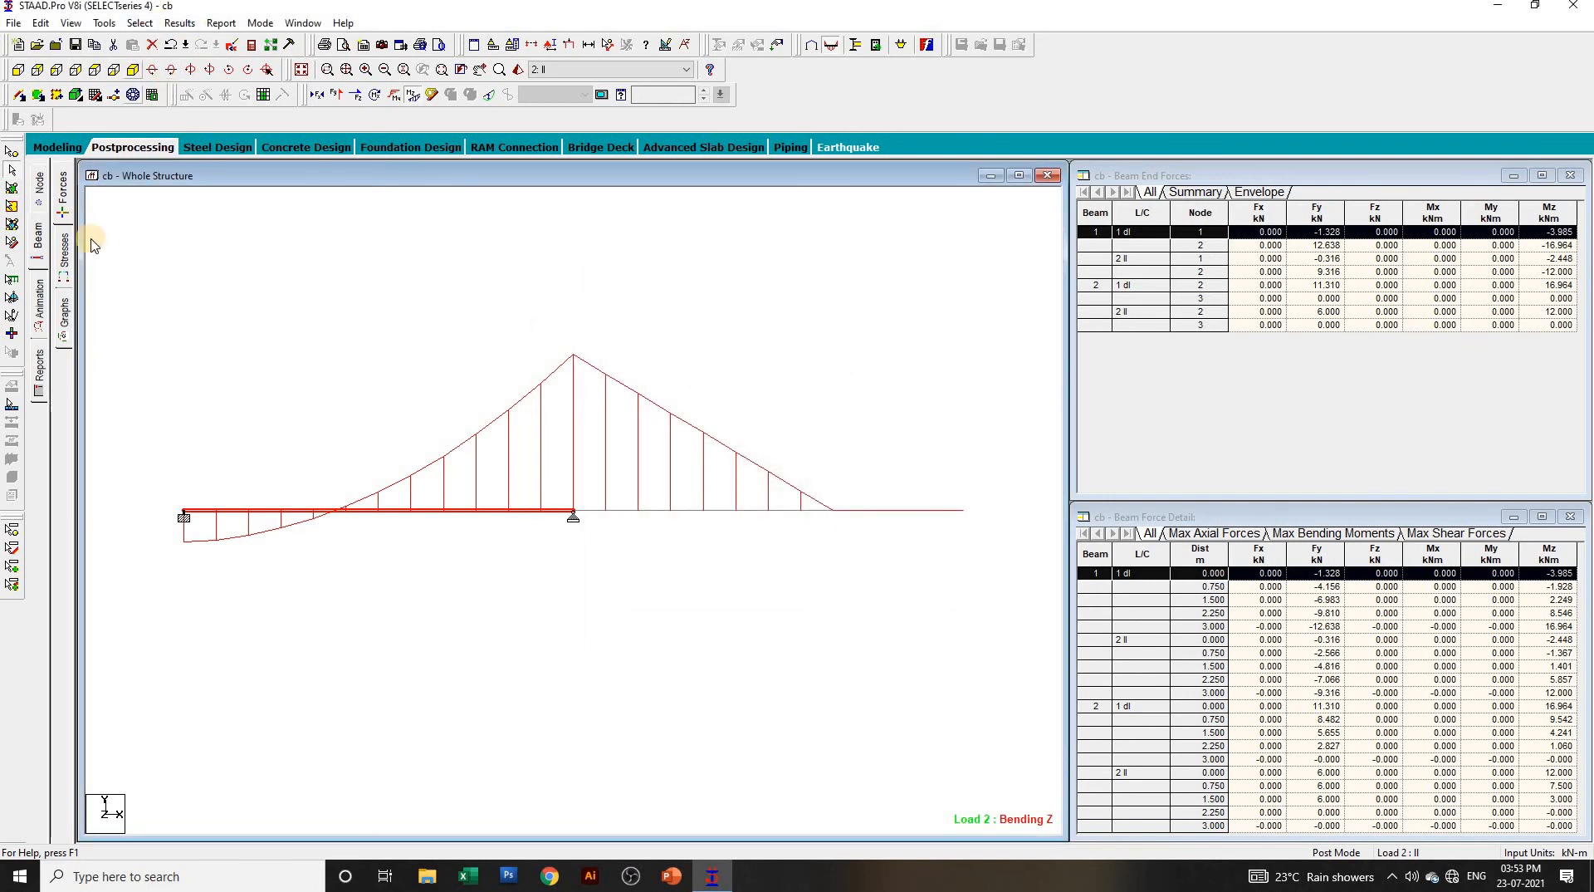
Step: Return to modeling mode, rerun the analysis, and view its output file
click(53, 149)
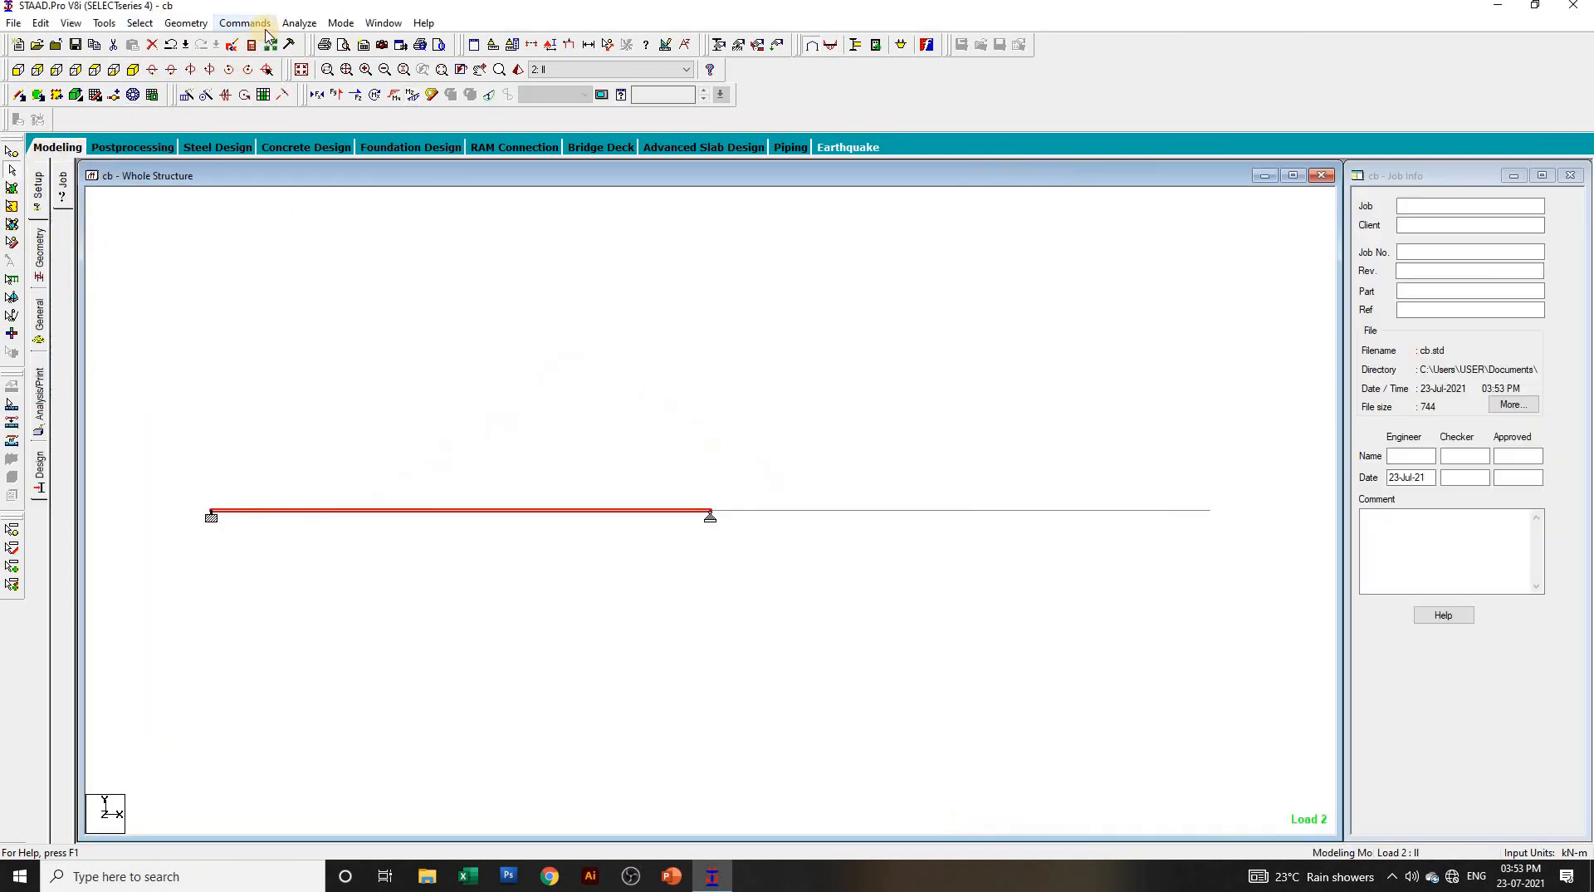
click(297, 25)
click(310, 42)
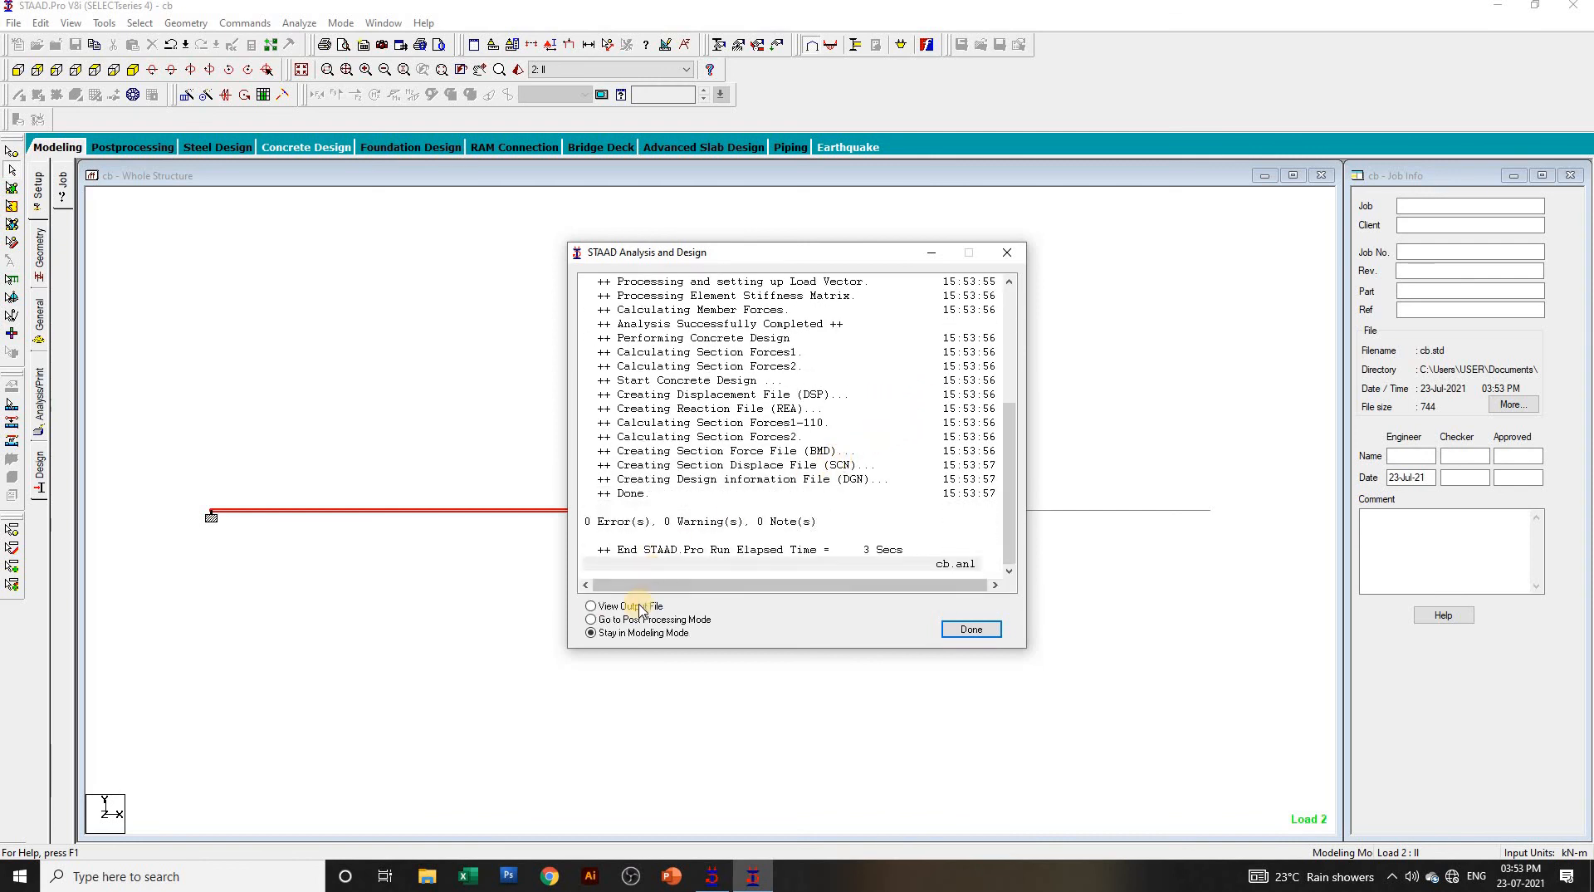
click(972, 629)
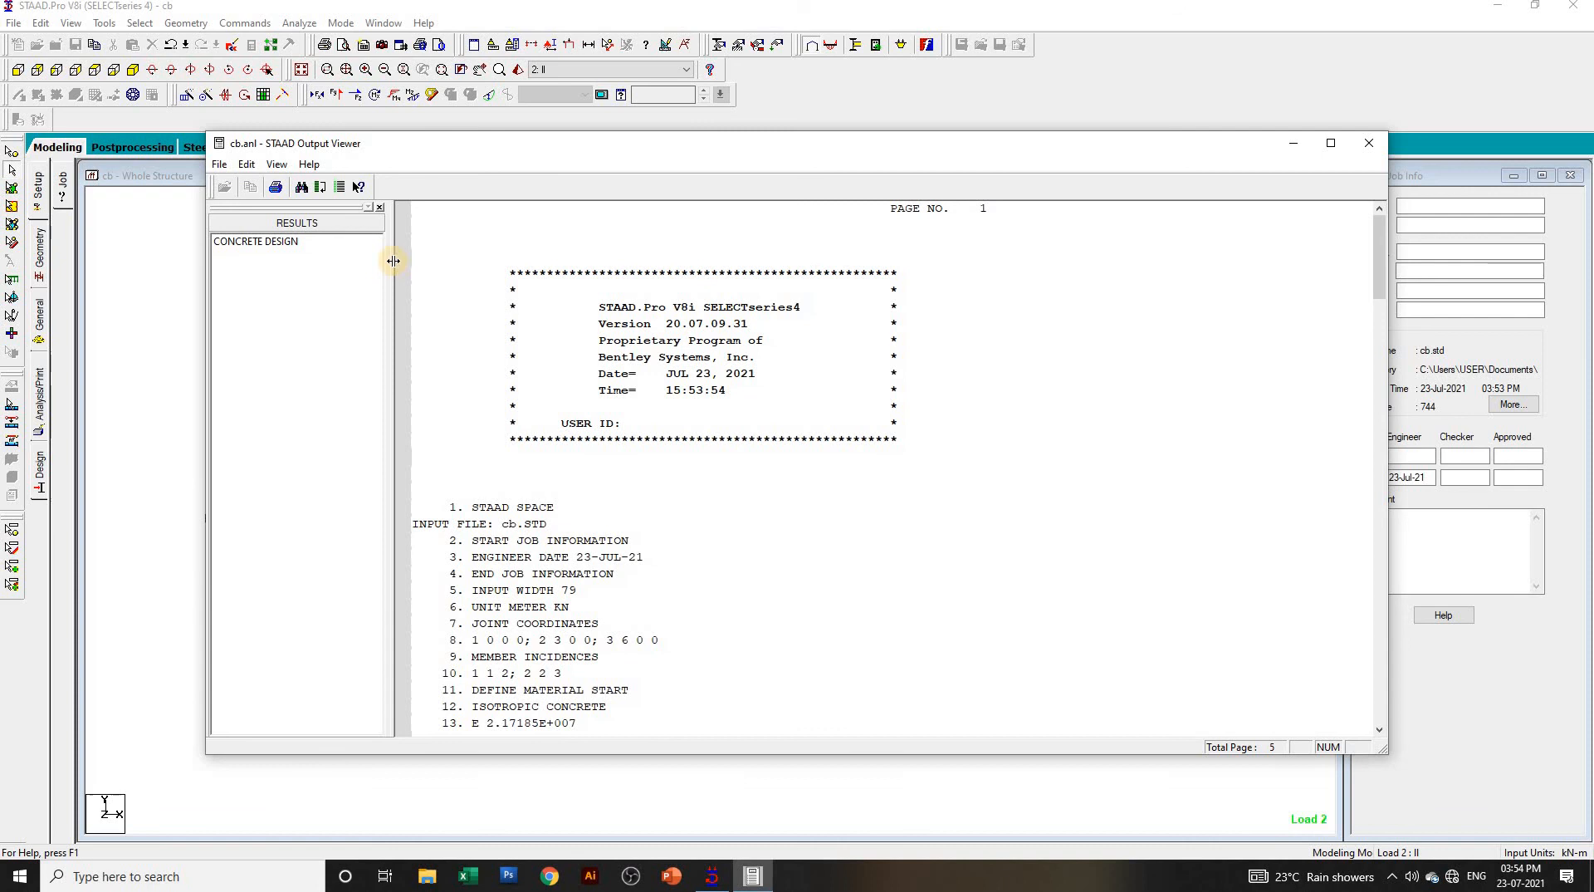
Step: Examine the concrete design results for beam 1 in the output file, including the required and provided reinforcement summaries
click(239, 243)
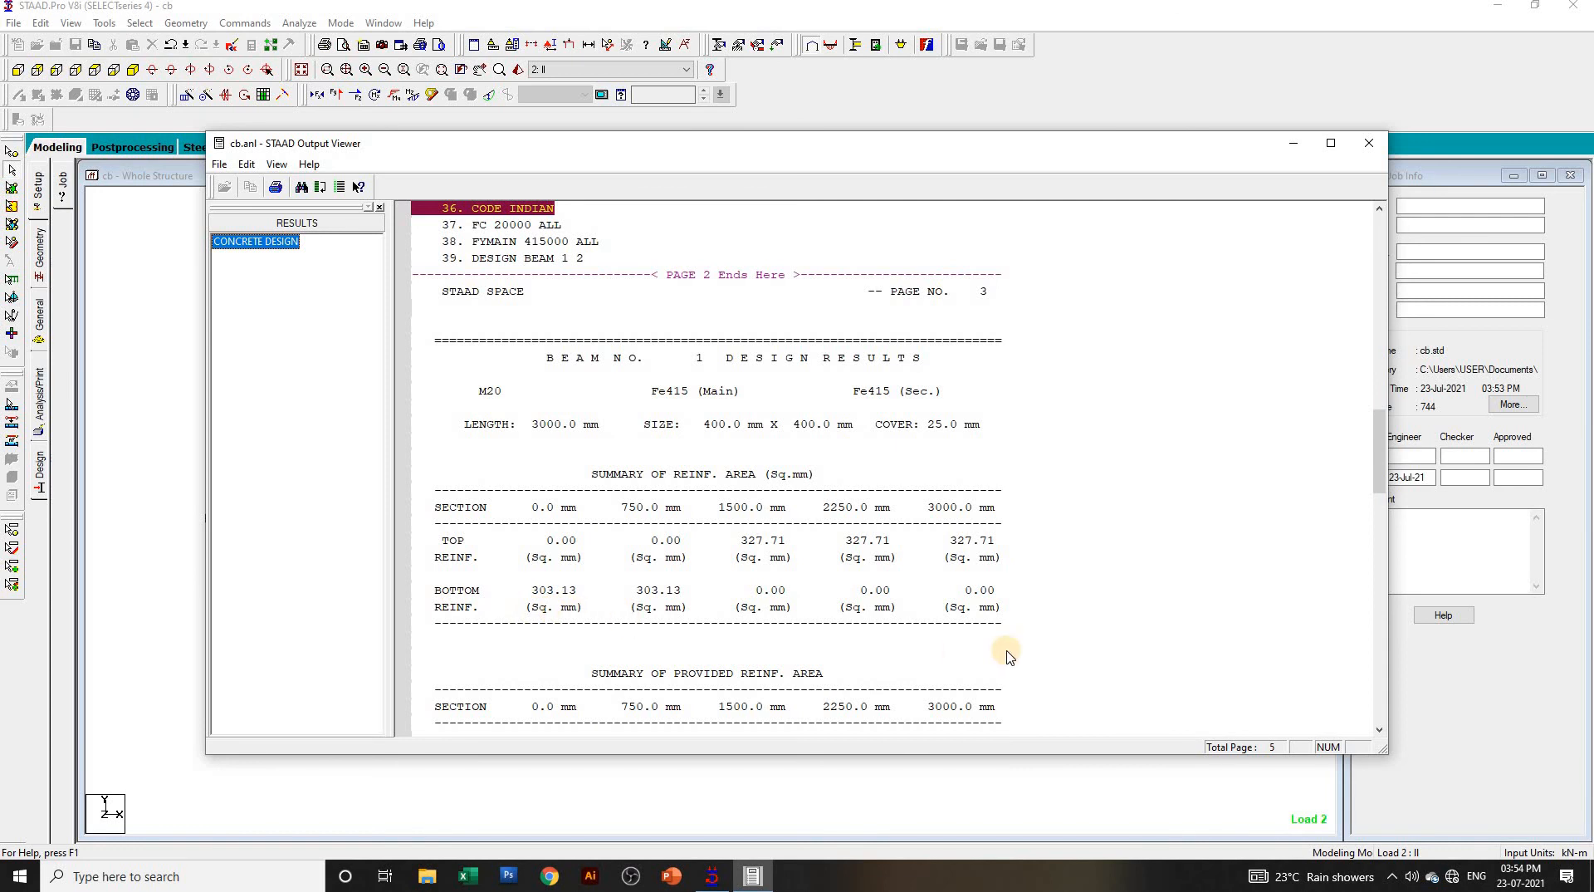
scroll(1002, 642, down, 2)
scroll(1001, 642, down, 3)
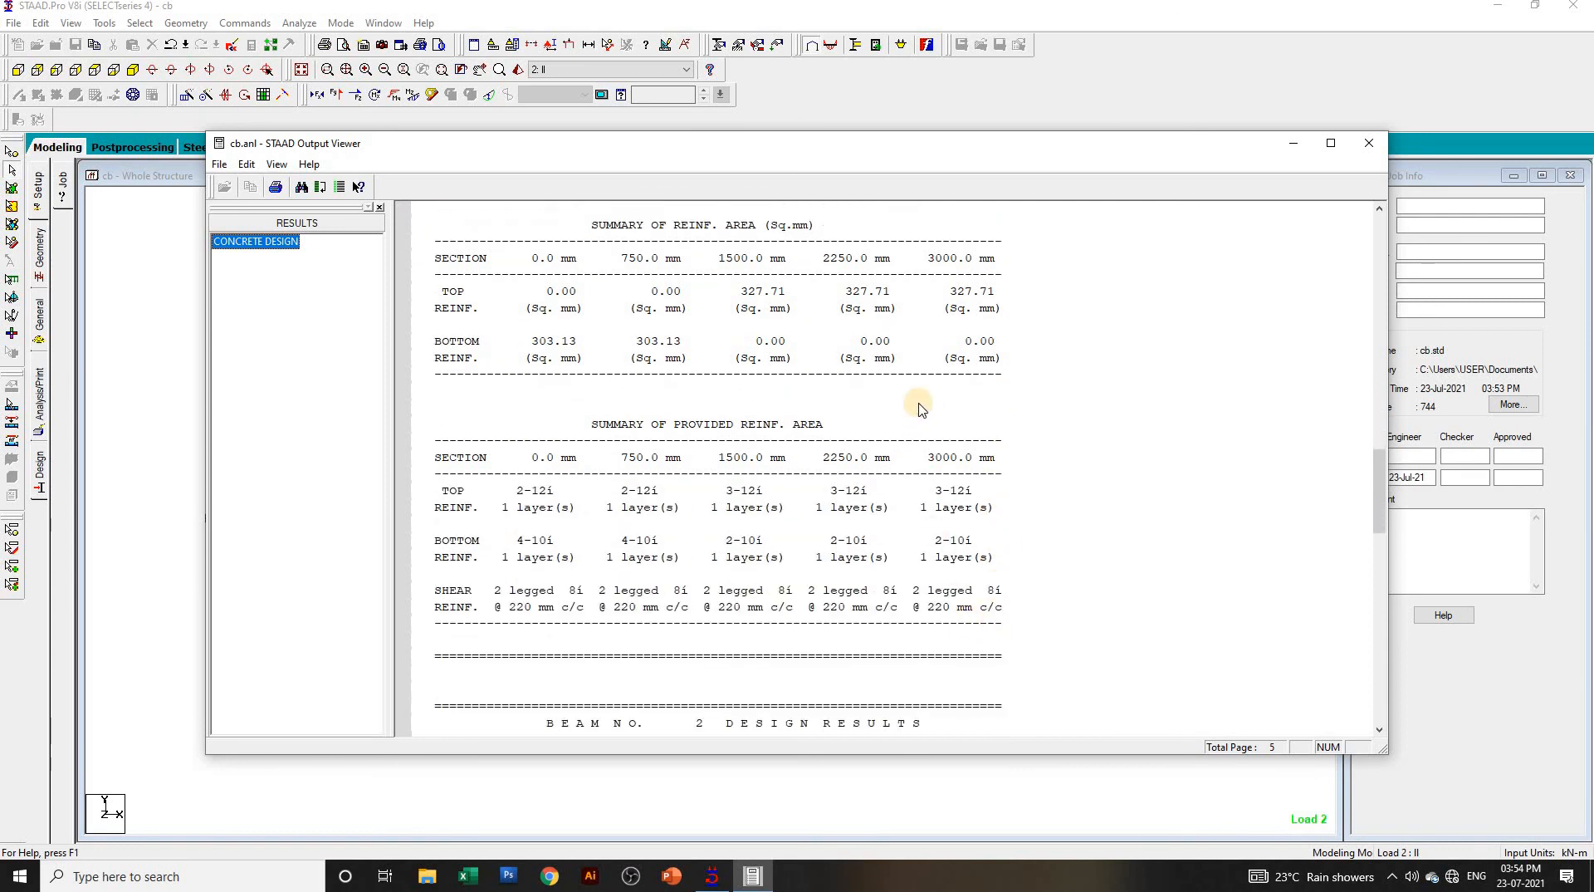